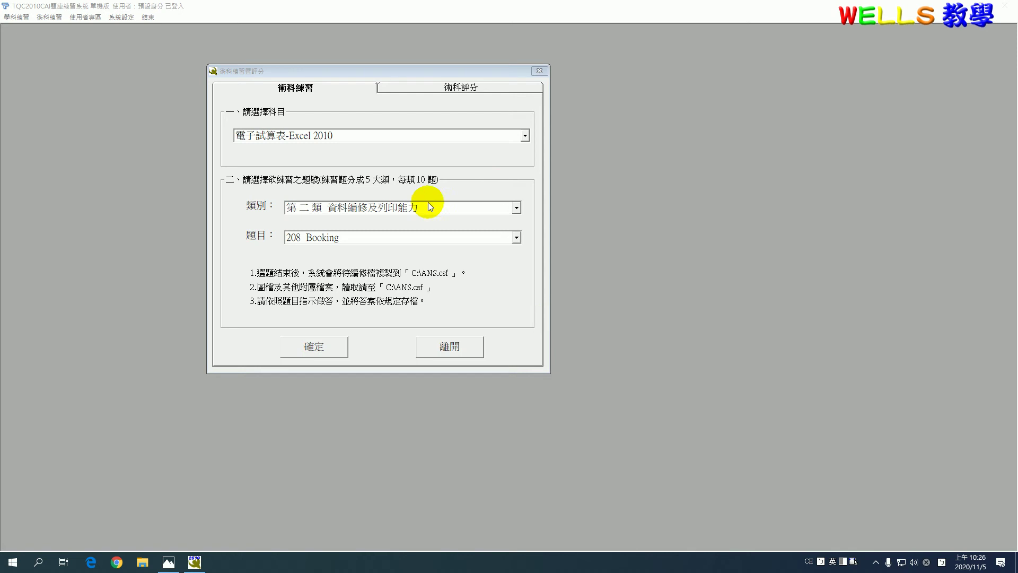
Step: Start practice question 208 Booking and open the EXD02 workbook from the EX02 folder
{"action": "left_click", "coordinate": [340, 347]}
{"action": "left_click", "coordinate": [517, 322]}
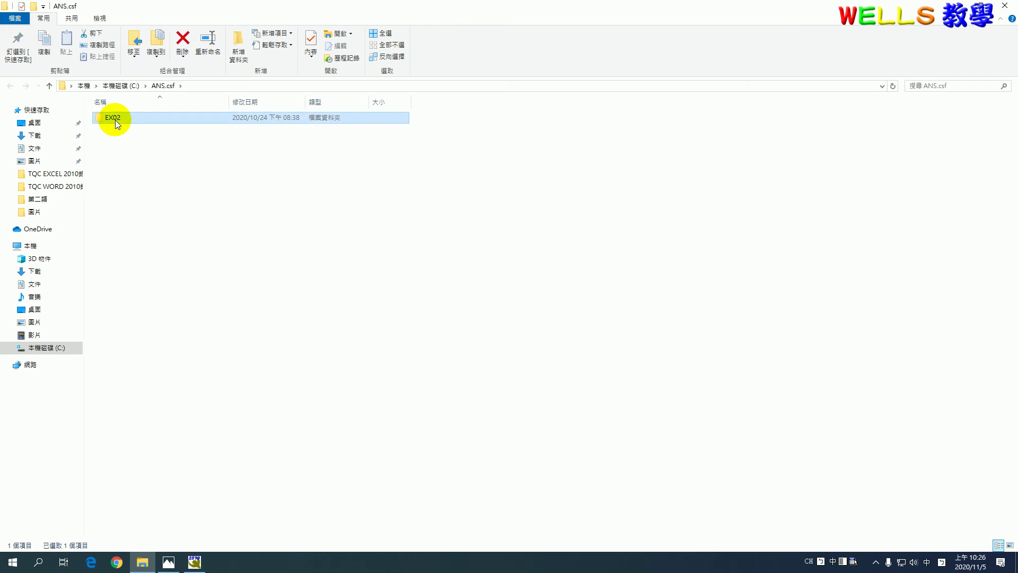
{"action": "double_click", "coordinate": [115, 119]}
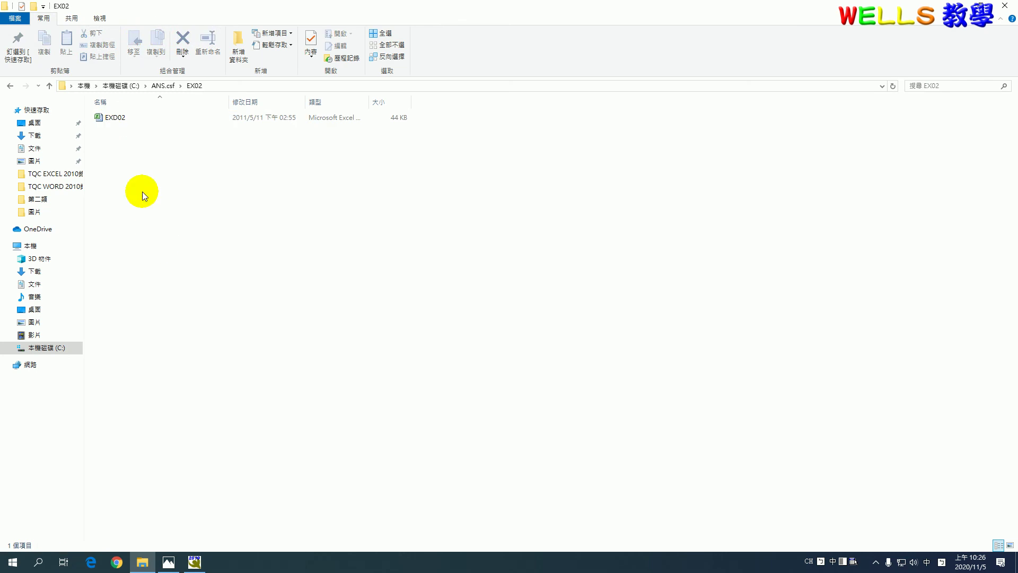
{"action": "double_click", "coordinate": [114, 118]}
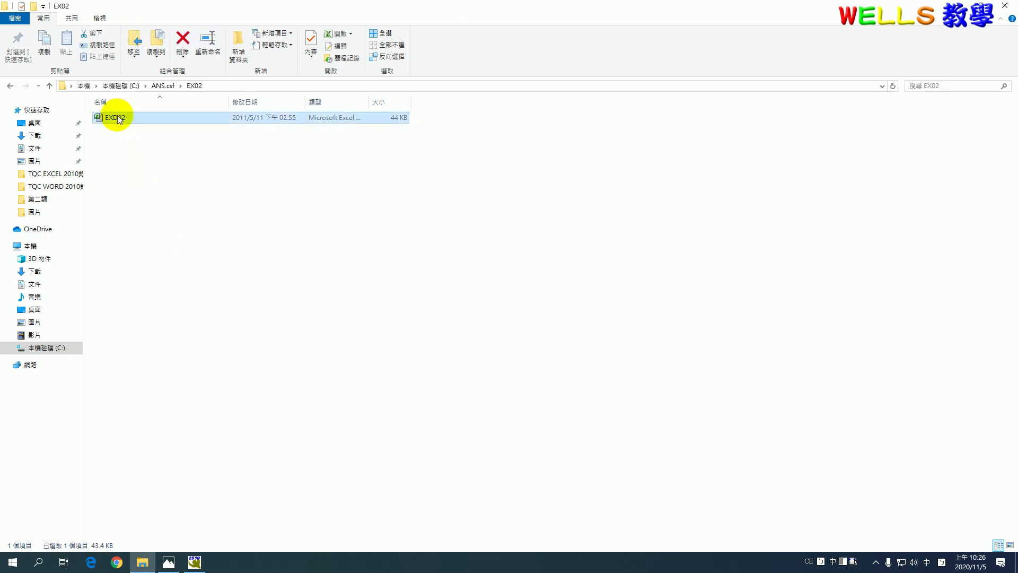
Step: Zoom in to read the 208-1.jpg task, then return to EXD02's Bill List sheet
{"action": "key", "text": "alt+Tab"}
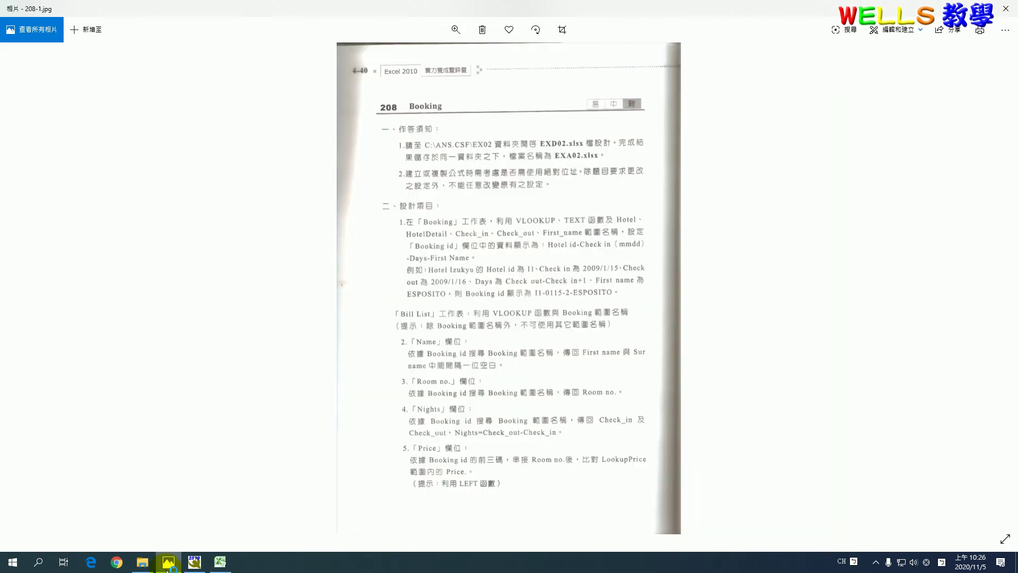
{"action": "scroll", "coordinate": [480, 249], "scroll_direction": "up", "scroll_amount": 2}
{"action": "scroll", "coordinate": [446, 226], "scroll_direction": "up", "scroll_amount": 1}
{"action": "scroll", "coordinate": [444, 223], "scroll_direction": "up", "scroll_amount": 1}
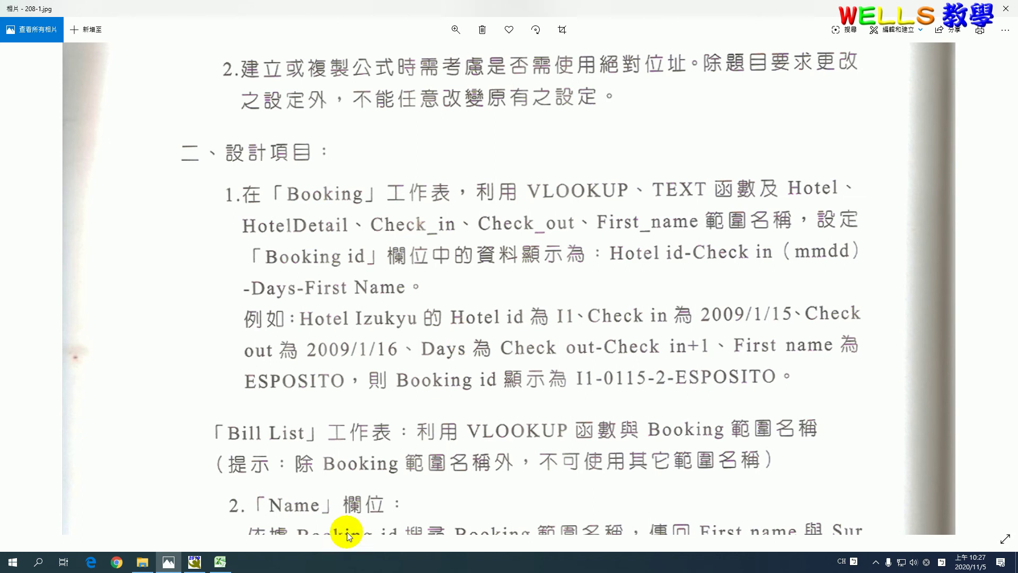
{"action": "left_click", "coordinate": [220, 561]}
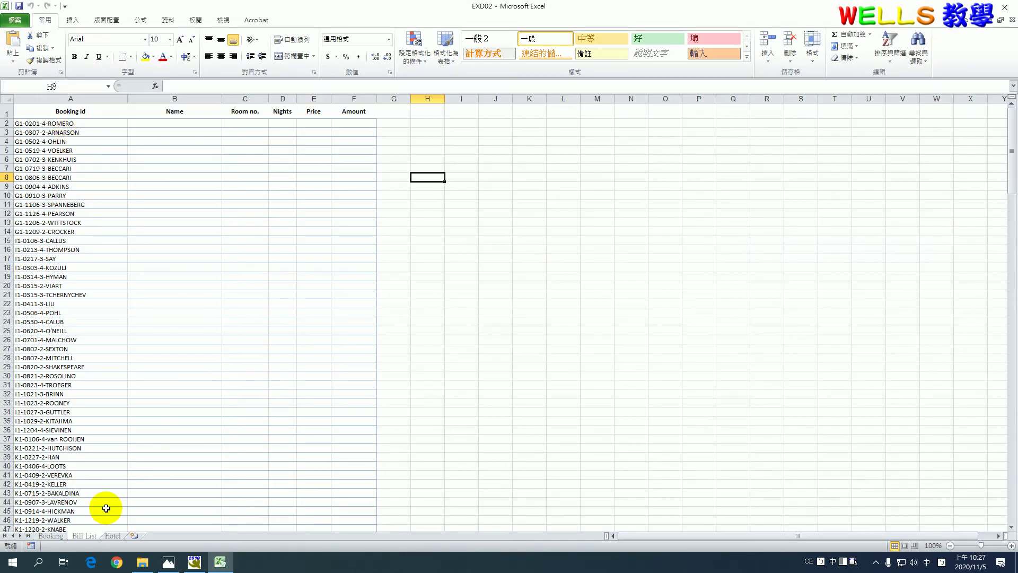
Step: Locate the HotelDetail range from the Name Box, then select A2 on the Booking sheet
{"action": "left_click", "coordinate": [51, 536]}
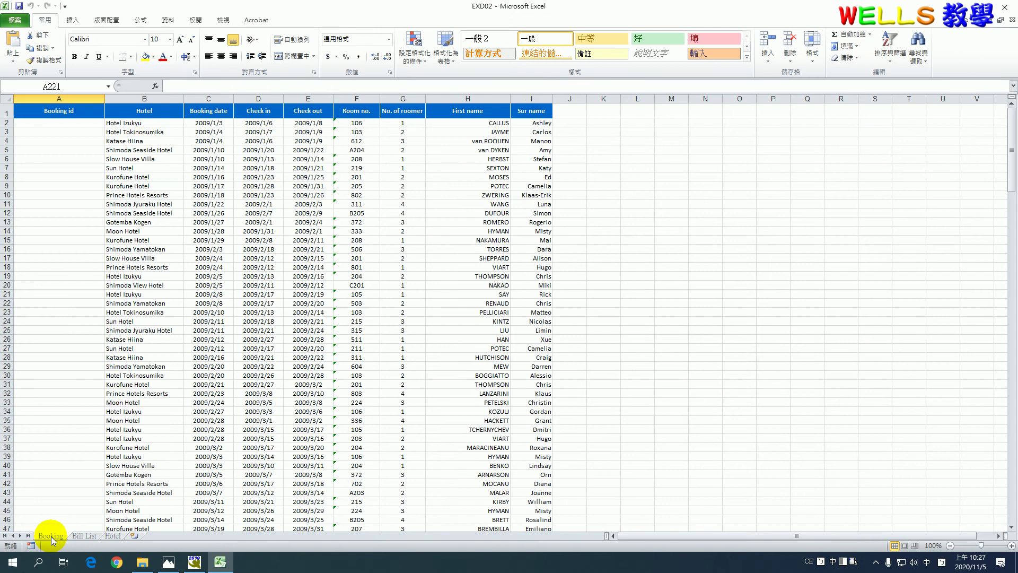
{"action": "left_click", "coordinate": [142, 124]}
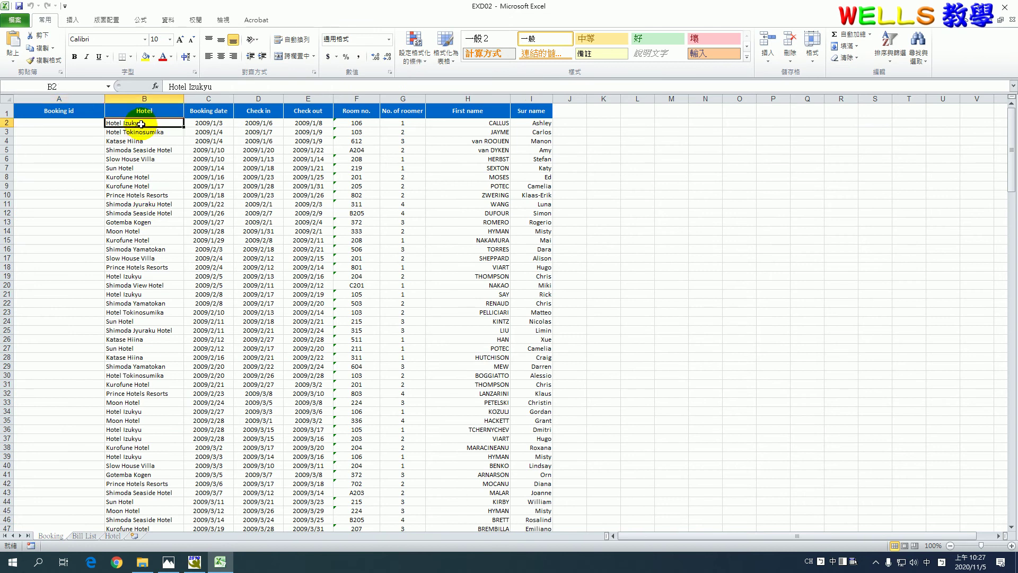
{"action": "left_click", "coordinate": [108, 86]}
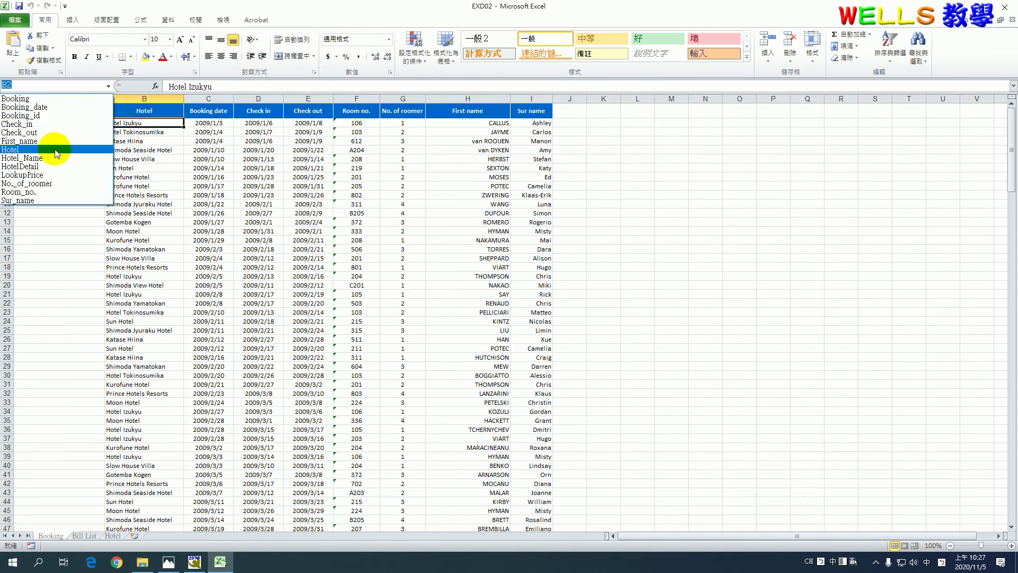
{"action": "left_click", "coordinate": [37, 166]}
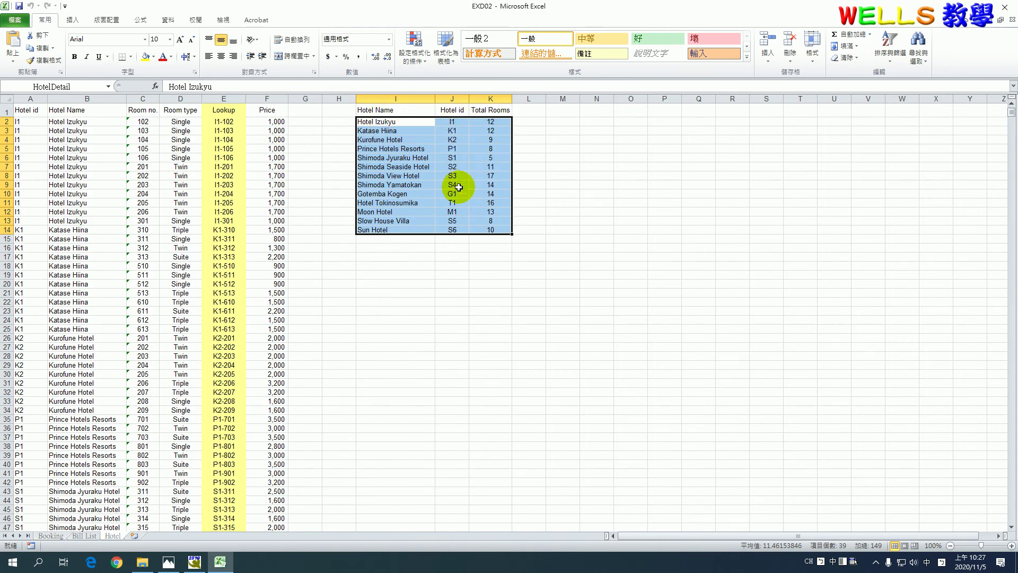
{"action": "left_click", "coordinate": [49, 535]}
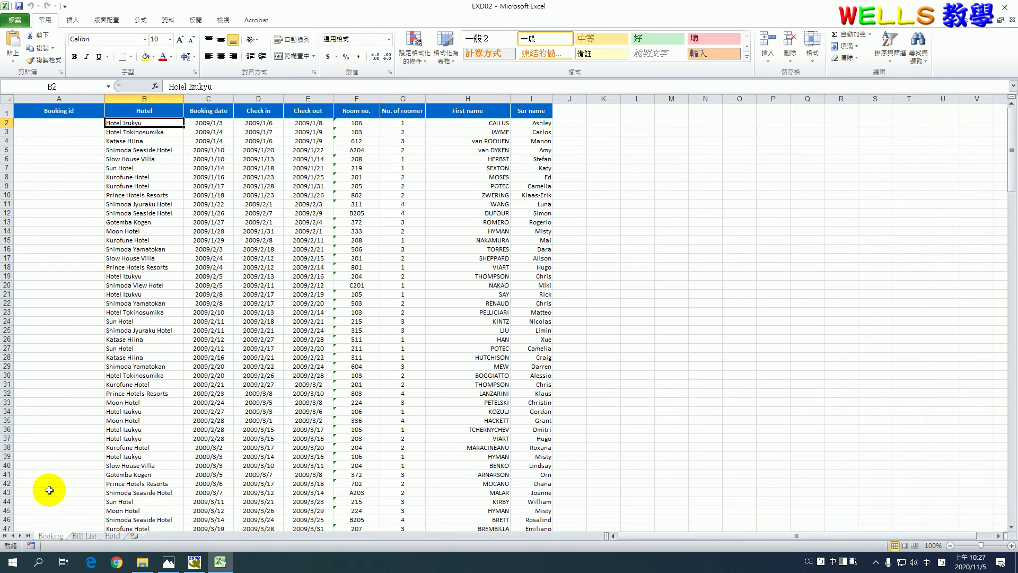
{"action": "left_click", "coordinate": [68, 123]}
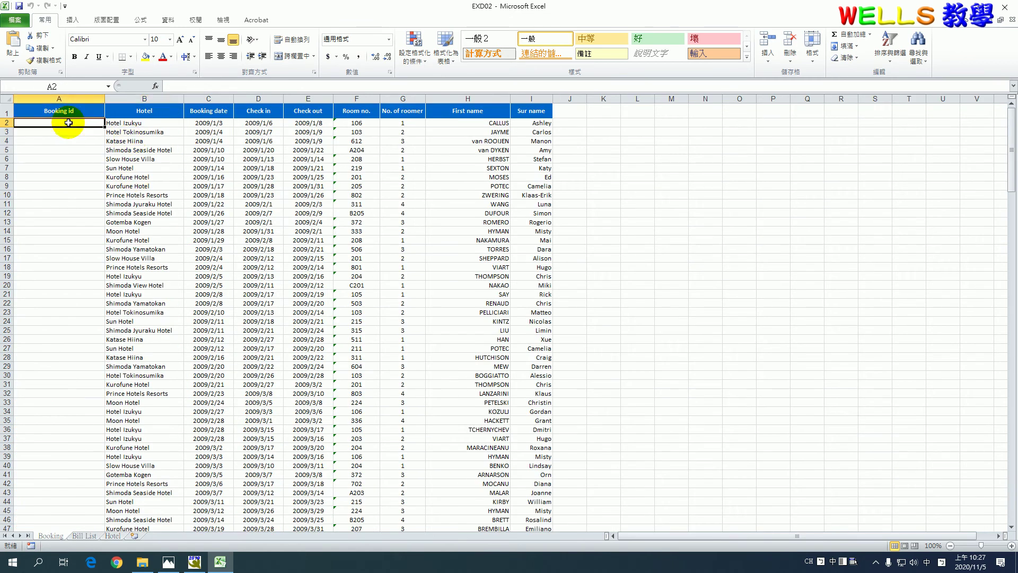
Step: Start a VLOOKUP in A2 with the Hotel range name as the lookup value
{"action": "left_click", "coordinate": [157, 86]}
{"action": "left_click", "coordinate": [652, 220]}
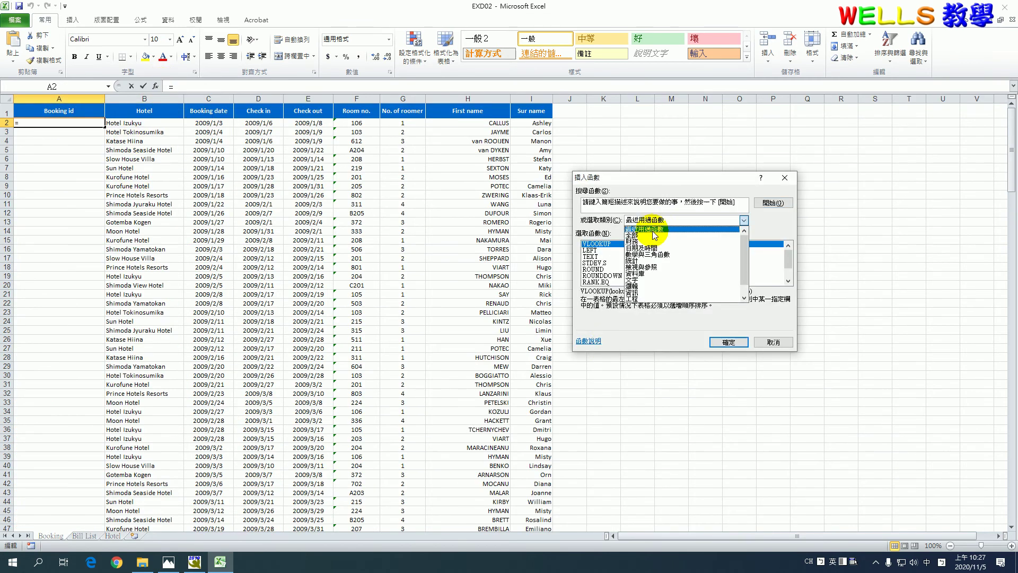
{"action": "left_click", "coordinate": [650, 235]}
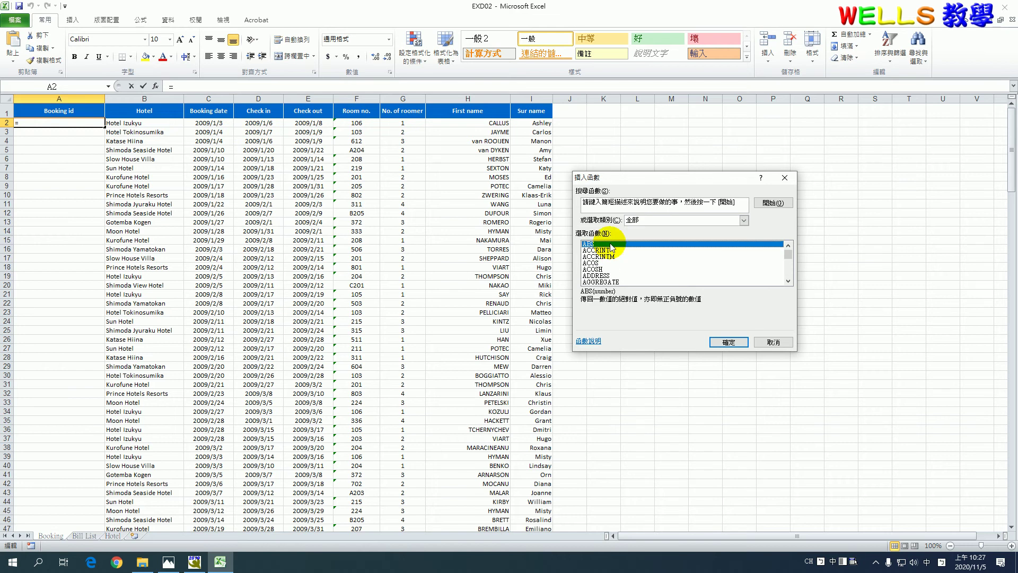
{"action": "key", "text": "v"}
{"action": "scroll", "coordinate": [616, 280], "scroll_direction": "down", "scroll_amount": 1}
{"action": "double_click", "coordinate": [602, 275]}
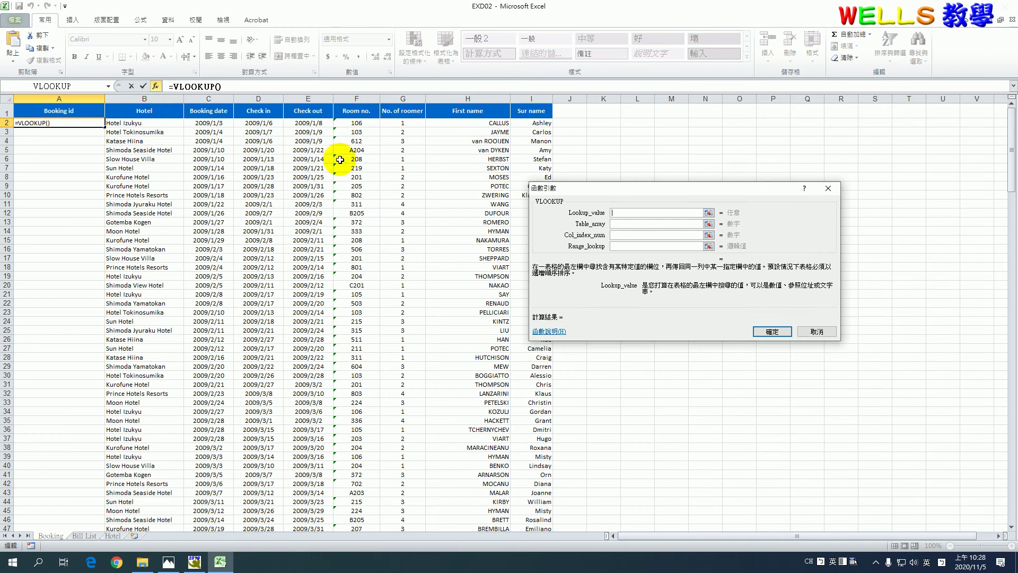
{"action": "left_click", "coordinate": [614, 211]}
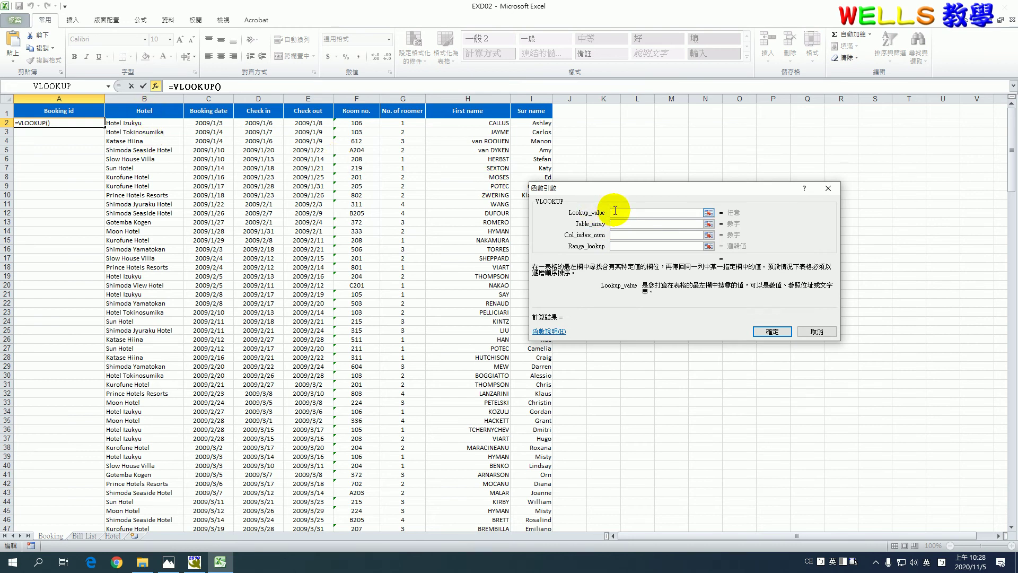
{"action": "key", "text": "F3"}
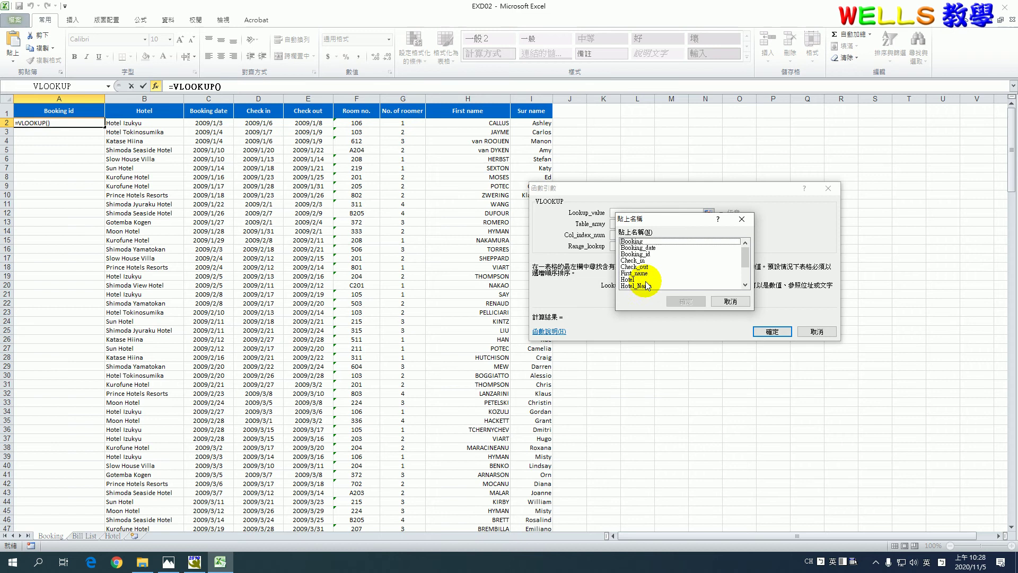
{"action": "double_click", "coordinate": [627, 279]}
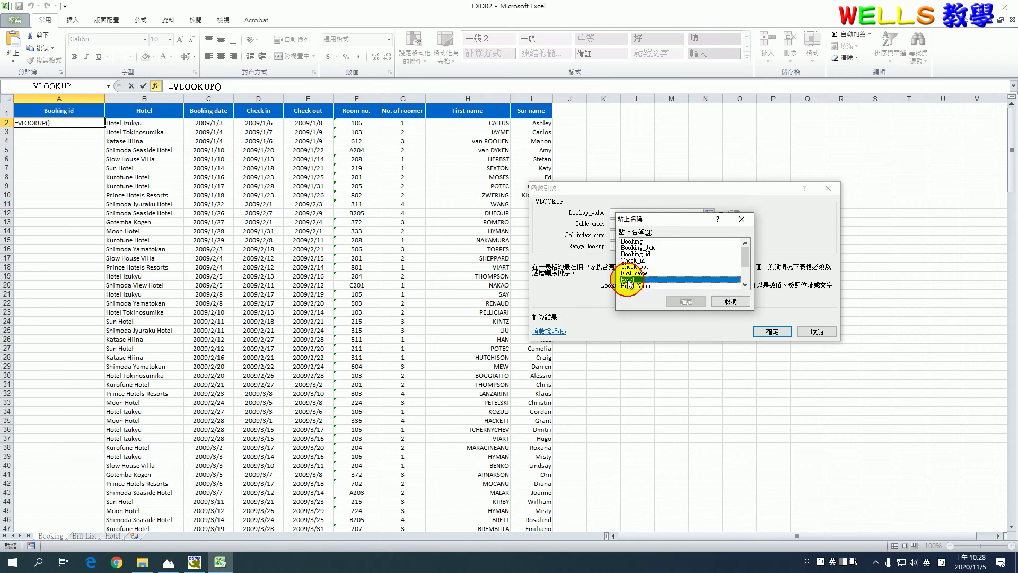
Step: Complete the VLOOKUP with table HotelDetail, column 2 and match 0, returning I1
{"action": "left_click", "coordinate": [638, 223]}
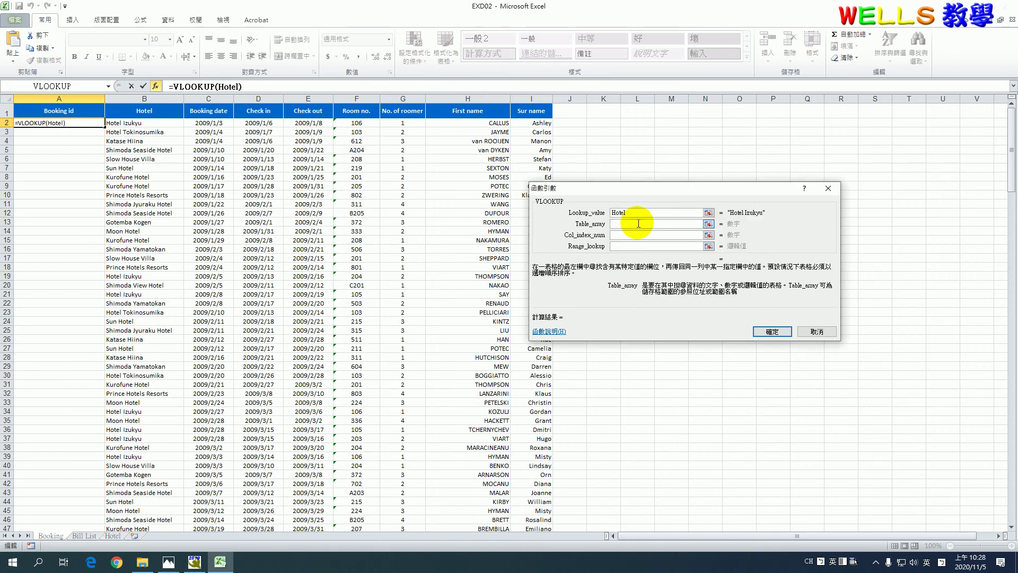
{"action": "key", "text": "F3"}
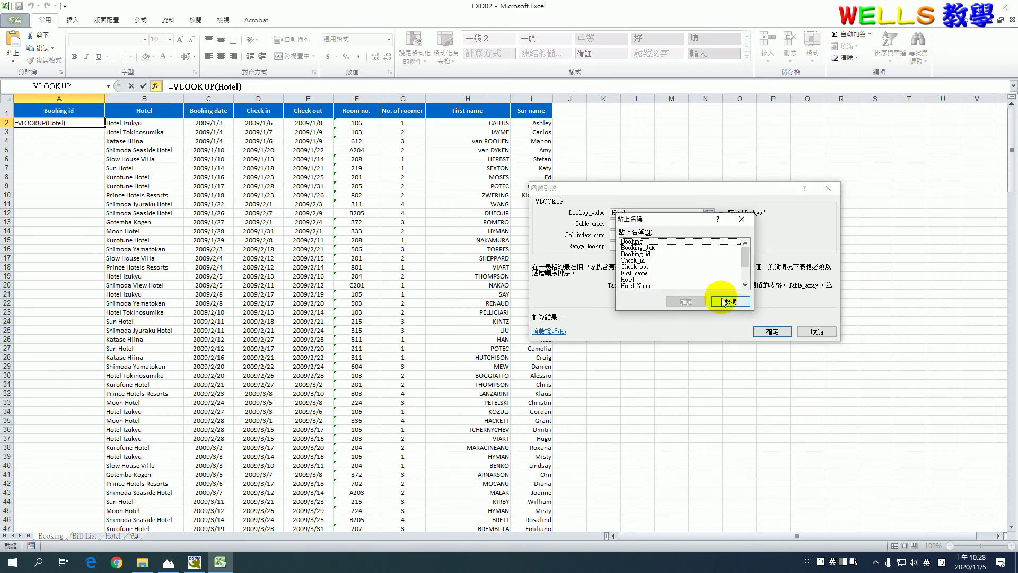
{"action": "left_click", "coordinate": [746, 285]}
{"action": "double_click", "coordinate": [636, 280]}
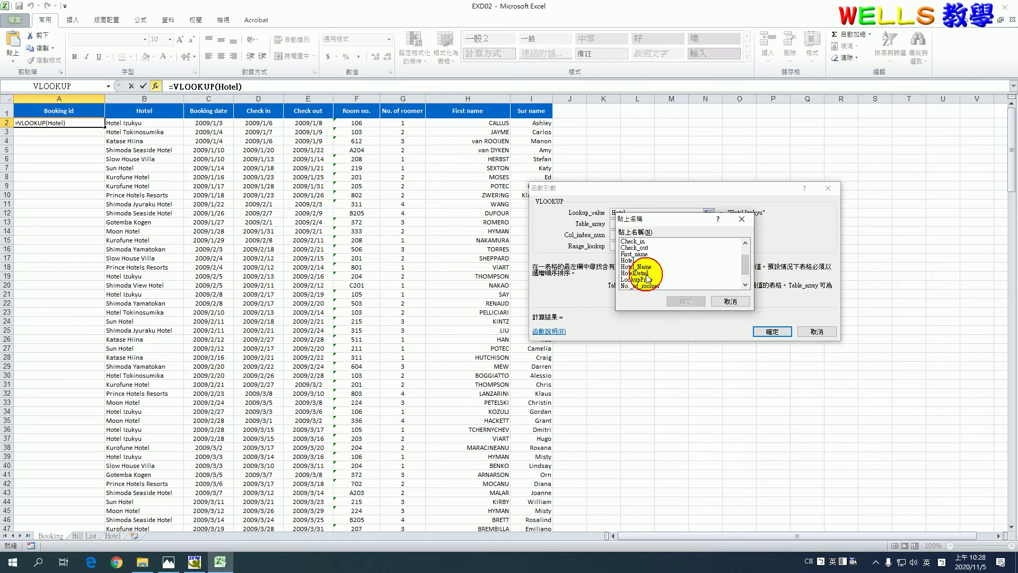
{"action": "key", "text": "ctrl+Page_Down"}
{"action": "key", "text": "ctrl+Page_Down"}
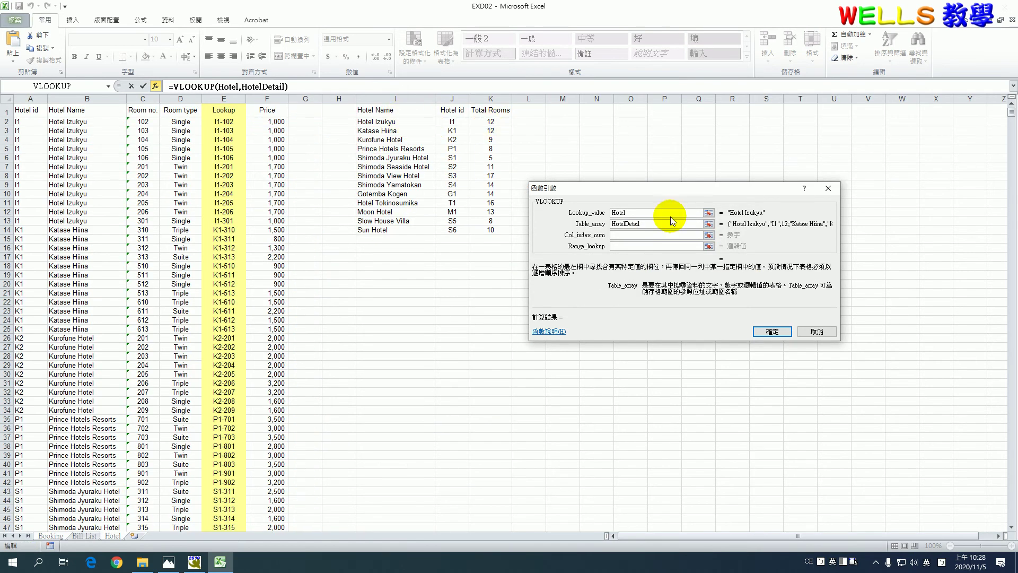
{"action": "left_click", "coordinate": [647, 236]}
{"action": "type", "text": "2"}
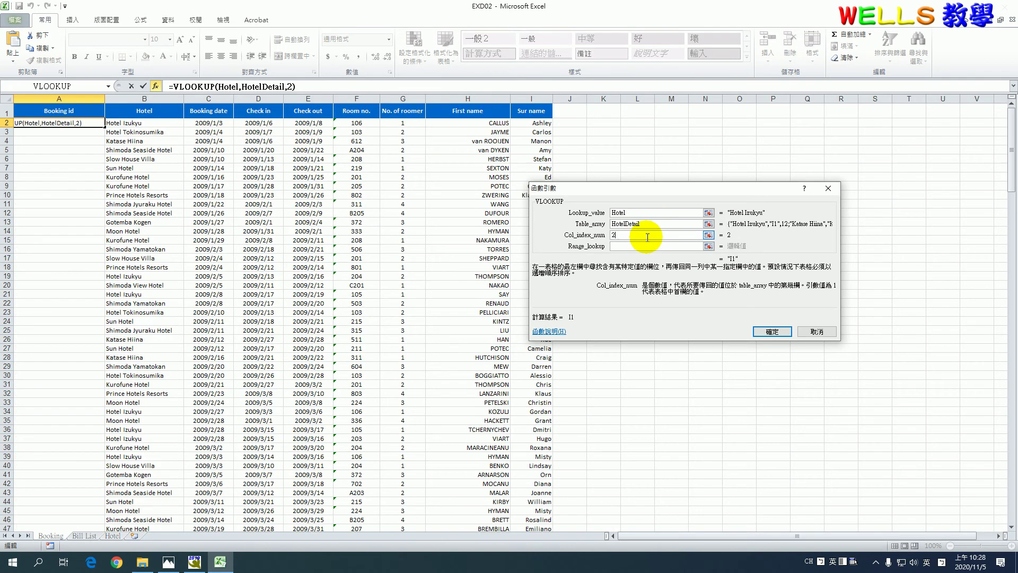
{"action": "left_click", "coordinate": [630, 246]}
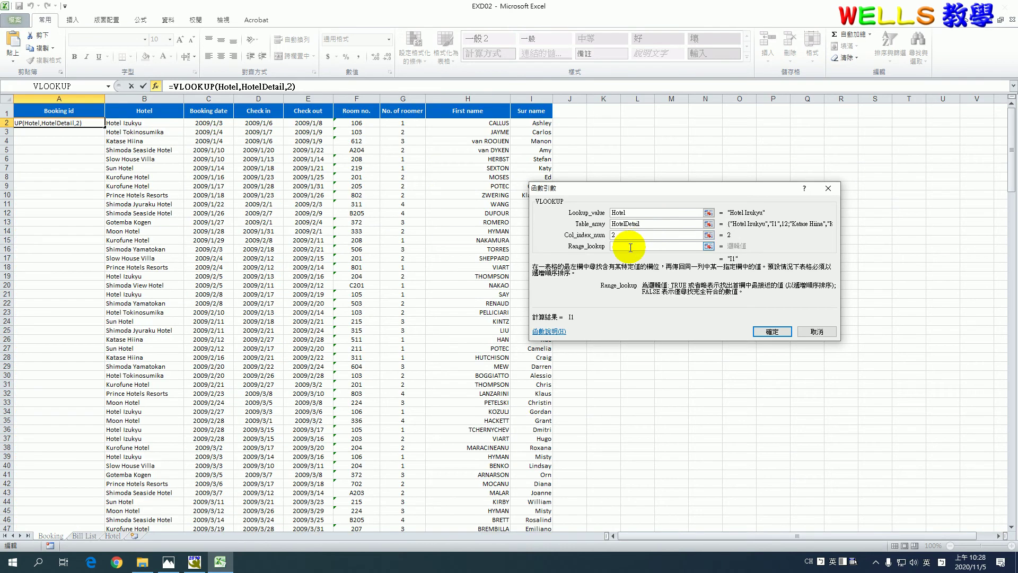
{"action": "type", "text": "0"}
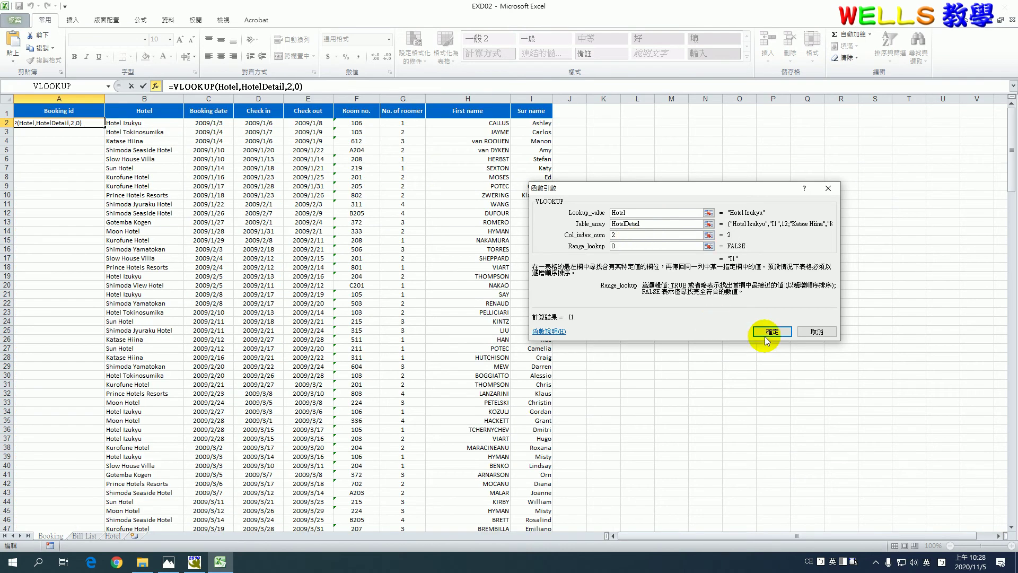
{"action": "left_click", "coordinate": [772, 333]}
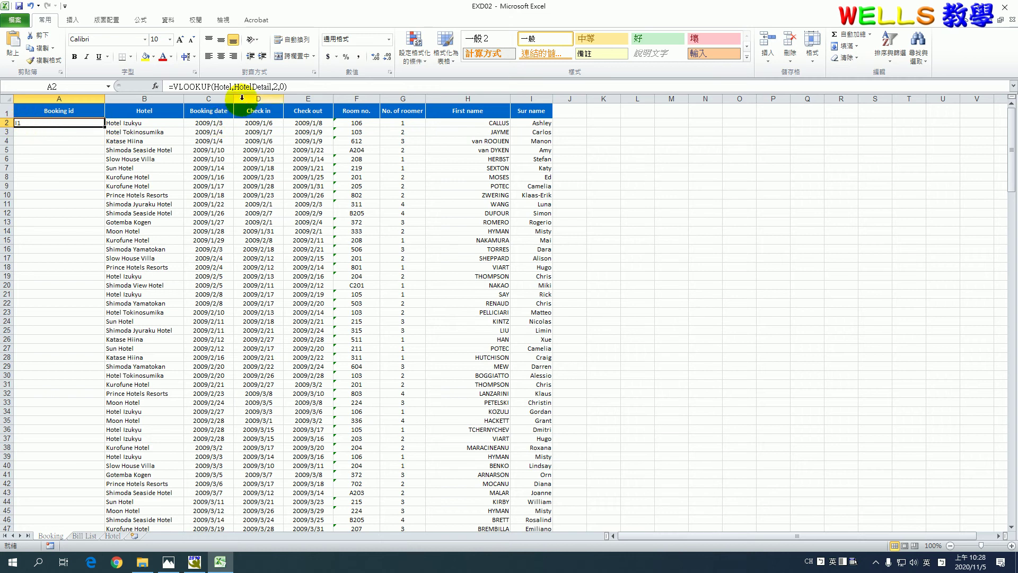
Step: Append &"-"& after the VLOOKUP in A2's formula to add a hyphen separator
{"action": "left_click", "coordinate": [113, 536]}
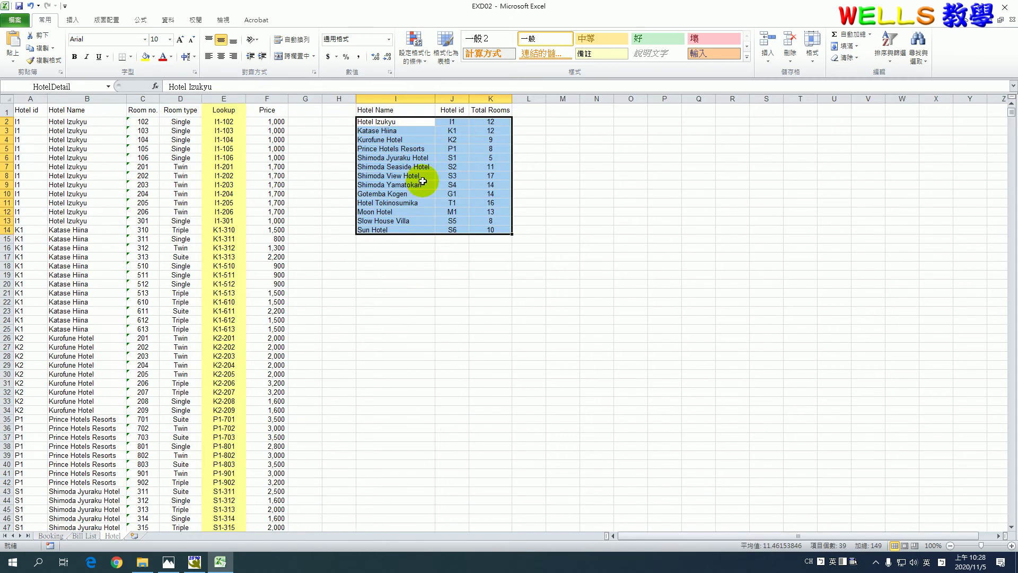
{"action": "left_click", "coordinate": [50, 536]}
{"action": "left_click", "coordinate": [302, 86]}
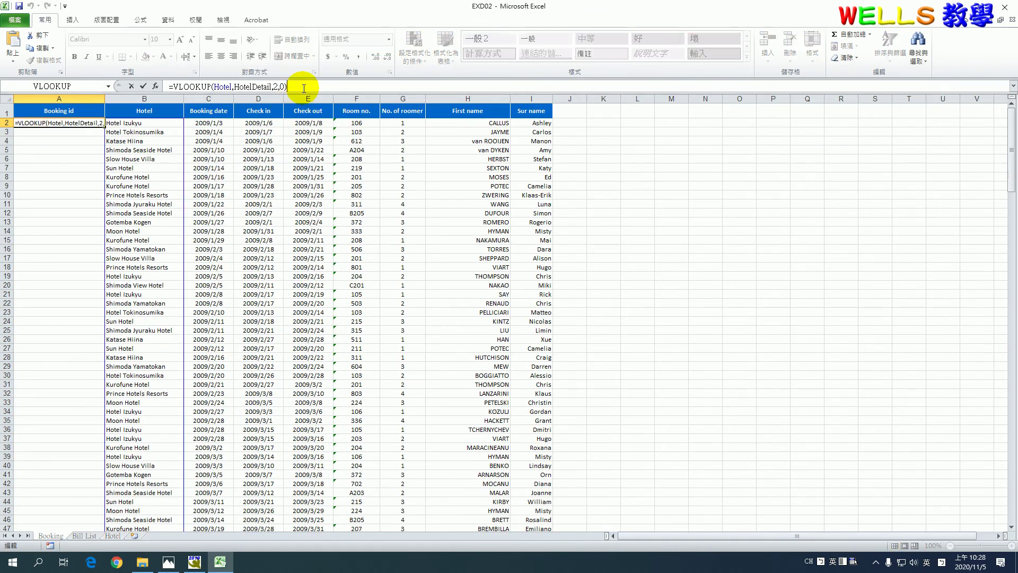
{"action": "type", "text": "&\"-\""}
{"action": "type", "text": "&"}
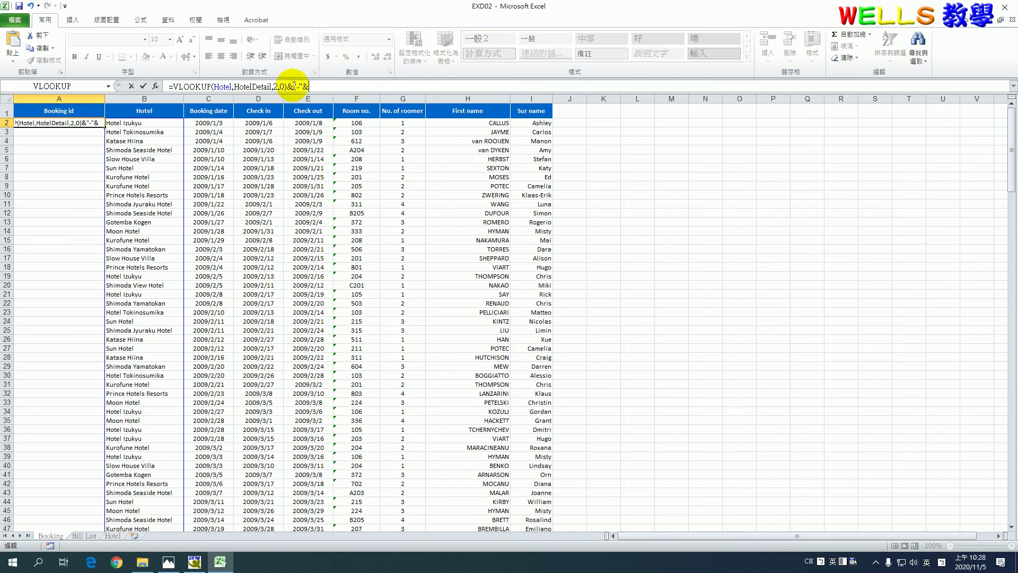
{"action": "left_click_drag", "start_coordinate": [287, 87], "coordinate": [310, 86]}
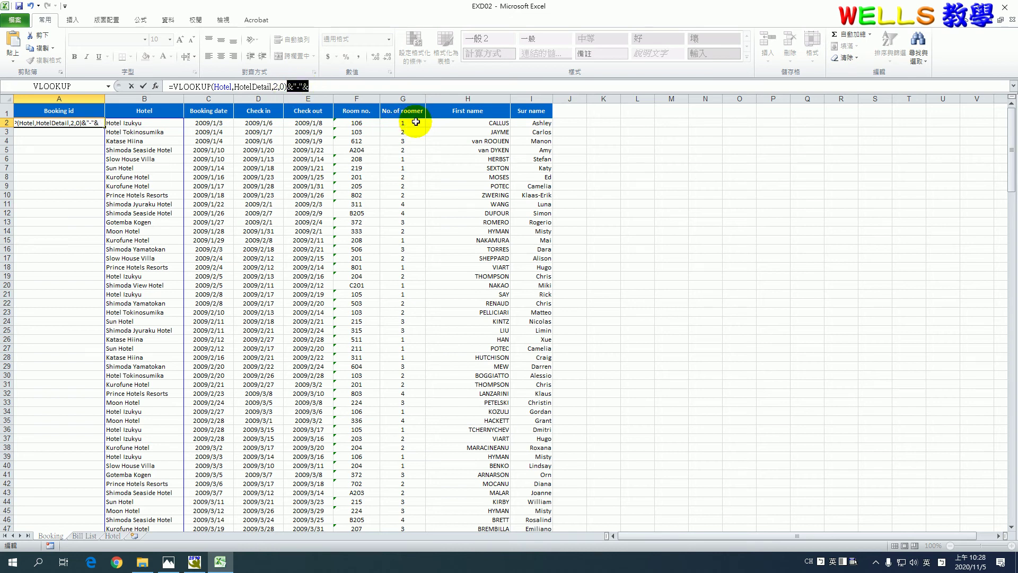
{"action": "left_click", "coordinate": [355, 86]}
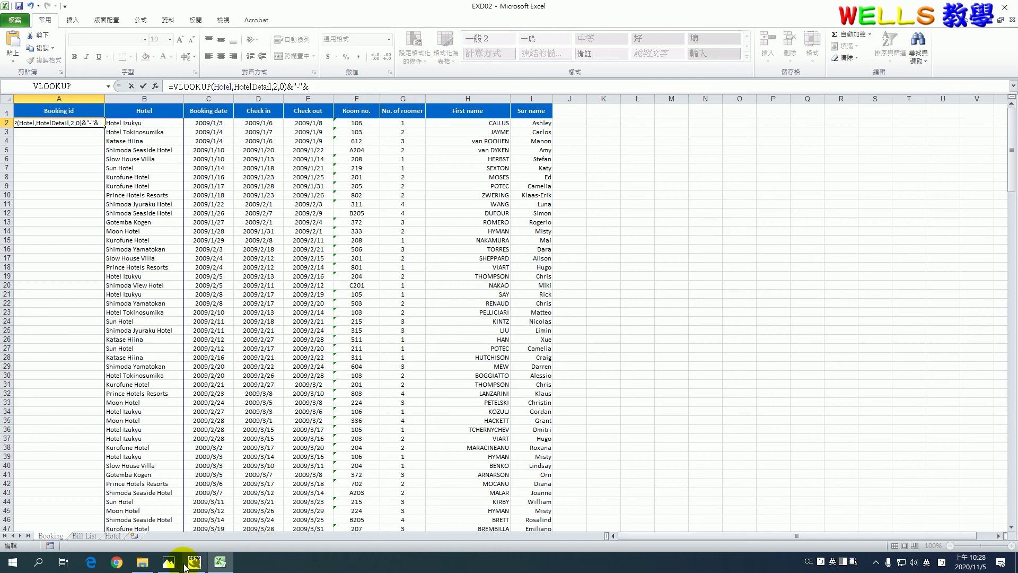
{"action": "left_click", "coordinate": [169, 562]}
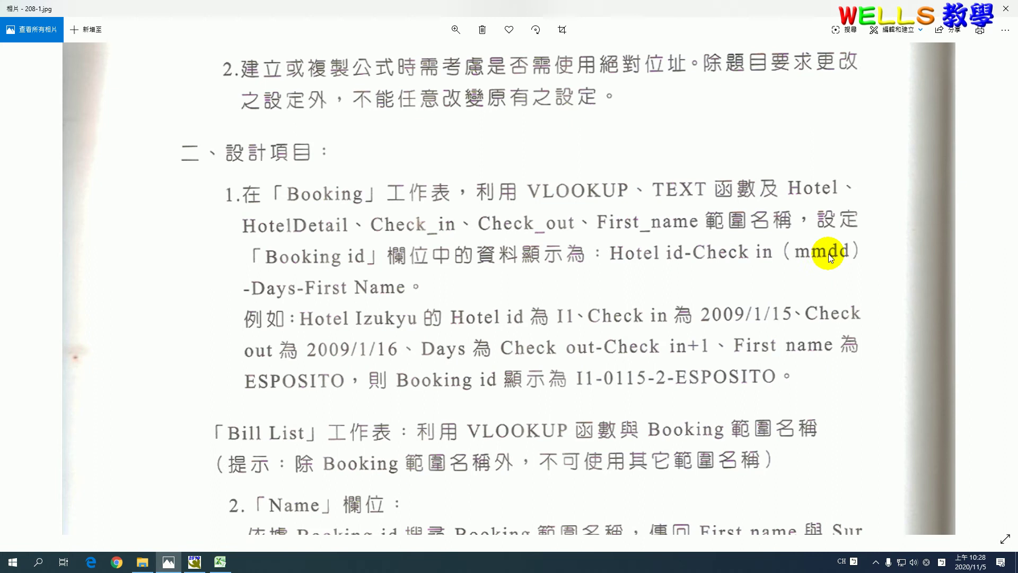
{"action": "left_click", "coordinate": [220, 562]}
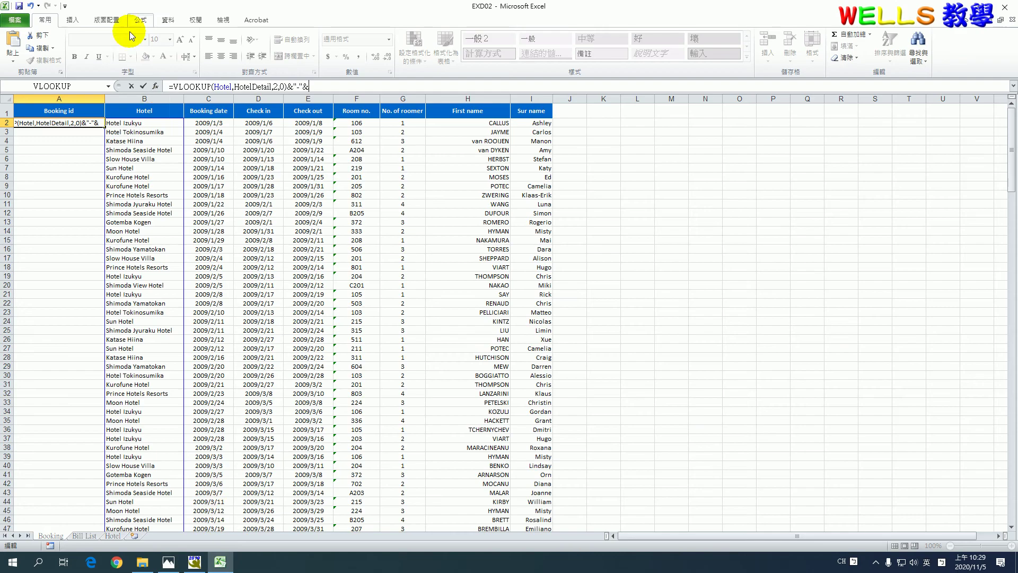
Step: Insert the TEXT function into A2's formula after the hyphen
{"action": "left_click", "coordinate": [155, 85]}
{"action": "left_click", "coordinate": [639, 251]}
{"action": "key", "text": "t"}
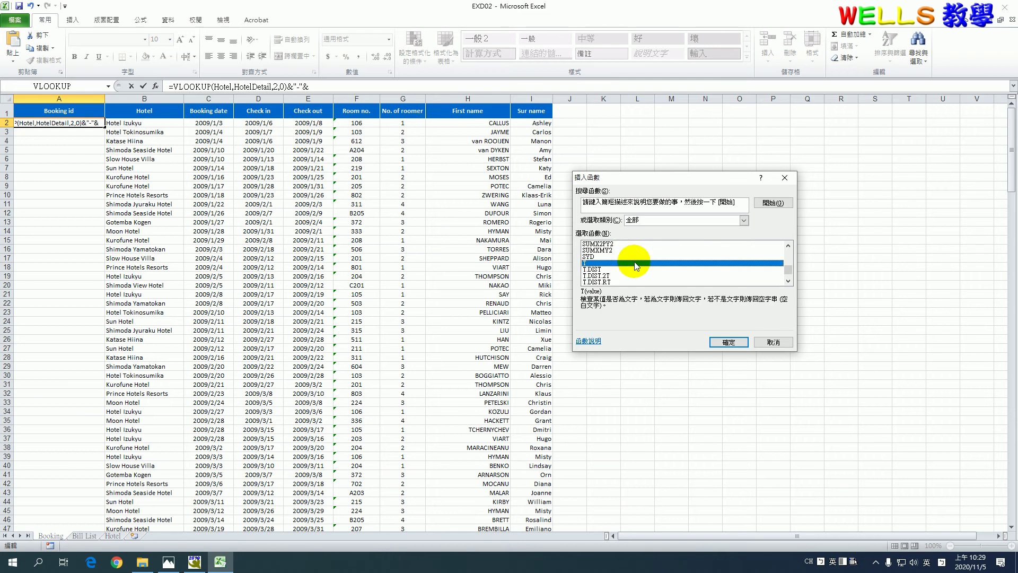
{"action": "scroll", "coordinate": [634, 262], "scroll_direction": "down", "scroll_amount": 1}
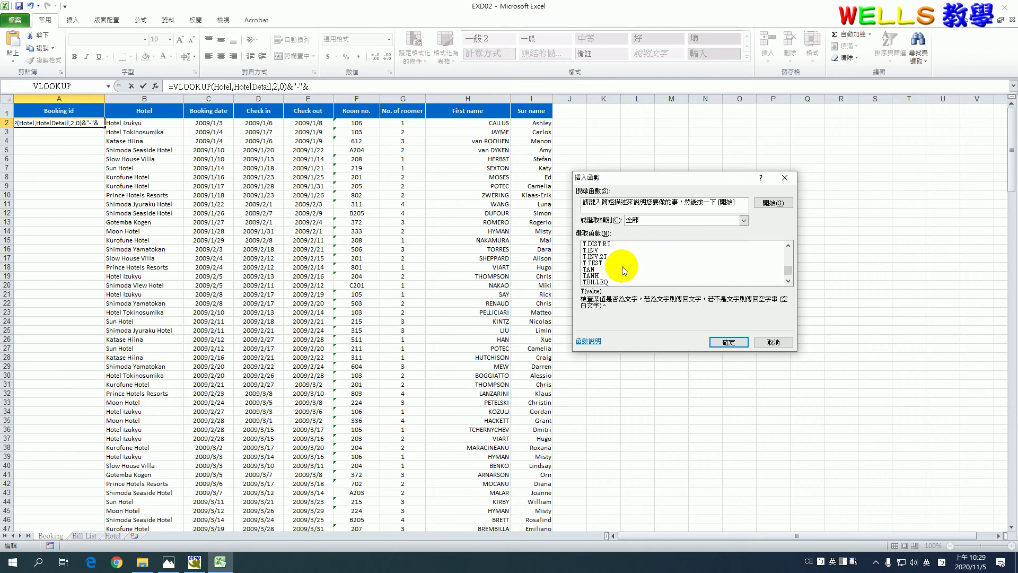
{"action": "scroll", "coordinate": [622, 266], "scroll_direction": "down", "scroll_amount": 1}
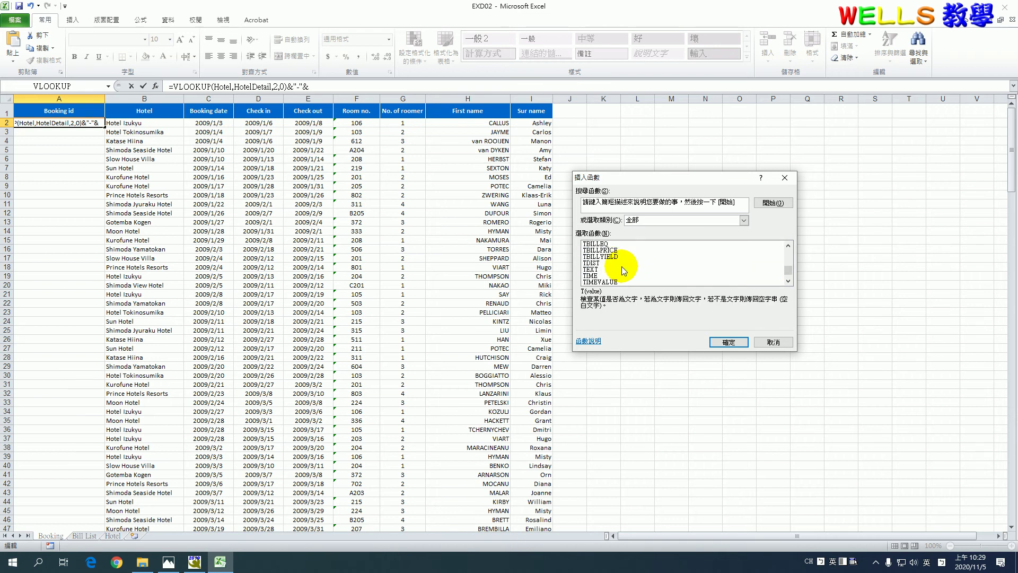
{"action": "double_click", "coordinate": [615, 269]}
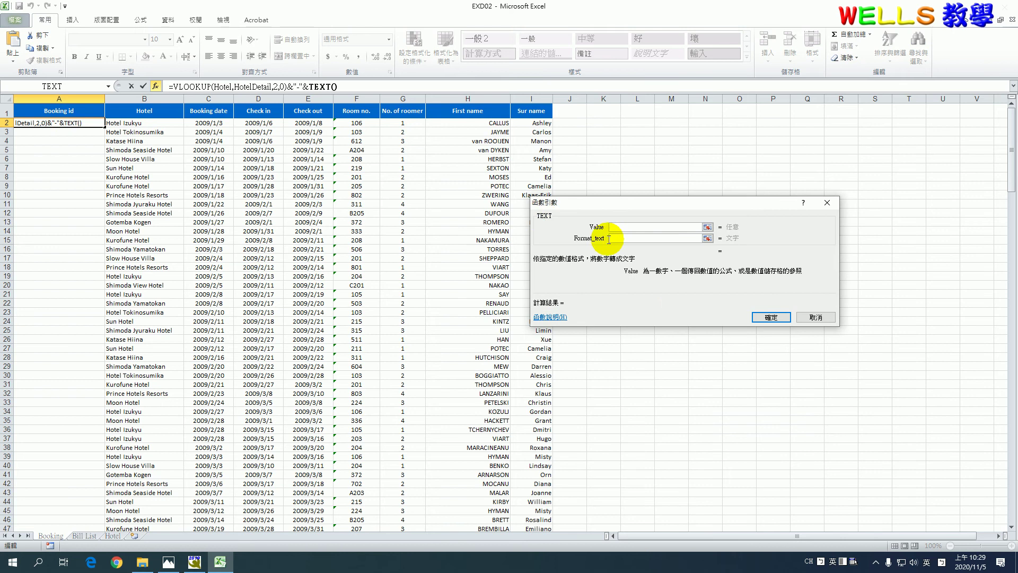
{"action": "left_click", "coordinate": [622, 226]}
{"action": "key", "text": "F3"}
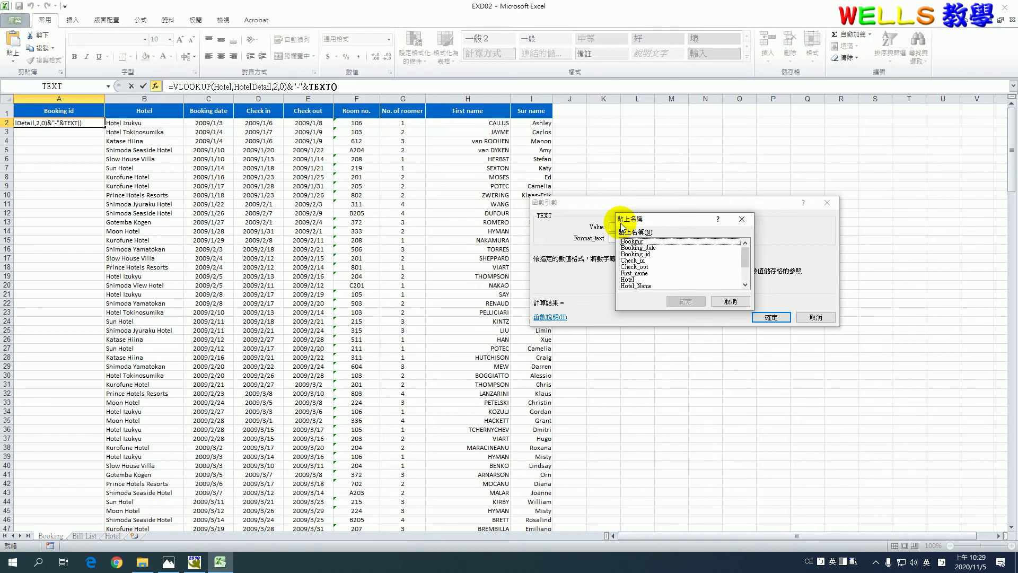
Step: Set TEXT's value to Check_in and format to mmdd, giving 0106
{"action": "left_click", "coordinate": [168, 561]}
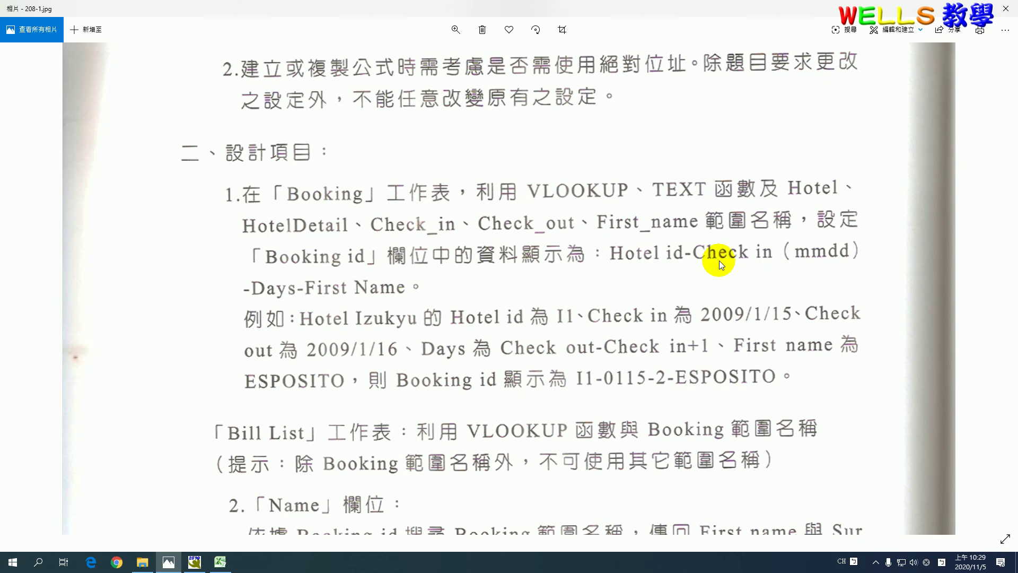
{"action": "left_click", "coordinate": [220, 562]}
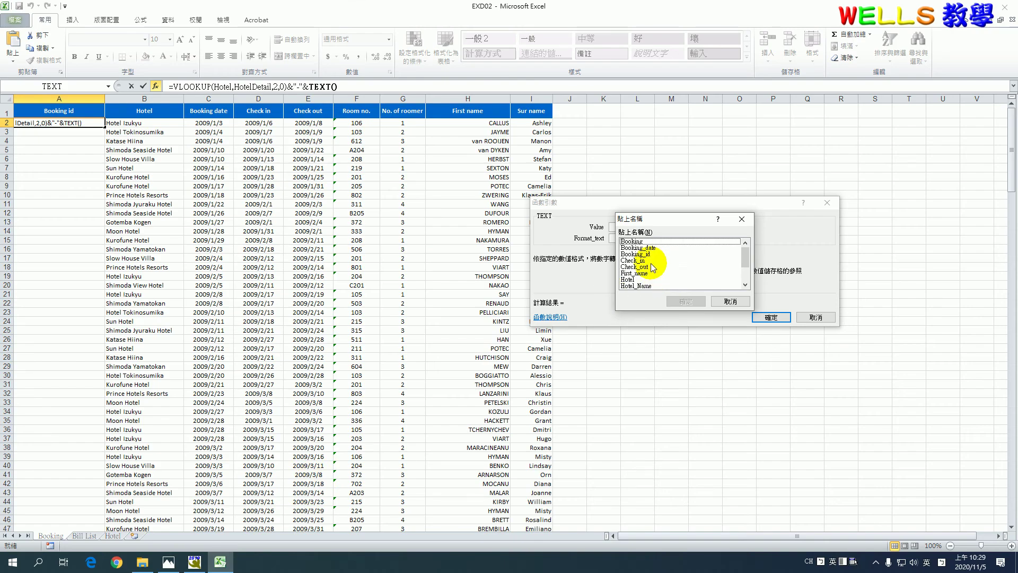
{"action": "double_click", "coordinate": [634, 260]}
{"action": "left_click", "coordinate": [644, 238]}
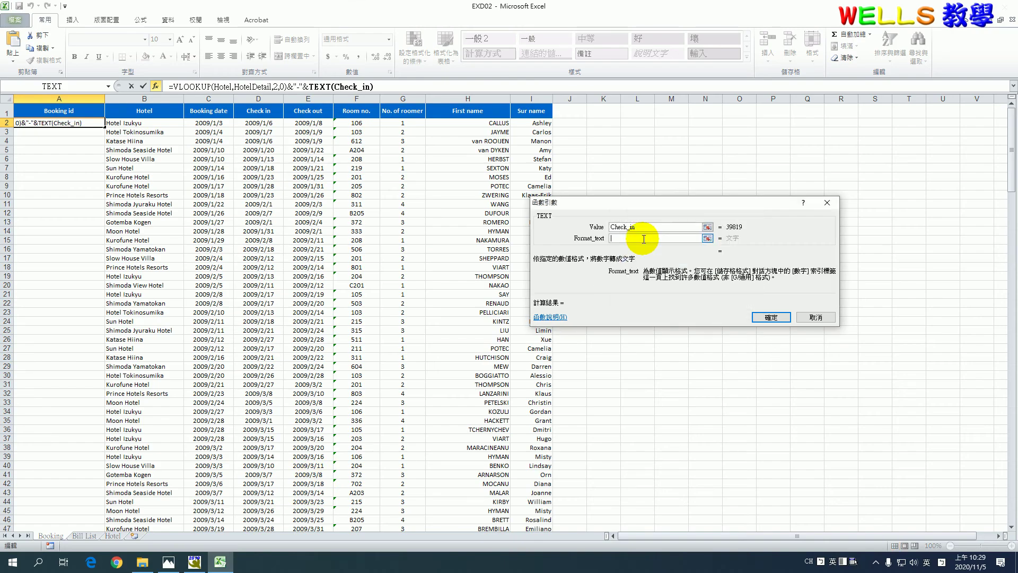
{"action": "type", "text": "M"}
{"action": "type", "text": "DD"}
{"action": "key", "text": "BackSpace"}
{"action": "key", "text": "BackSpace"}
{"action": "key", "text": "BackSpace"}
{"action": "key", "text": "BackSpace"}
{"action": "type", "text": "mmdd"}
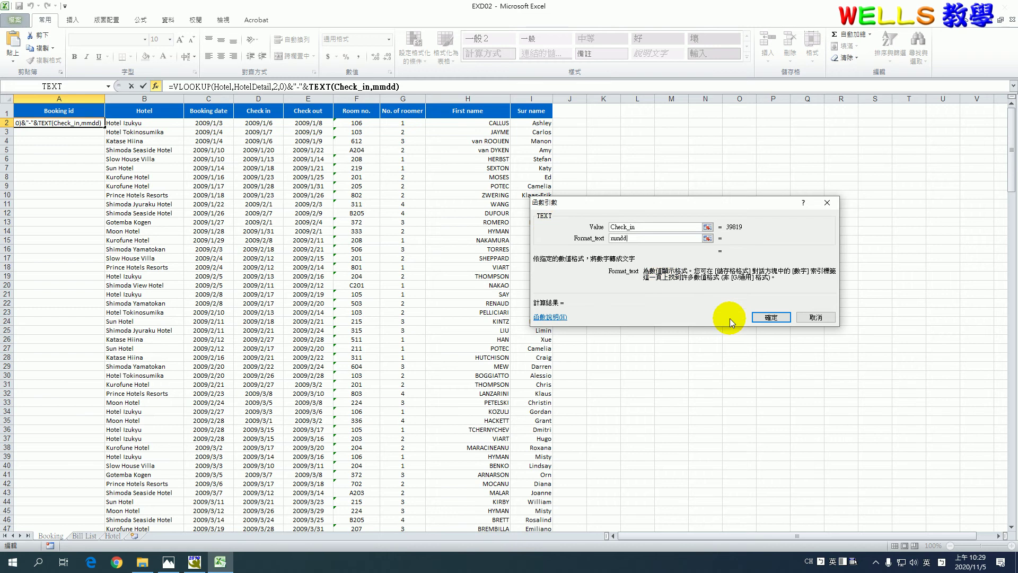
{"action": "left_click", "coordinate": [765, 318]}
Step: Append another &"-"& separator after the TEXT part of A2's formula
{"action": "left_click", "coordinate": [440, 84]}
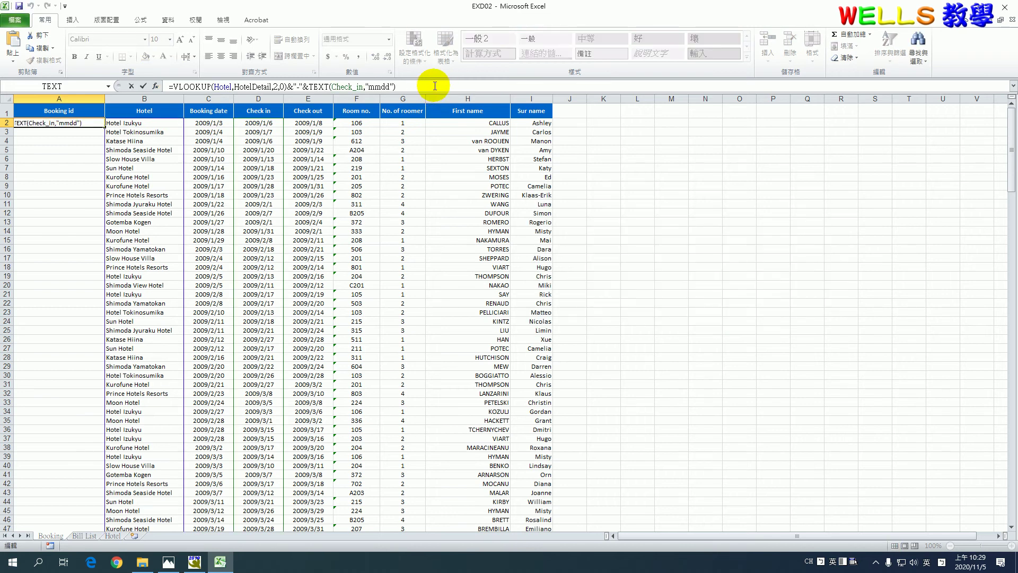
{"action": "type", "text": "&\"-\"&"}
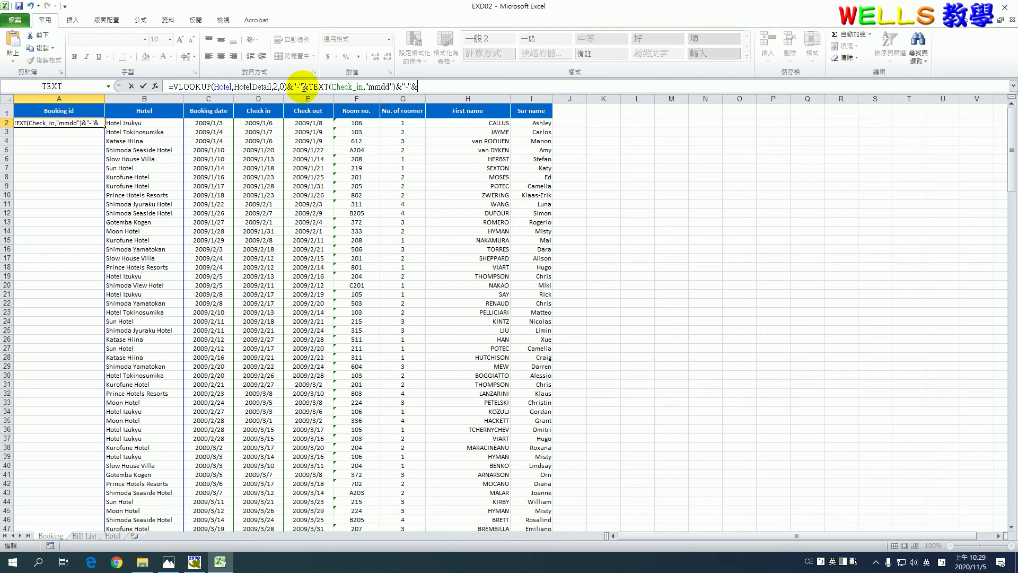
{"action": "left_click", "coordinate": [298, 86]}
{"action": "left_click", "coordinate": [427, 86]}
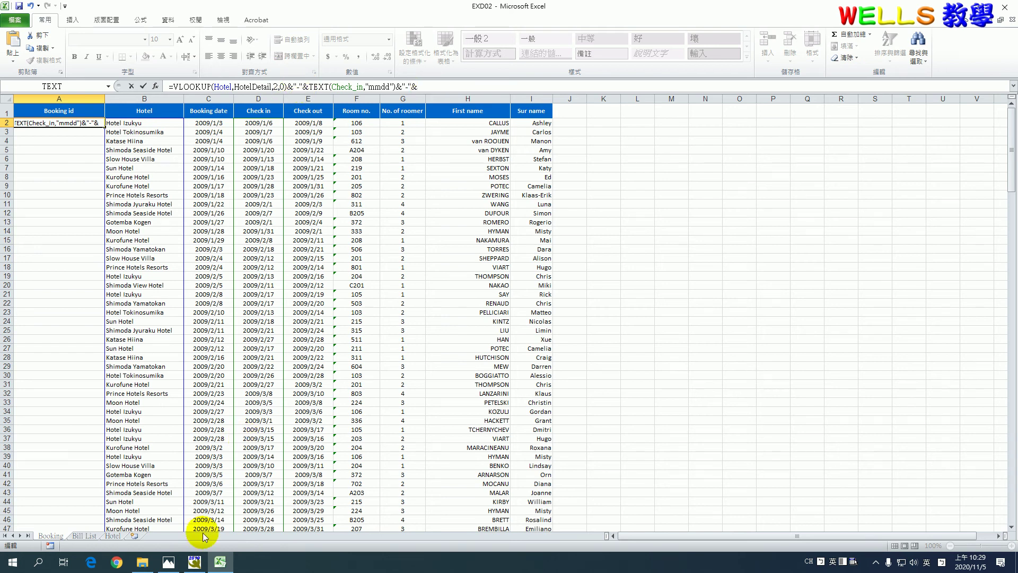
{"action": "left_click", "coordinate": [169, 562]}
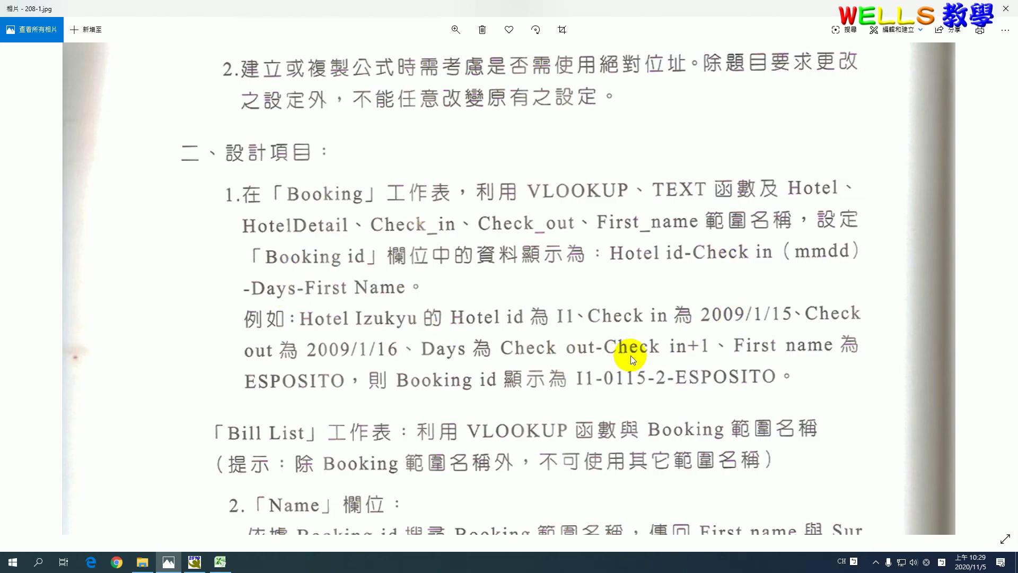
{"action": "left_click", "coordinate": [220, 562]}
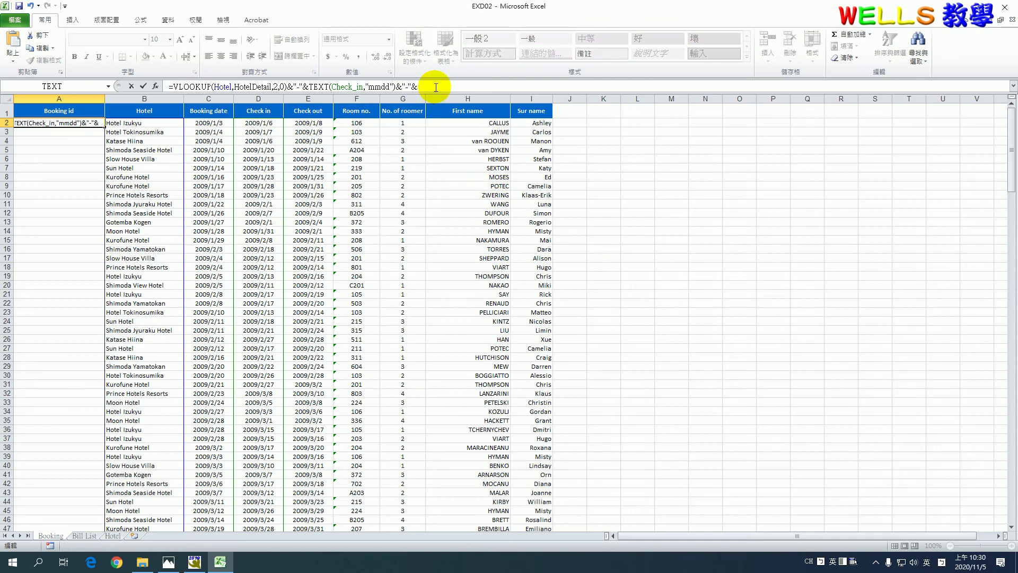
Step: Add the nights count Check_out-Check_in+1 to the Booking id formula
{"action": "key", "text": "F3"}
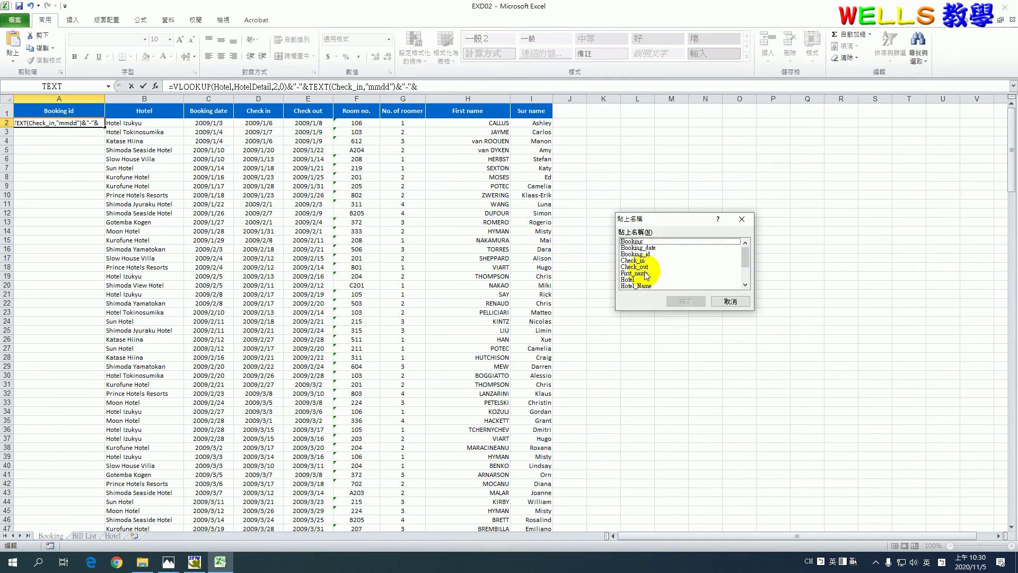
{"action": "double_click", "coordinate": [643, 268]}
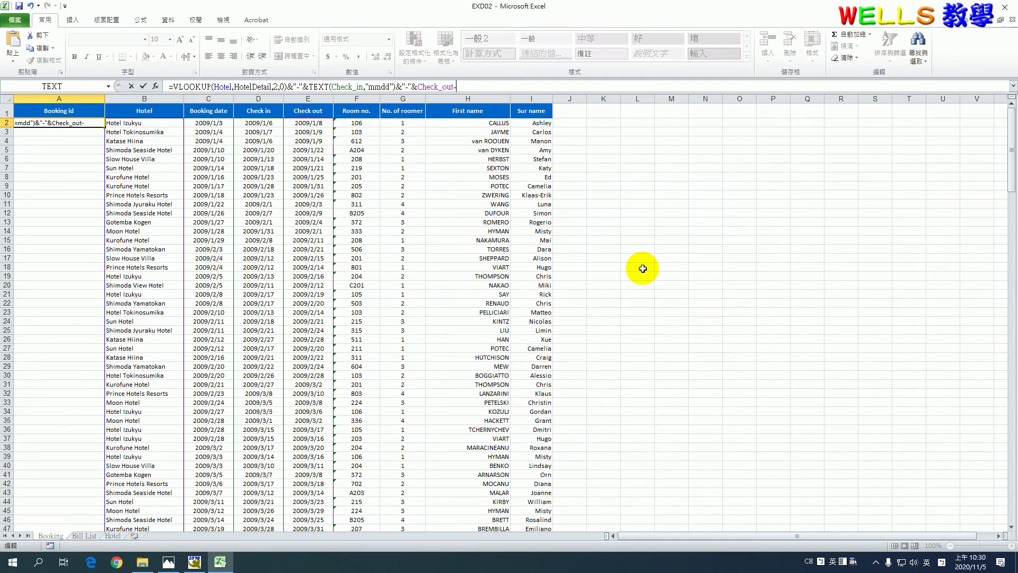
{"action": "key", "text": "F3"}
{"action": "double_click", "coordinate": [641, 260]}
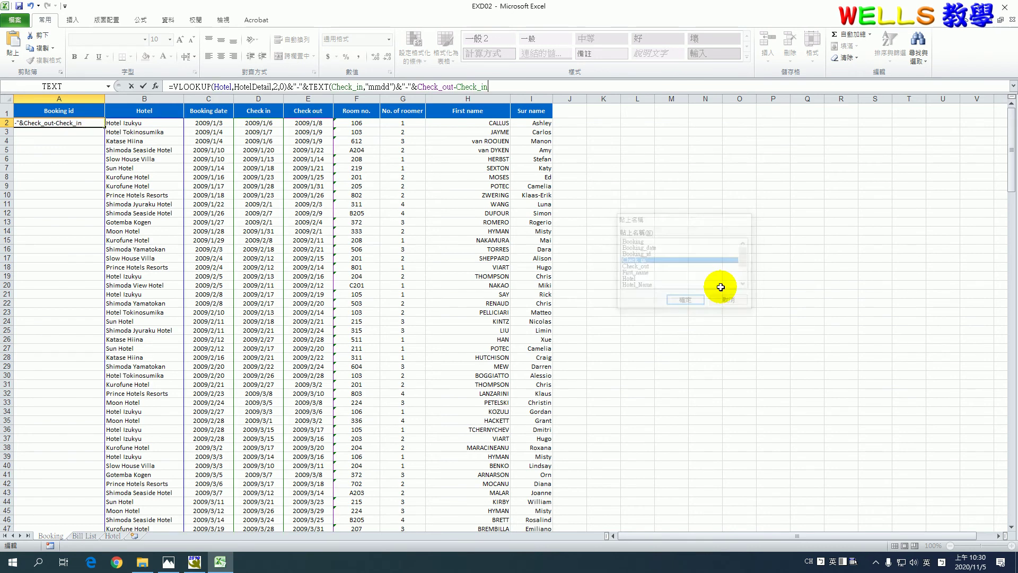
{"action": "type", "text": "+1"}
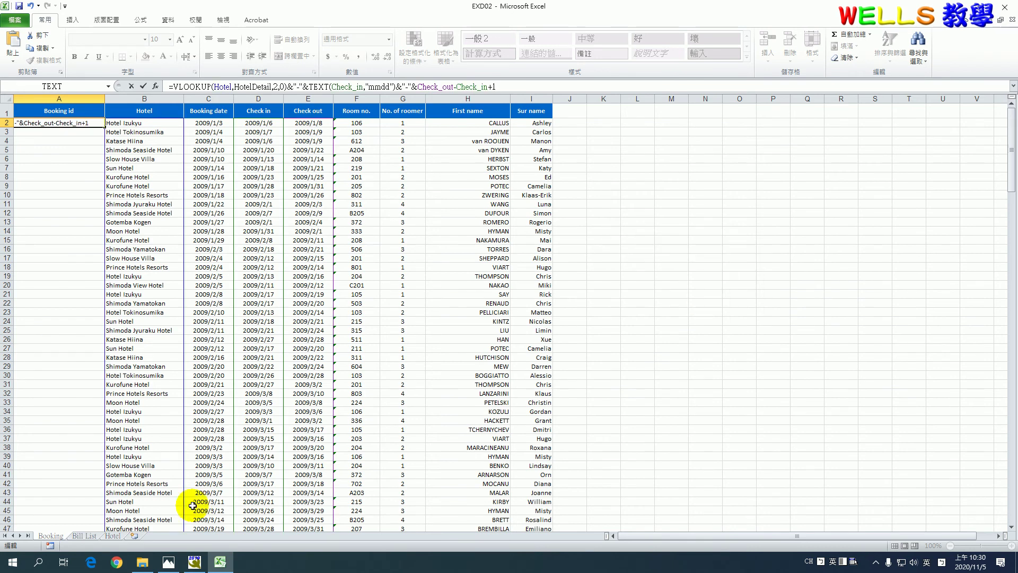
Step: Join another hyphen and the First_name range to finish the Booking id formula
{"action": "left_click", "coordinate": [170, 563]}
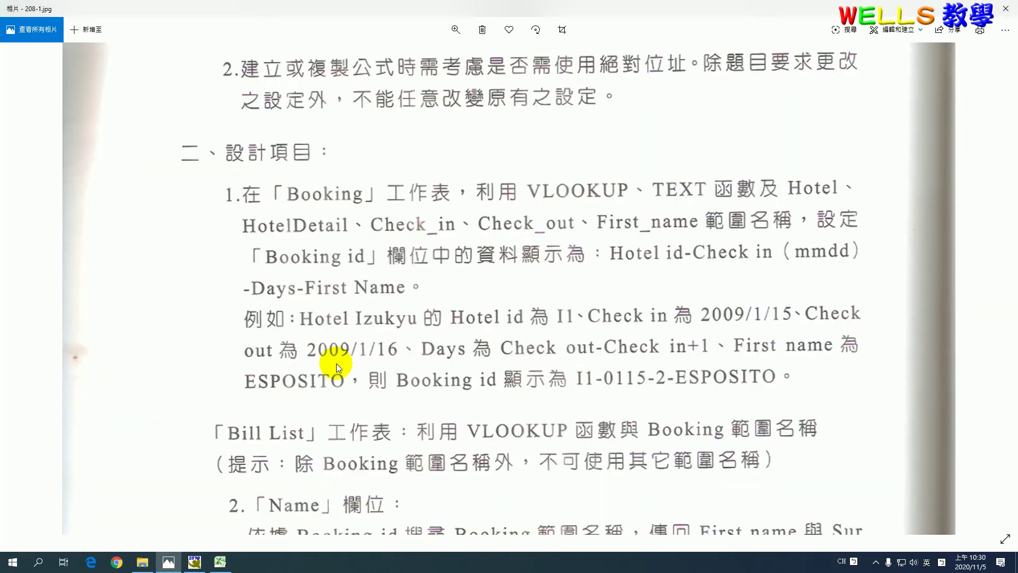
{"action": "left_click", "coordinate": [220, 562]}
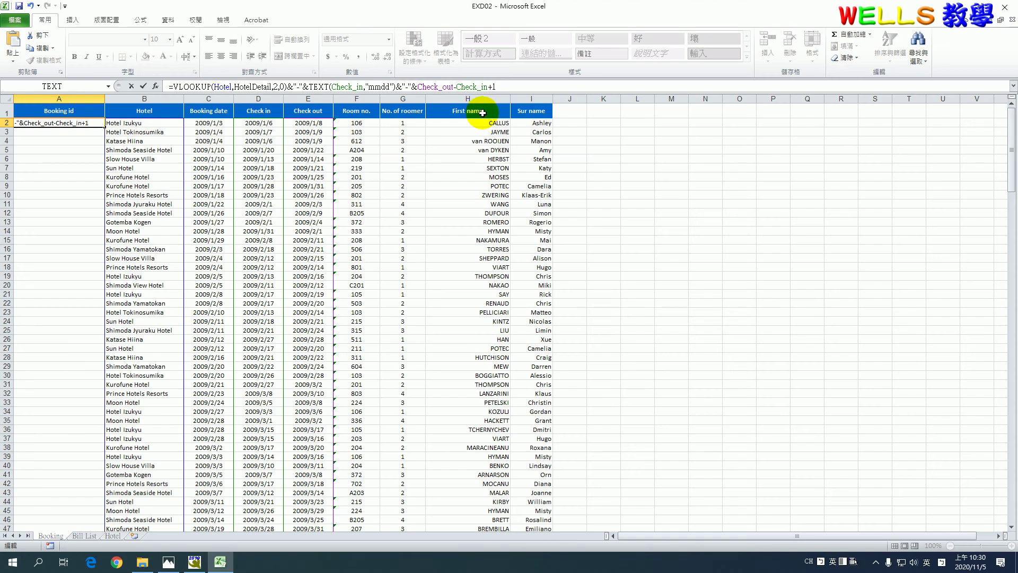
{"action": "type", "text": "&\"-\"&"}
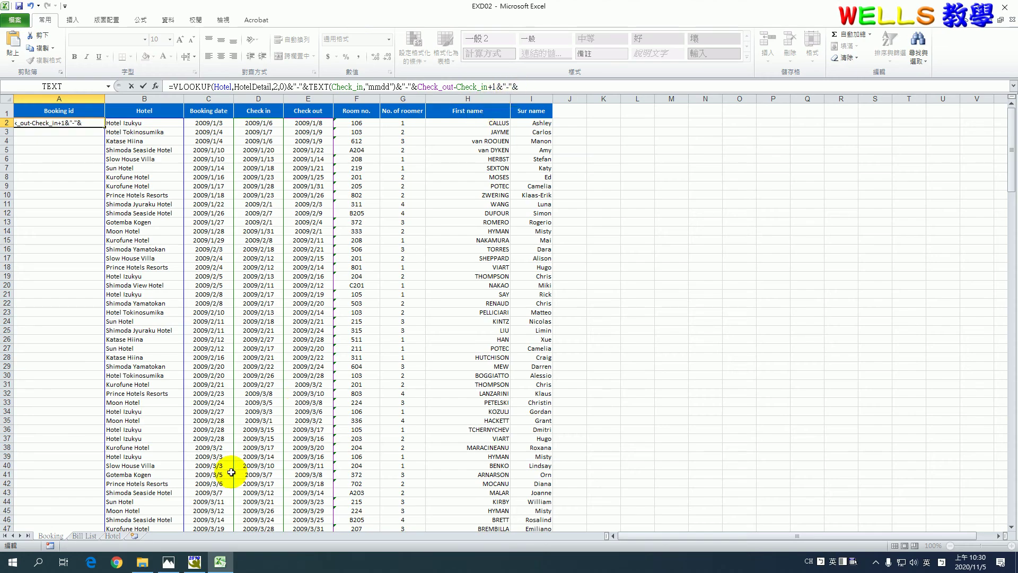
{"action": "left_click", "coordinate": [168, 562]}
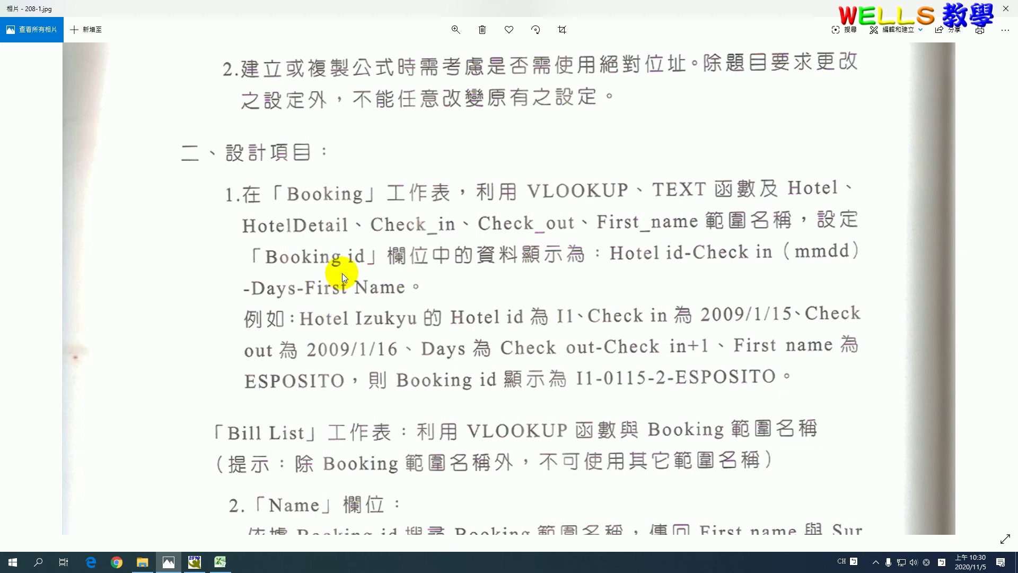
{"action": "left_click", "coordinate": [221, 562]}
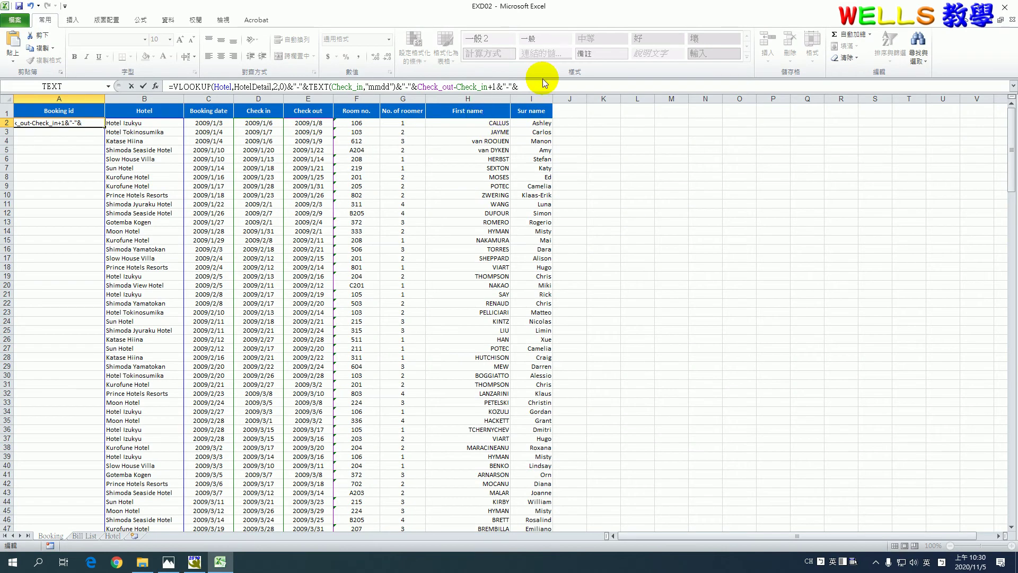
{"action": "key", "text": "F3"}
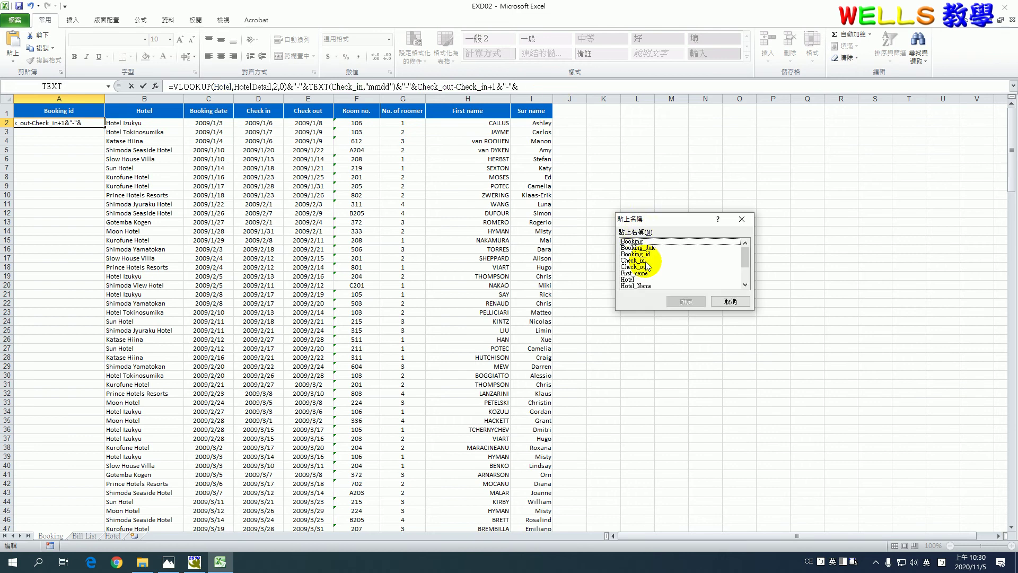
{"action": "double_click", "coordinate": [634, 273]}
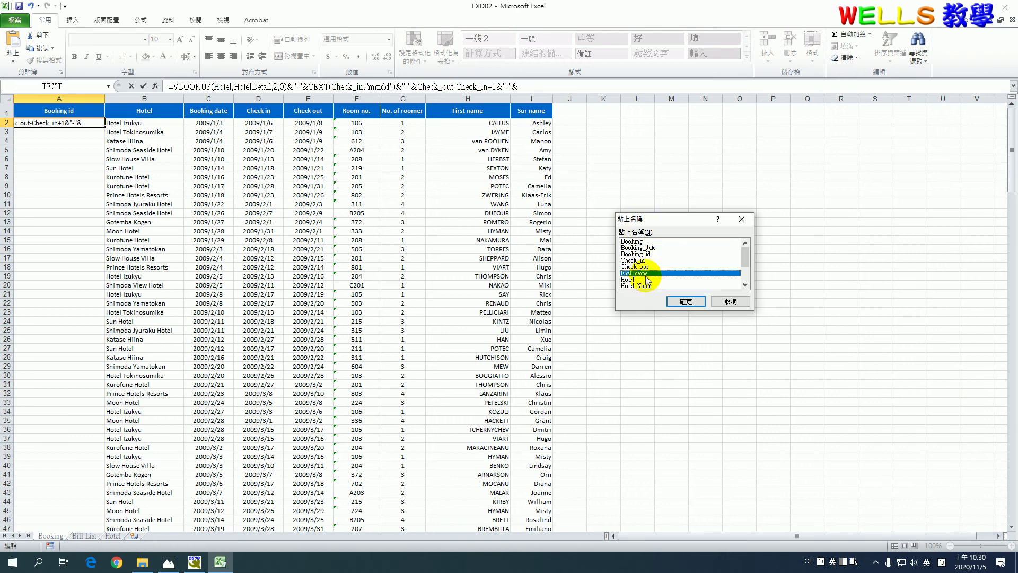
Step: Commit the A2 formula and fill it into A2:A225 with Ctrl+Enter
{"action": "key", "text": "Return"}
{"action": "left_click", "coordinate": [32, 123]}
{"action": "scroll", "coordinate": [146, 271], "scroll_direction": "down", "scroll_amount": 11}
{"action": "scroll", "coordinate": [146, 271], "scroll_direction": "down", "scroll_amount": 10}
{"action": "scroll", "coordinate": [146, 271], "scroll_direction": "down", "scroll_amount": 7}
{"action": "scroll", "coordinate": [146, 271], "scroll_direction": "down", "scroll_amount": 10}
{"action": "scroll", "coordinate": [147, 275], "scroll_direction": "down", "scroll_amount": 8}
{"action": "scroll", "coordinate": [144, 272], "scroll_direction": "down", "scroll_amount": 11}
{"action": "scroll", "coordinate": [142, 270], "scroll_direction": "down", "scroll_amount": 11}
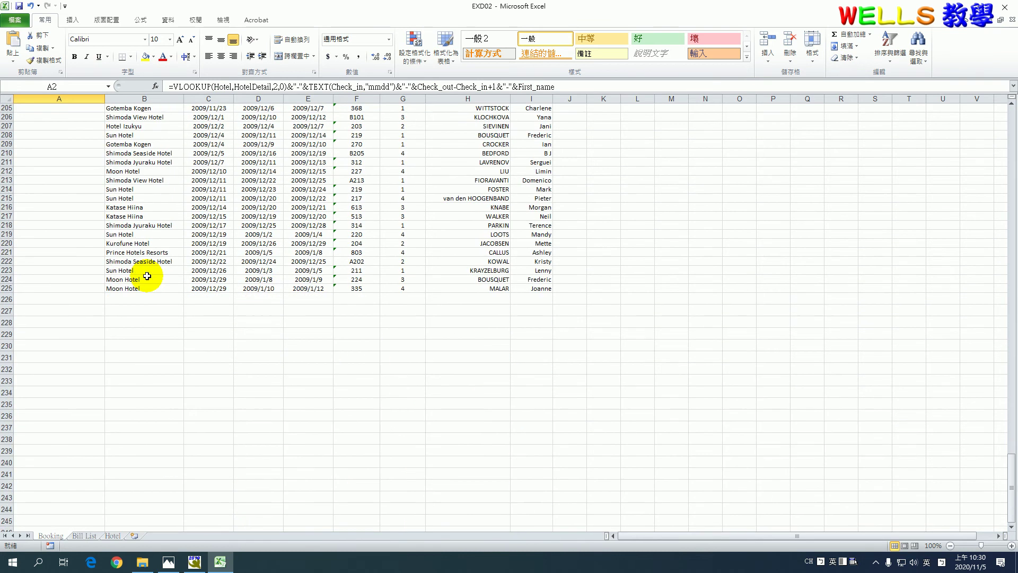
{"action": "left_click", "coordinate": [101, 300], "text": "shift"}
{"action": "left_click_drag", "start_coordinate": [99, 282], "coordinate": [85, 288]}
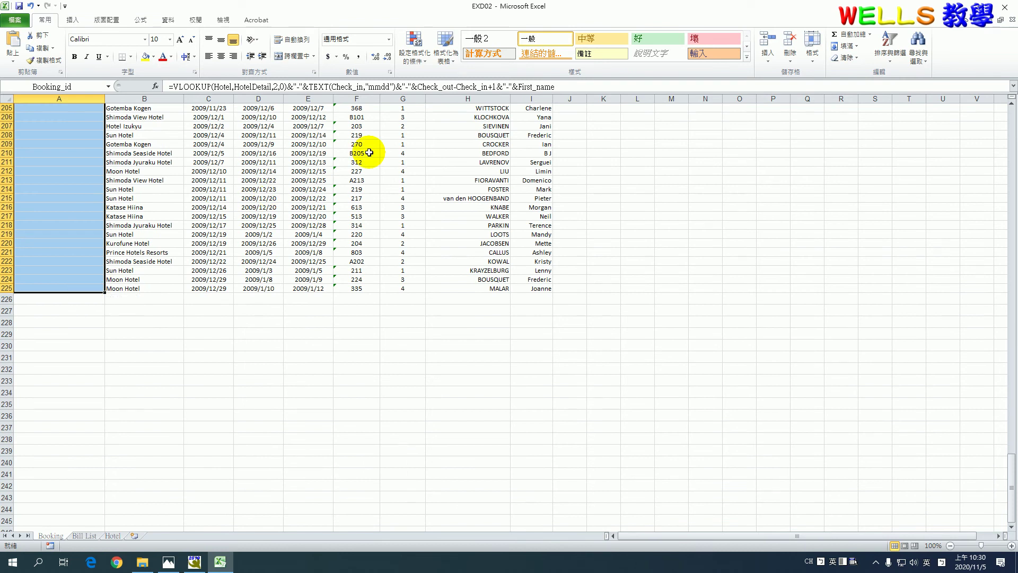
{"action": "left_click", "coordinate": [569, 86]}
{"action": "key", "text": "ctrl+Return"}
Step: Check the filled Booking ids down the column, then bring up the exam instructions
{"action": "scroll", "coordinate": [154, 360], "scroll_direction": "down", "scroll_amount": 8}
{"action": "scroll", "coordinate": [154, 359], "scroll_direction": "down", "scroll_amount": 9}
{"action": "scroll", "coordinate": [154, 355], "scroll_direction": "down", "scroll_amount": 9}
{"action": "scroll", "coordinate": [155, 346], "scroll_direction": "down", "scroll_amount": 9}
{"action": "scroll", "coordinate": [156, 346], "scroll_direction": "down", "scroll_amount": 10}
{"action": "scroll", "coordinate": [155, 344], "scroll_direction": "down", "scroll_amount": 10}
{"action": "scroll", "coordinate": [157, 339], "scroll_direction": "down", "scroll_amount": 11}
{"action": "left_click", "coordinate": [599, 243]}
{"action": "scroll", "coordinate": [599, 243], "scroll_direction": "up", "scroll_amount": 7}
{"action": "scroll", "coordinate": [589, 249], "scroll_direction": "up", "scroll_amount": 16}
{"action": "scroll", "coordinate": [581, 257], "scroll_direction": "up", "scroll_amount": 18}
{"action": "scroll", "coordinate": [571, 264], "scroll_direction": "up", "scroll_amount": 16}
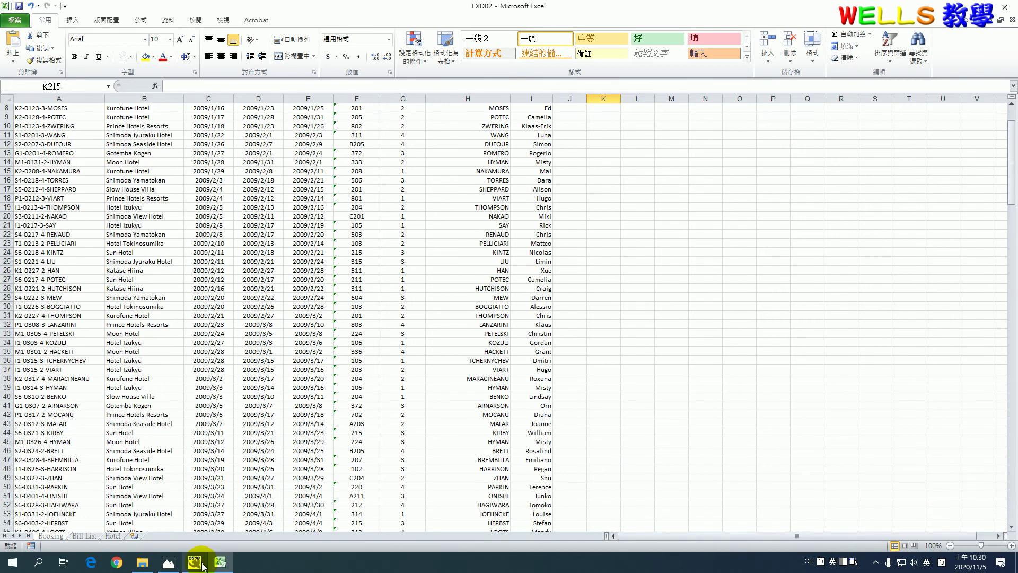
{"action": "left_click", "coordinate": [169, 561]}
Step: Scroll to the Bill List requirements for the Name, Room no. and Nights columns
{"action": "scroll", "coordinate": [308, 266], "scroll_direction": "down", "scroll_amount": 3}
{"action": "scroll", "coordinate": [266, 234], "scroll_direction": "down", "scroll_amount": 2}
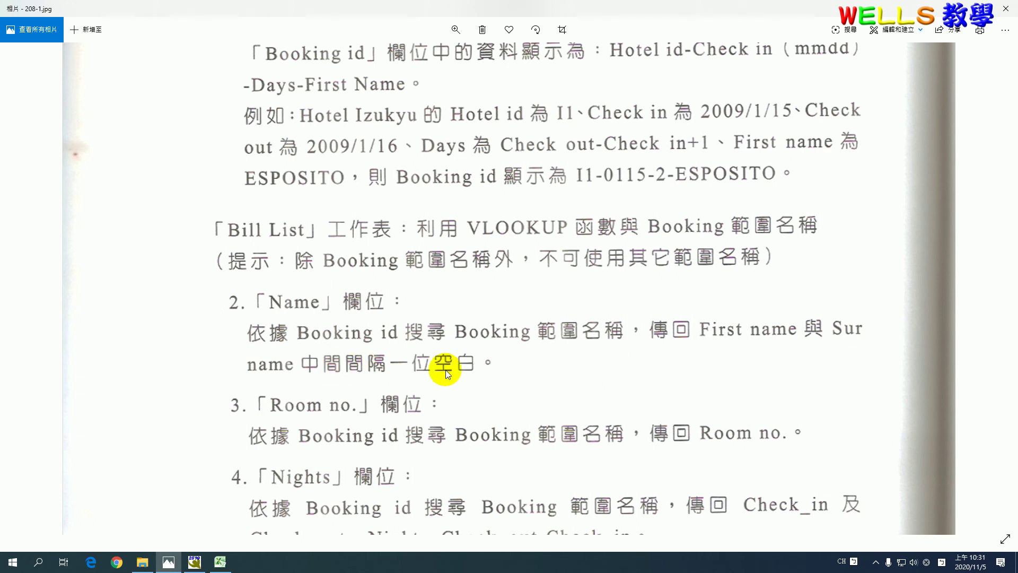
Step: Select B2 on the Bill List sheet and insert a VLOOKUP function
{"action": "left_click", "coordinate": [220, 561]}
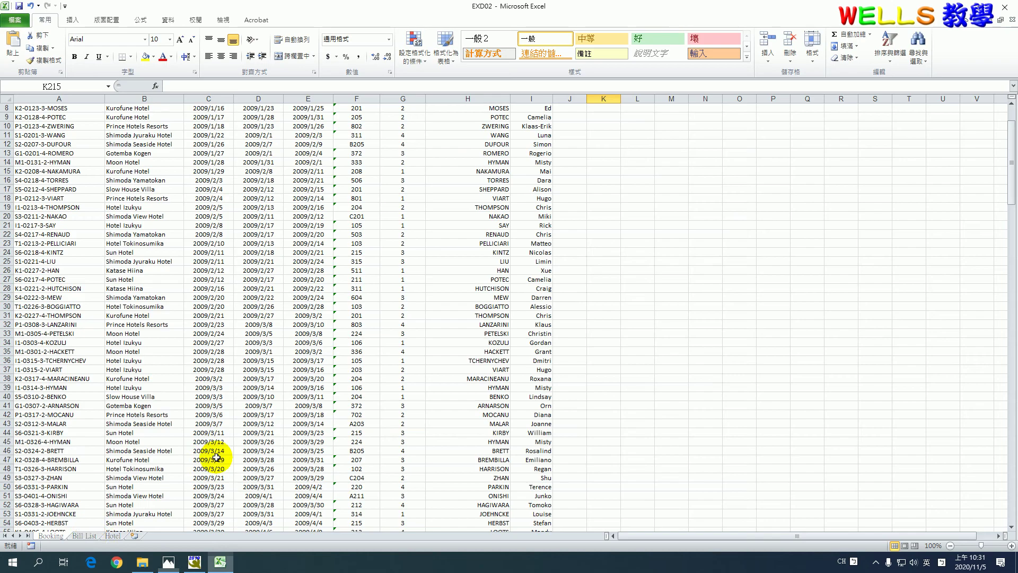
{"action": "left_click", "coordinate": [92, 538]}
{"action": "left_click", "coordinate": [167, 124]}
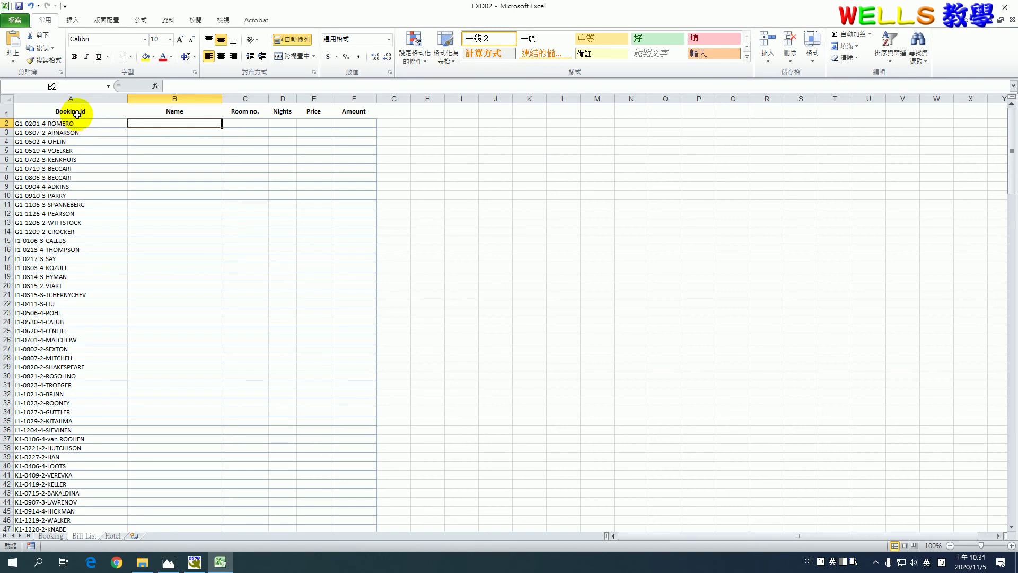
{"action": "left_click", "coordinate": [155, 86]}
{"action": "left_click", "coordinate": [647, 244]}
{"action": "type", "text": "v"}
{"action": "scroll", "coordinate": [634, 274], "scroll_direction": "down", "scroll_amount": 1}
{"action": "scroll", "coordinate": [634, 263], "scroll_direction": "down", "scroll_amount": 2}
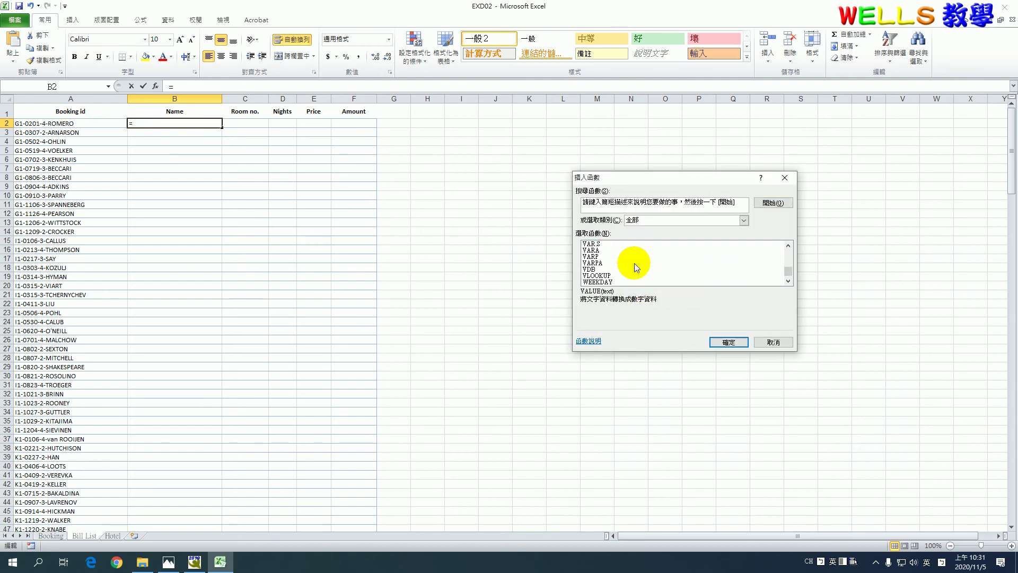
{"action": "double_click", "coordinate": [597, 275]}
Step: Fill the VLOOKUP with A2, Booking, column 8 and 0 to return the first name
{"action": "left_click", "coordinate": [78, 124]}
{"action": "left_click", "coordinate": [623, 225]}
{"action": "key", "text": "F3"}
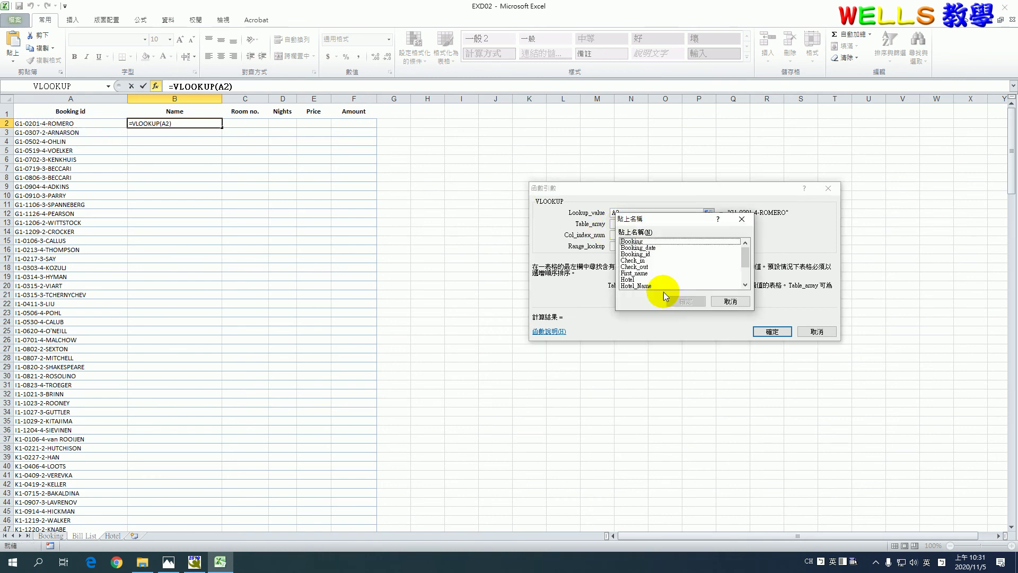
{"action": "left_click", "coordinate": [643, 255]}
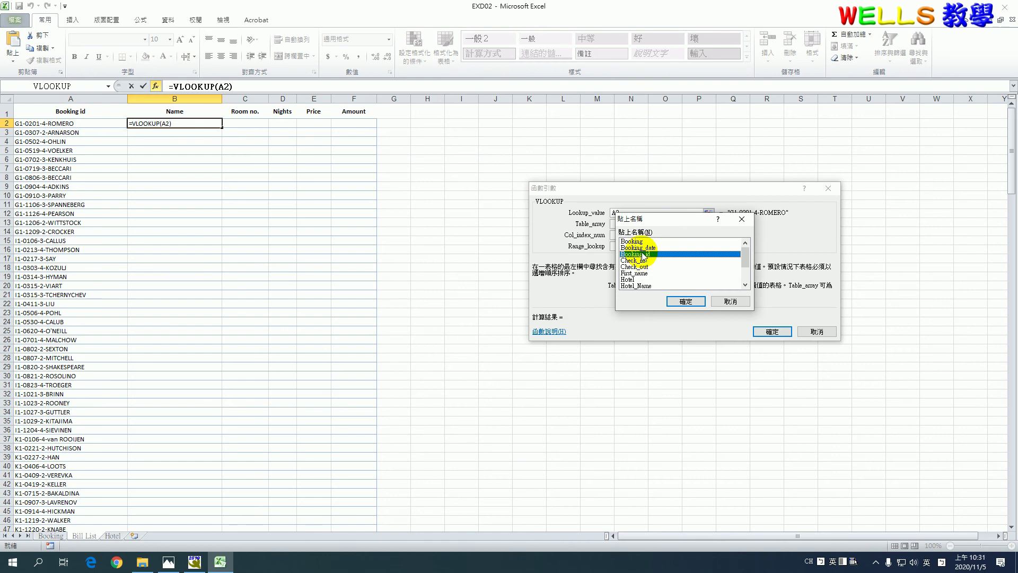
{"action": "left_click", "coordinate": [632, 241]}
{"action": "double_click", "coordinate": [632, 241]}
{"action": "left_click", "coordinate": [648, 234]}
{"action": "left_click", "coordinate": [644, 224]}
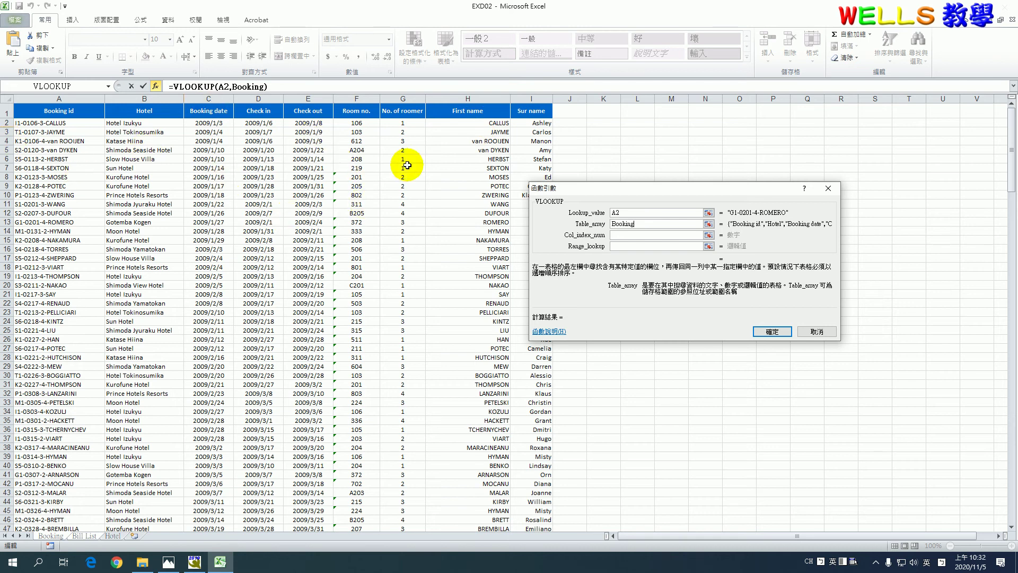
{"action": "left_click", "coordinate": [647, 235]}
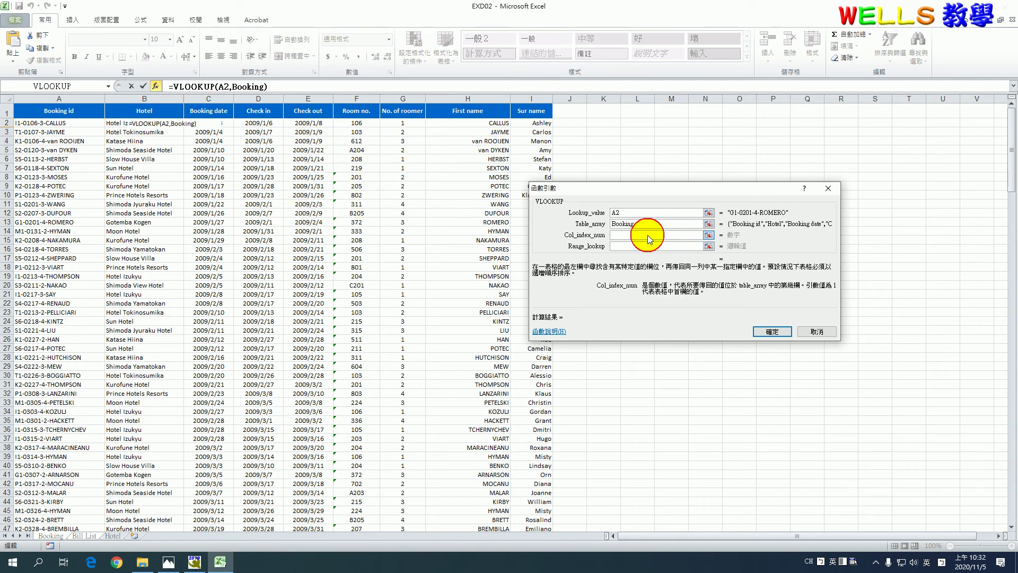
{"action": "type", "text": "8"}
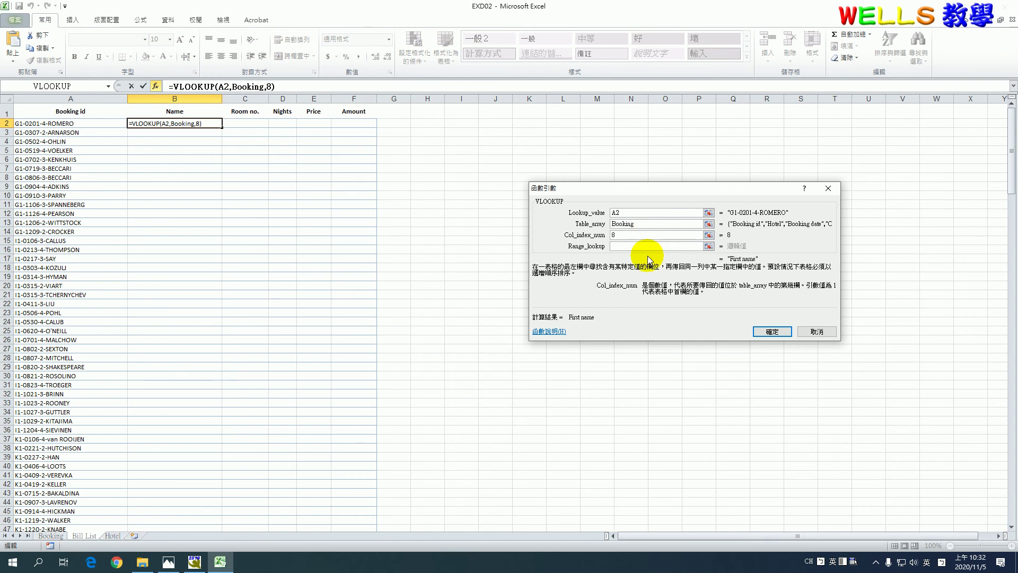
{"action": "left_click", "coordinate": [649, 246]}
{"action": "type", "text": "0"}
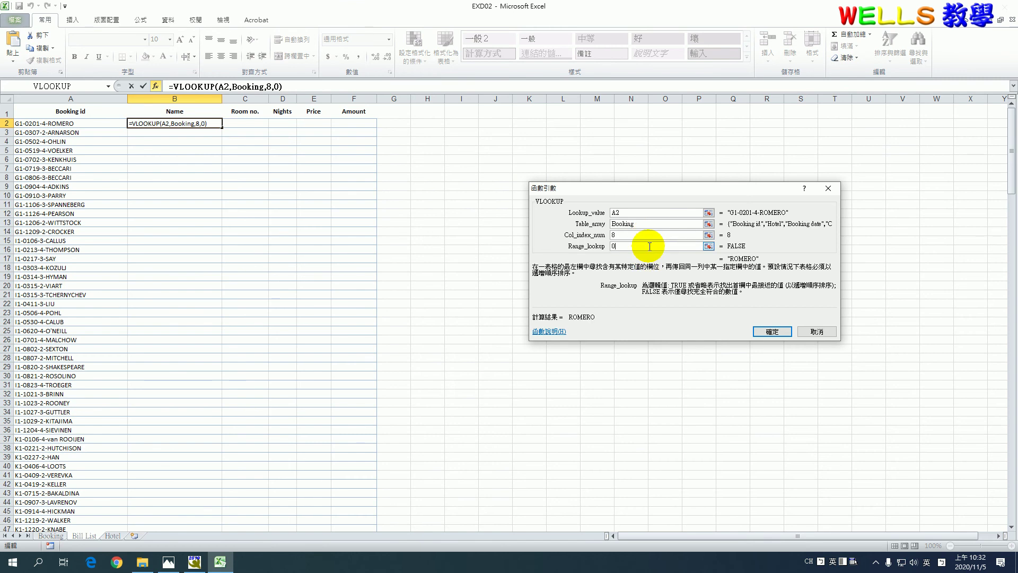
{"action": "left_click", "coordinate": [772, 331]}
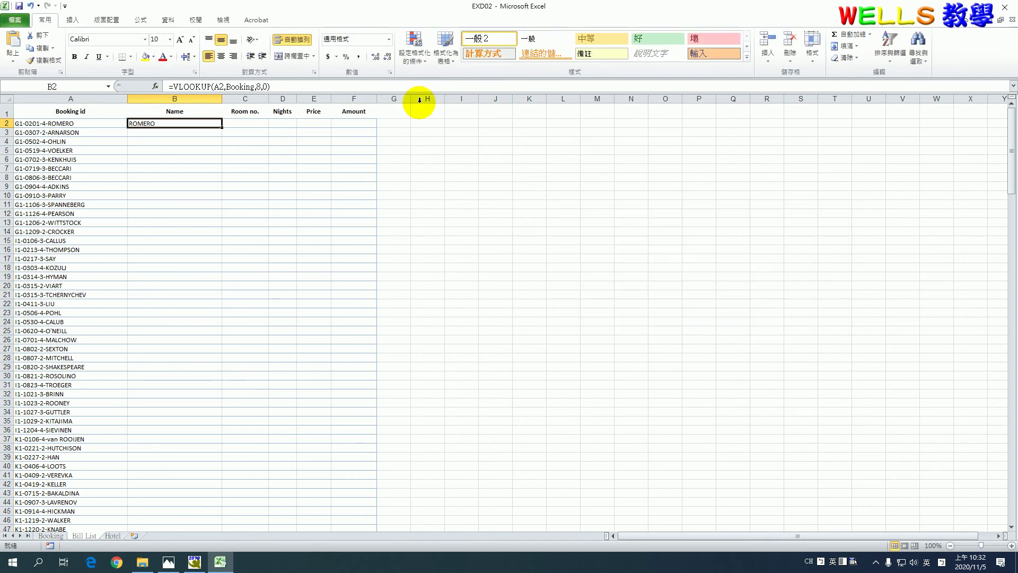
{"action": "left_click", "coordinate": [336, 87]}
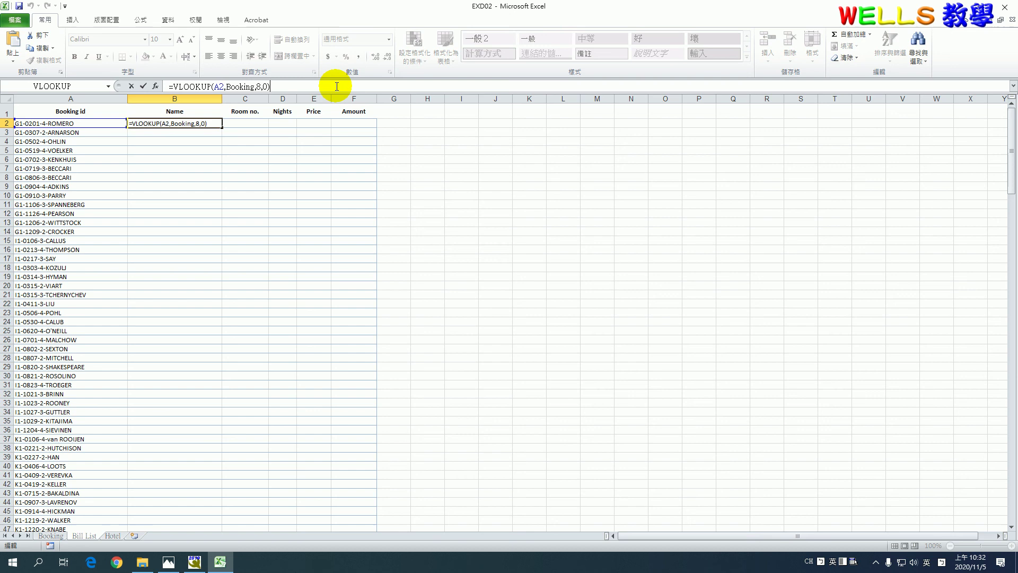
Step: Change the name separator to a space and add a second VLOOKUP on A2 against the Booking range
{"action": "type", "text": "&\"-\"&"}
{"action": "key", "text": "Delete"}
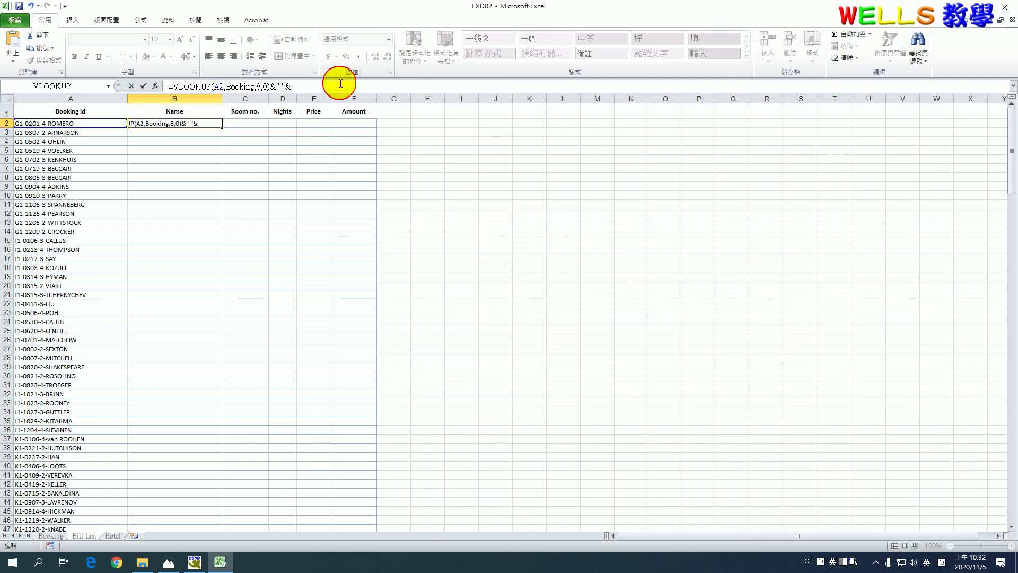
{"action": "left_click", "coordinate": [155, 88]}
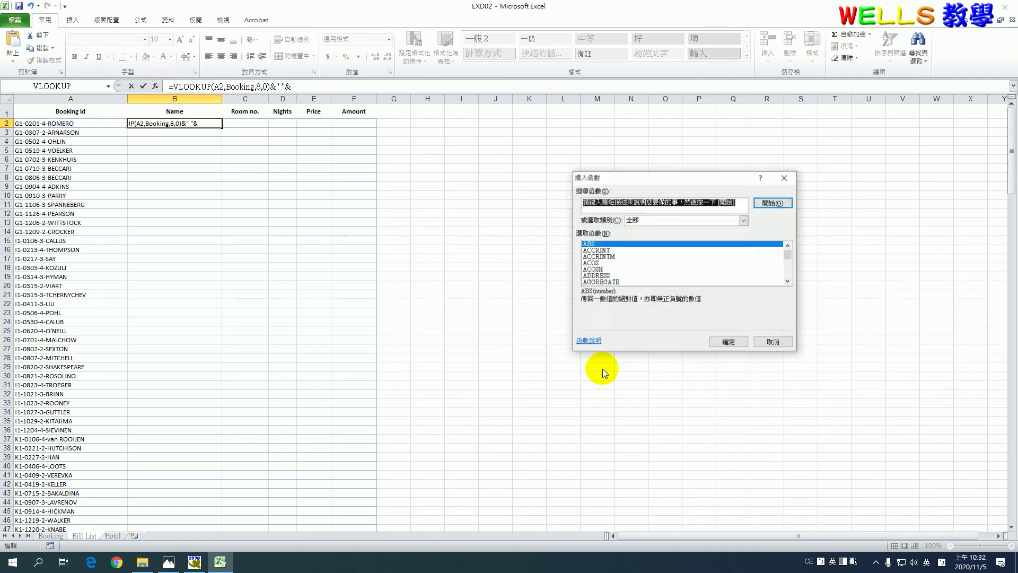
{"action": "left_click", "coordinate": [603, 266]}
{"action": "key", "text": "v"}
{"action": "scroll", "coordinate": [604, 267], "scroll_direction": "down", "scroll_amount": 1}
{"action": "scroll", "coordinate": [603, 267], "scroll_direction": "down", "scroll_amount": 2}
{"action": "scroll", "coordinate": [603, 270], "scroll_direction": "down", "scroll_amount": 1}
{"action": "double_click", "coordinate": [596, 257]}
{"action": "left_click", "coordinate": [98, 123]}
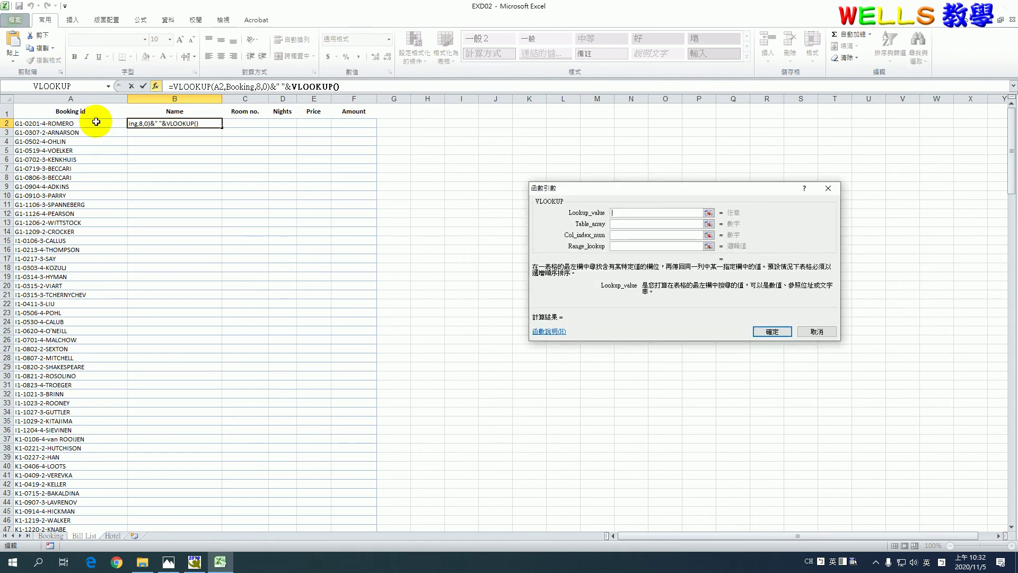
{"action": "left_click", "coordinate": [631, 223]}
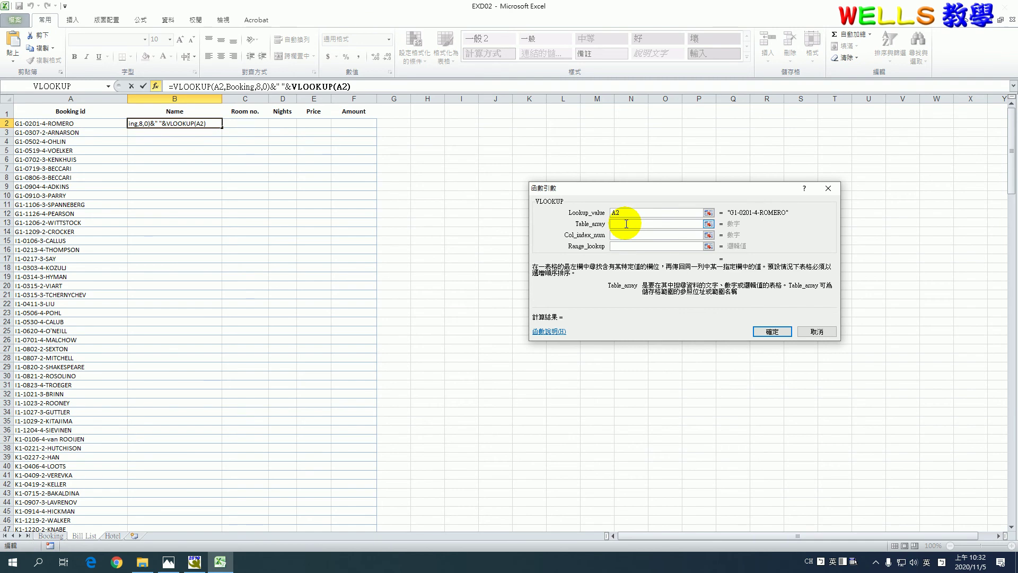
{"action": "key", "text": "F3"}
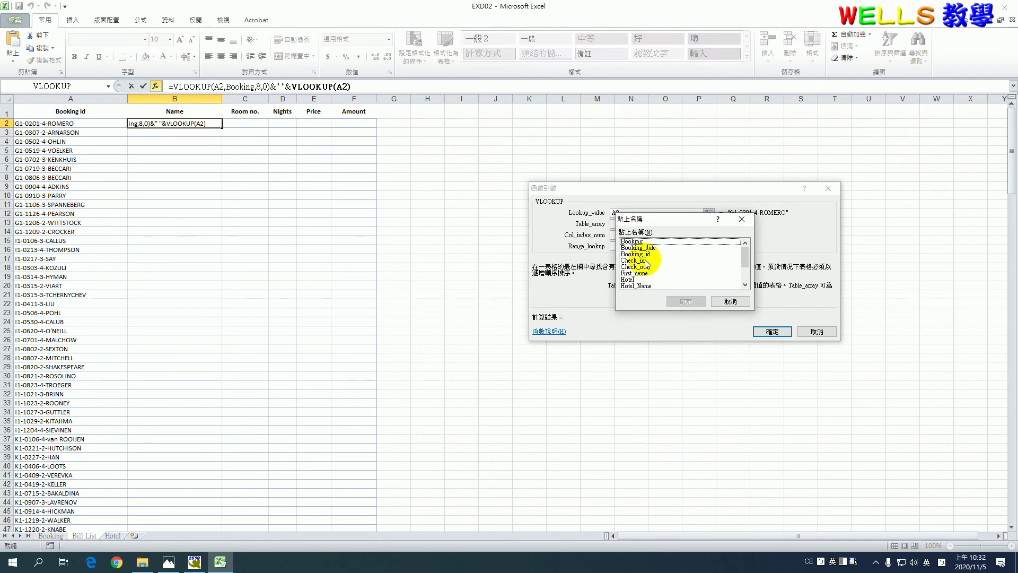
{"action": "double_click", "coordinate": [648, 241]}
Step: Finish that lookup with column 9 and exact match 0, then fill the full-name formula down column B
{"action": "left_click", "coordinate": [652, 236]}
{"action": "left_click", "coordinate": [653, 225]}
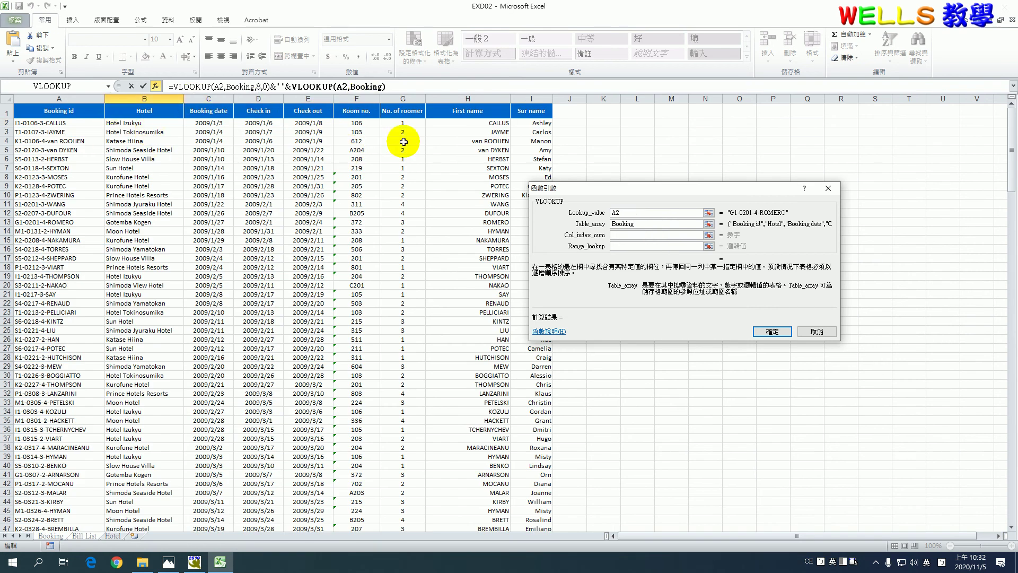
{"action": "left_click", "coordinate": [655, 234]}
{"action": "type", "text": "9"}
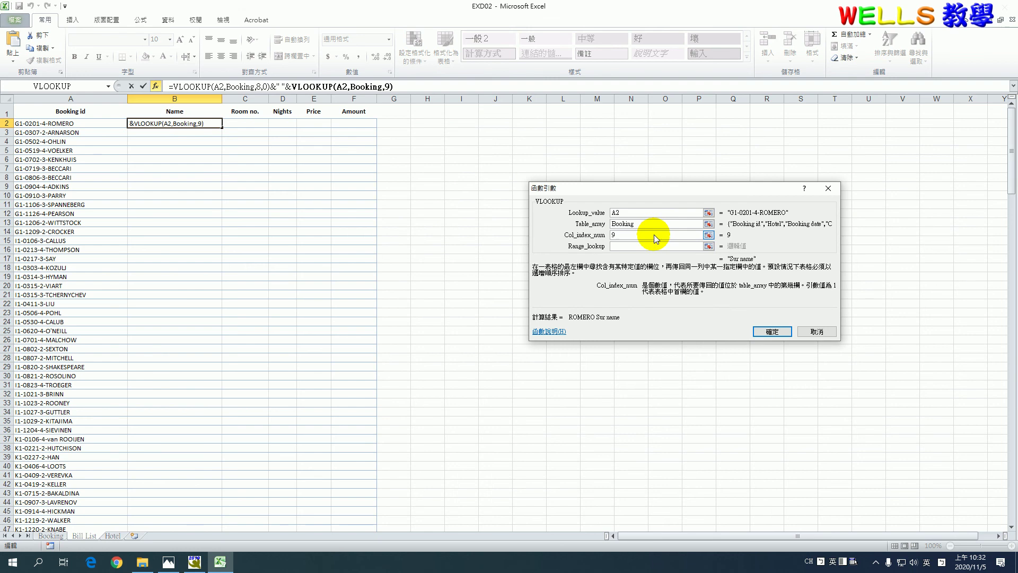
{"action": "left_click", "coordinate": [648, 245]}
{"action": "type", "text": "0"}
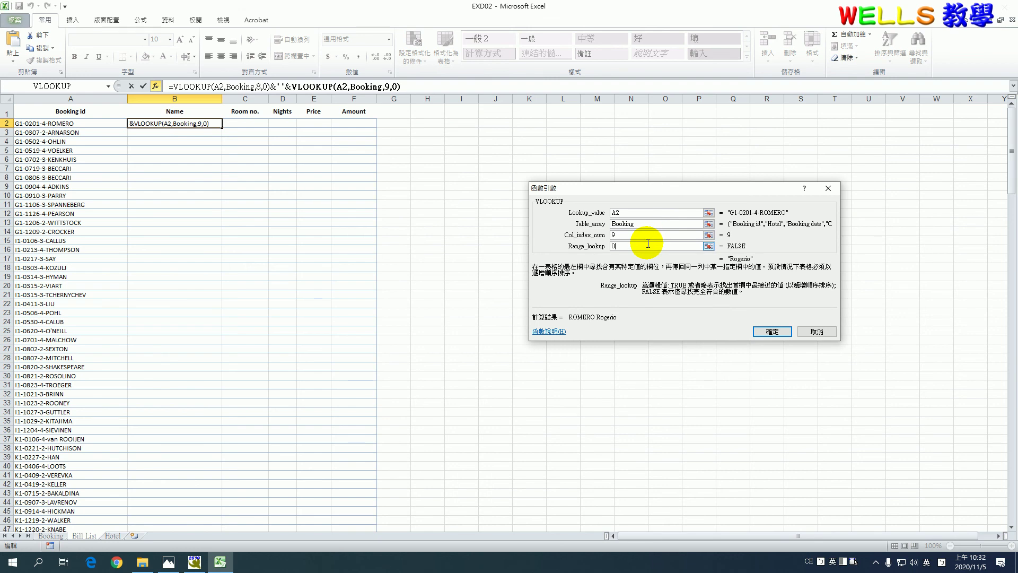
{"action": "left_click", "coordinate": [771, 331]}
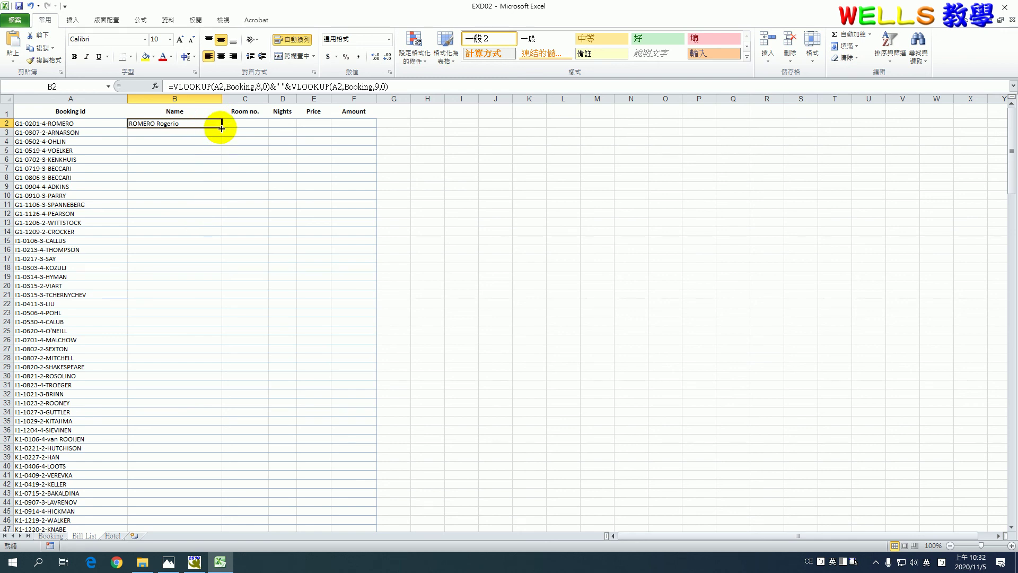
{"action": "double_click", "coordinate": [221, 128]}
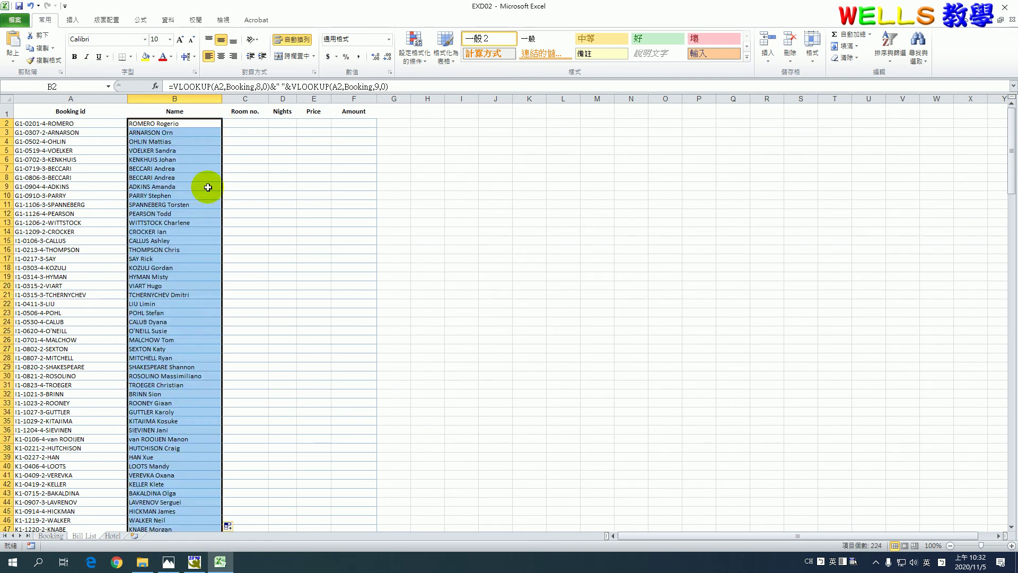
{"action": "left_click", "coordinate": [187, 231]}
Step: Review the filled list, then show the Room no., Nights and Price items in the instructions image
{"action": "scroll", "coordinate": [189, 280], "scroll_direction": "down", "scroll_amount": 6}
{"action": "scroll", "coordinate": [188, 281], "scroll_direction": "down", "scroll_amount": 6}
{"action": "scroll", "coordinate": [188, 280], "scroll_direction": "down", "scroll_amount": 20}
{"action": "scroll", "coordinate": [188, 281], "scroll_direction": "down", "scroll_amount": 7}
{"action": "scroll", "coordinate": [187, 280], "scroll_direction": "down", "scroll_amount": 7}
{"action": "scroll", "coordinate": [188, 281], "scroll_direction": "up", "scroll_amount": 18}
{"action": "scroll", "coordinate": [188, 280], "scroll_direction": "up", "scroll_amount": 12}
{"action": "scroll", "coordinate": [188, 281], "scroll_direction": "up", "scroll_amount": 12}
{"action": "scroll", "coordinate": [188, 280], "scroll_direction": "up", "scroll_amount": 11}
{"action": "scroll", "coordinate": [187, 281], "scroll_direction": "up", "scroll_amount": 3}
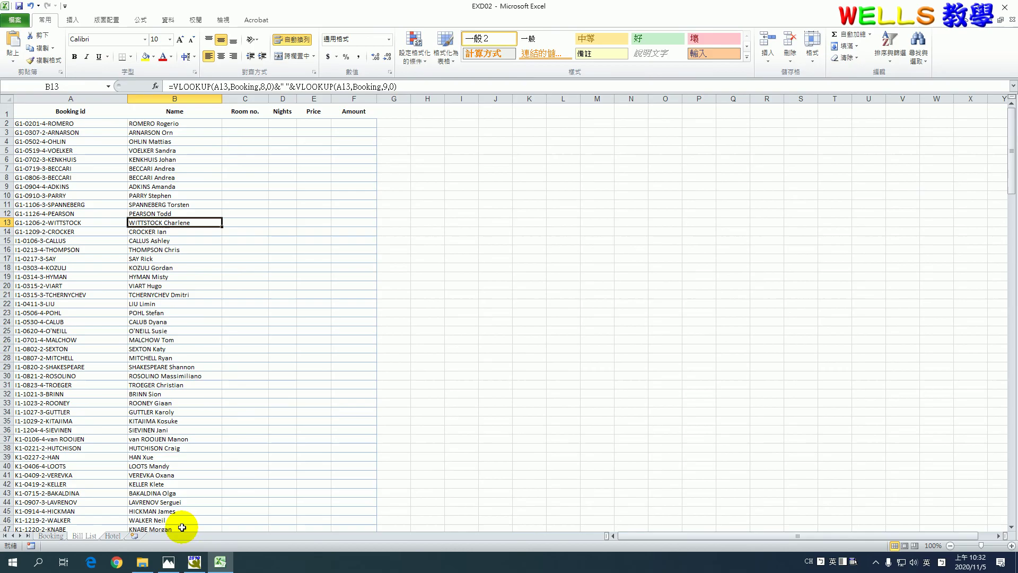
{"action": "left_click", "coordinate": [169, 561]}
{"action": "left_click_drag", "start_coordinate": [348, 393], "coordinate": [285, 223]}
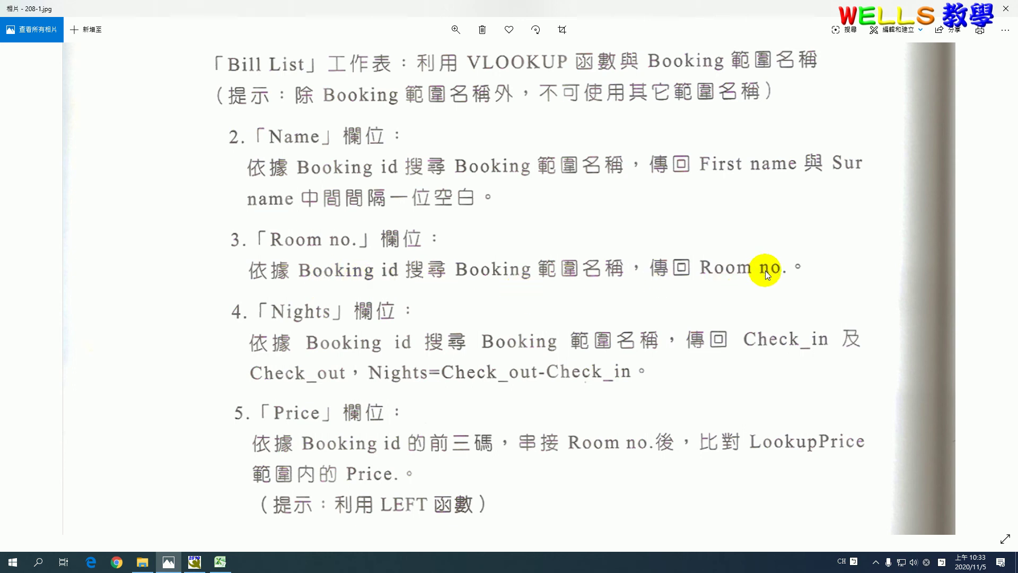
Step: In C2, start a VLOOKUP using Booking id A2 and the Booking range
{"action": "left_click", "coordinate": [220, 561]}
{"action": "left_click", "coordinate": [253, 121]}
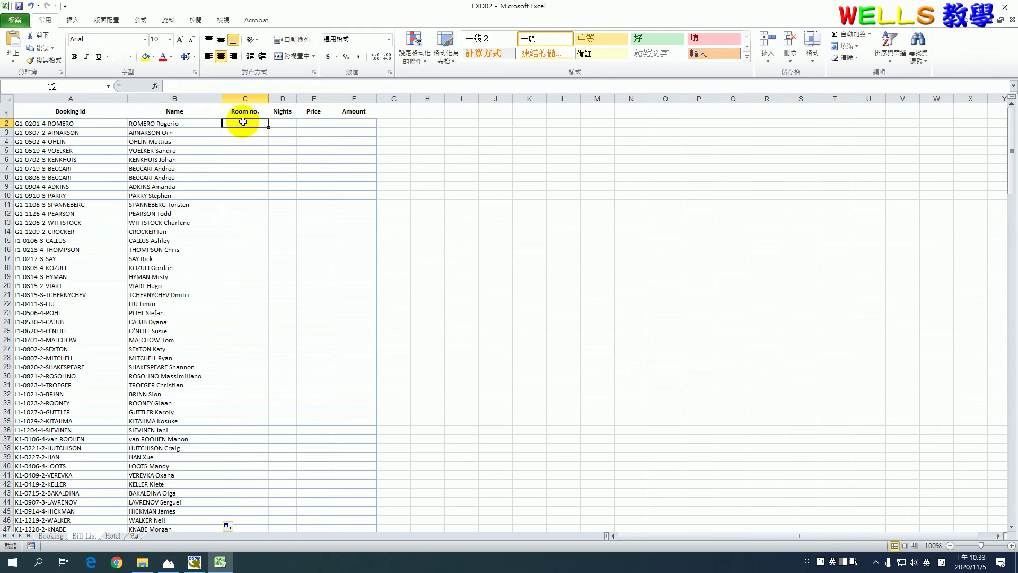
{"action": "left_click", "coordinate": [156, 86]}
{"action": "left_click", "coordinate": [615, 260]}
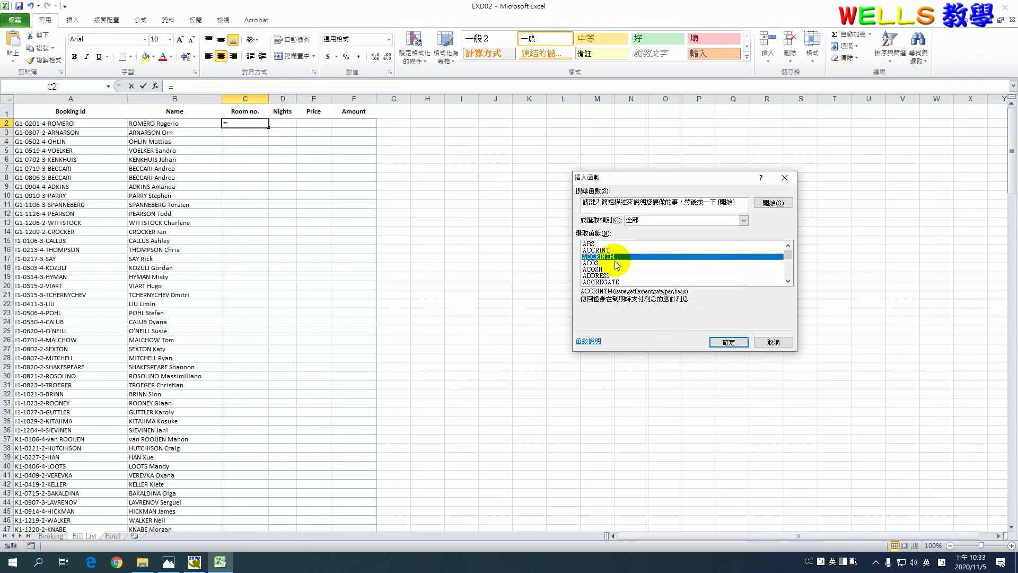
{"action": "key", "text": "v"}
{"action": "scroll", "coordinate": [619, 275], "scroll_direction": "down", "scroll_amount": 1}
{"action": "double_click", "coordinate": [610, 276]}
{"action": "left_click", "coordinate": [98, 122]}
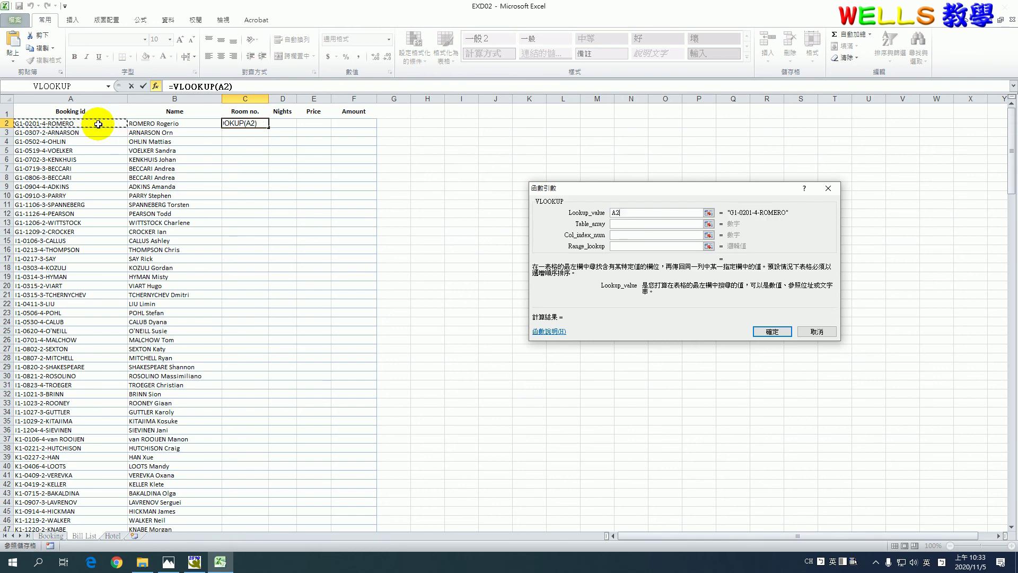
{"action": "left_click", "coordinate": [656, 224]}
{"action": "key", "text": "F3"}
{"action": "double_click", "coordinate": [657, 236]}
Step: Complete it as =VLOOKUP(A2,Booking,6,0) and fill the room numbers down column C
{"action": "left_click", "coordinate": [656, 235]}
{"action": "left_click", "coordinate": [654, 224]}
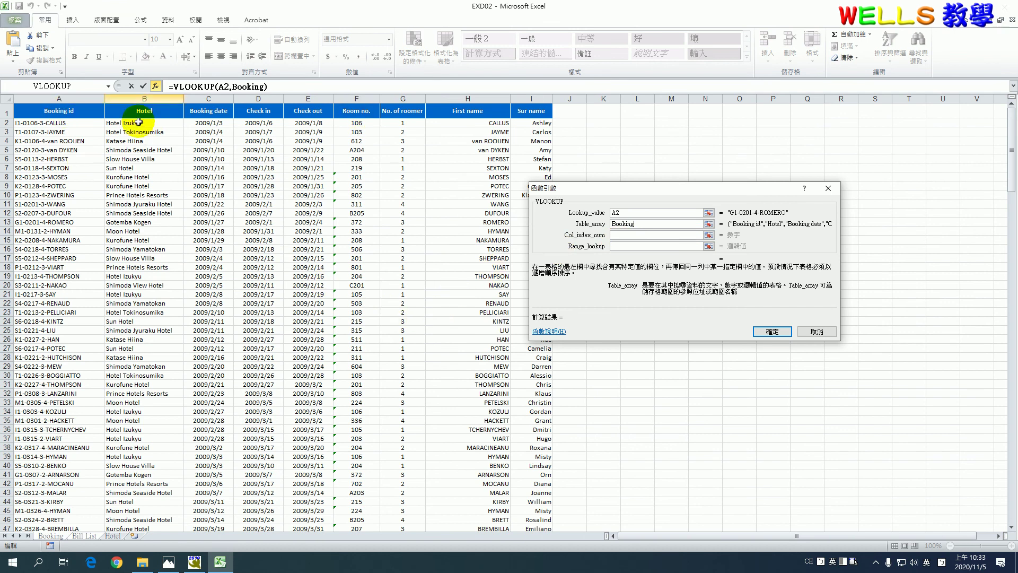
{"action": "left_click", "coordinate": [651, 236]}
{"action": "type", "text": "6"}
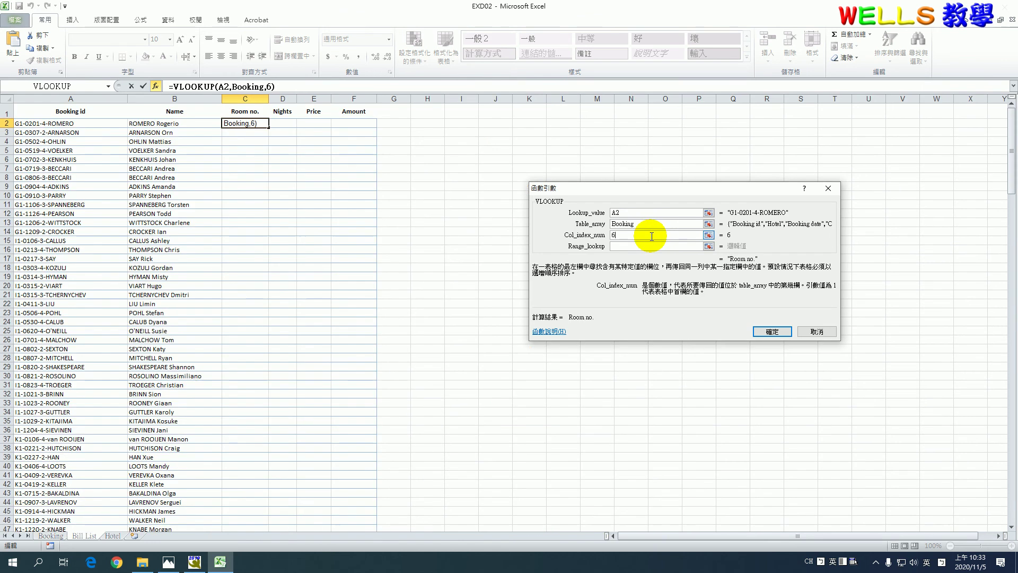
{"action": "key", "text": "Tab"}
{"action": "type", "text": "0"}
{"action": "key", "text": "Return"}
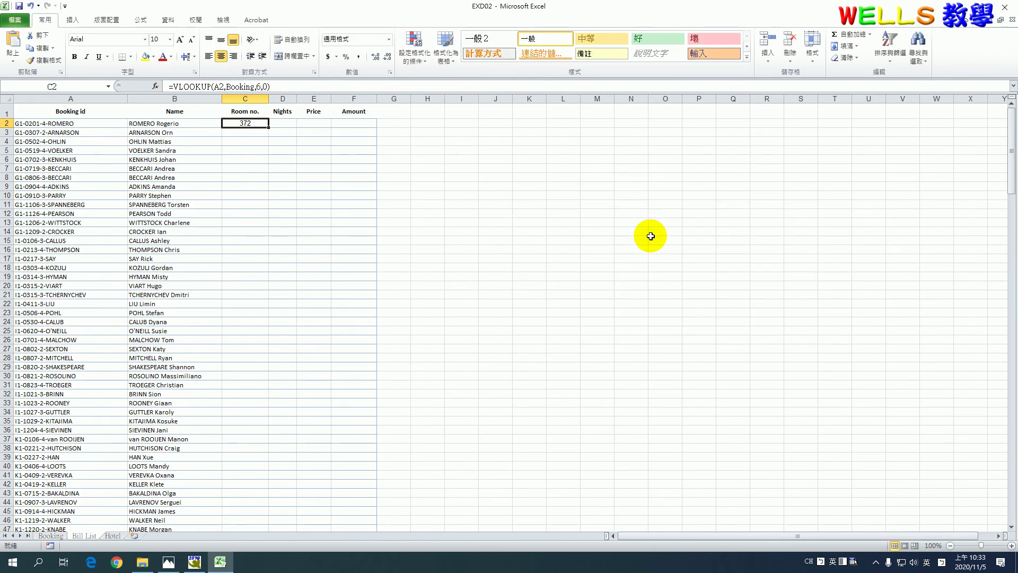
{"action": "double_click", "coordinate": [270, 127]}
{"action": "left_click", "coordinate": [278, 124]}
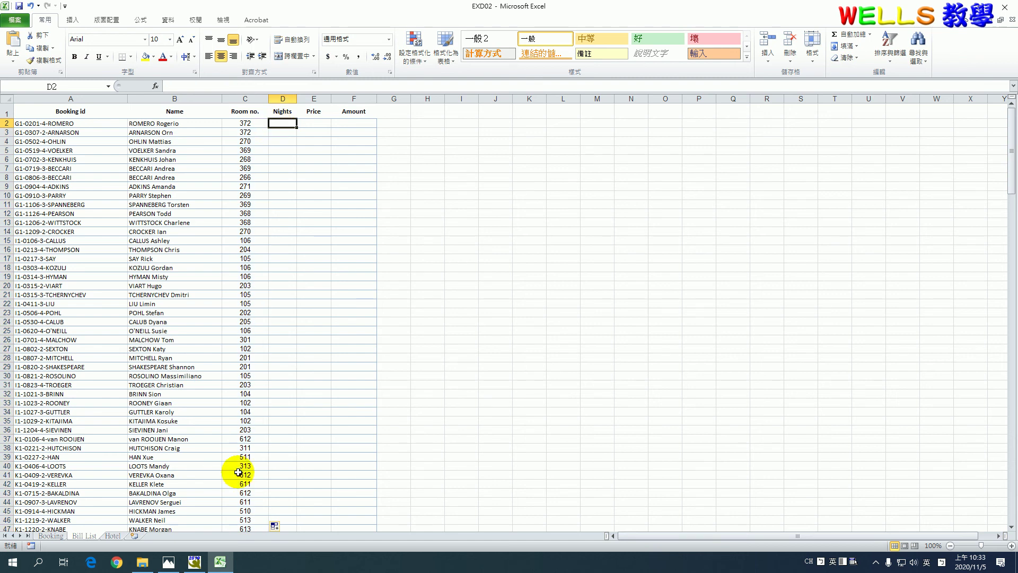
{"action": "left_click", "coordinate": [168, 562]}
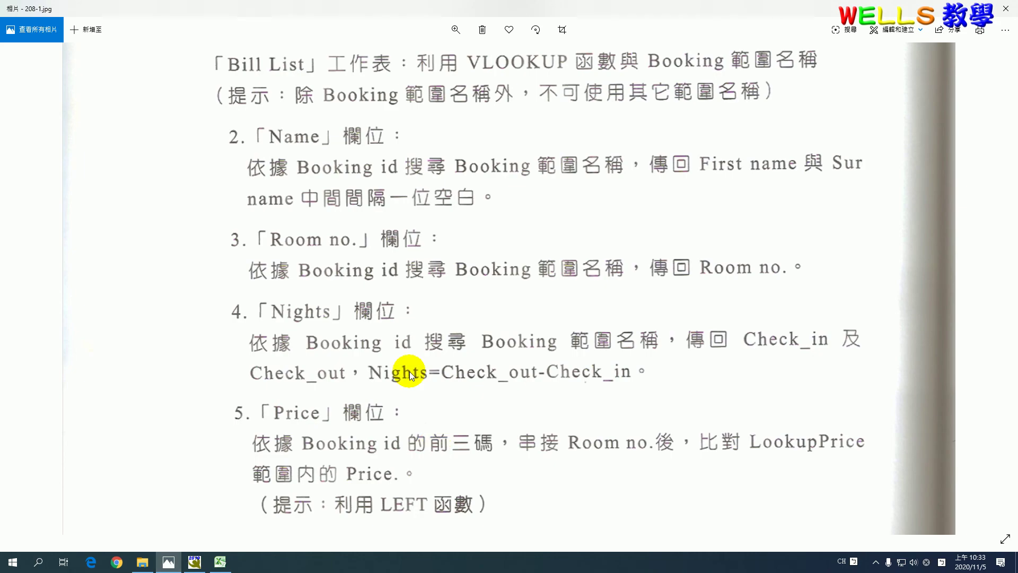
{"action": "scroll", "coordinate": [361, 330], "scroll_direction": "down", "scroll_amount": 1}
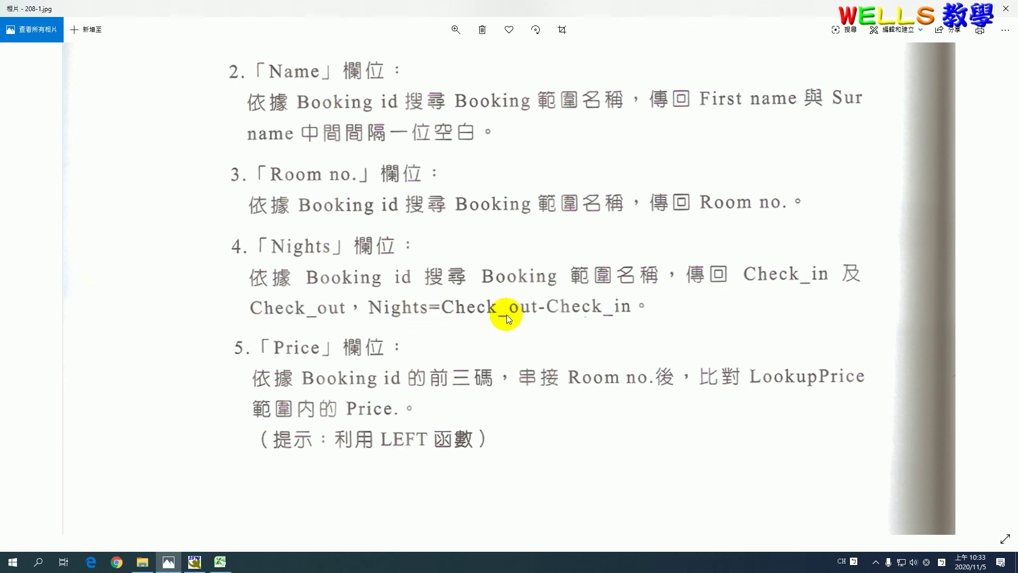
{"action": "left_click", "coordinate": [220, 561]}
{"action": "left_click", "coordinate": [154, 86]}
Step: In D2, start a VLOOKUP on Booking id A2 against the Booking range
{"action": "left_click", "coordinate": [603, 266]}
{"action": "key", "text": "v"}
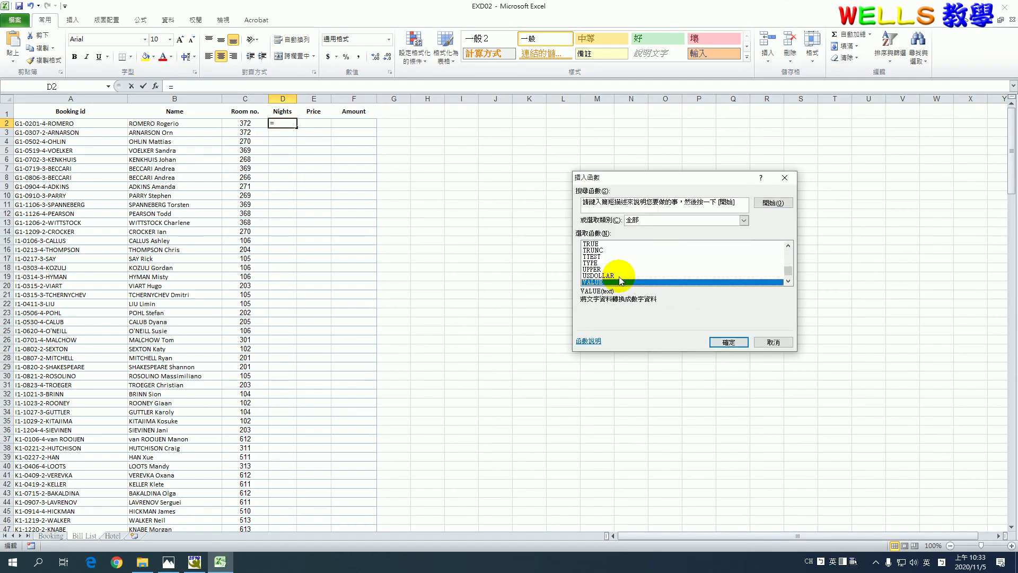
{"action": "scroll", "coordinate": [621, 272], "scroll_direction": "down", "scroll_amount": 1}
{"action": "double_click", "coordinate": [597, 276]}
{"action": "left_click", "coordinate": [106, 122]}
{"action": "left_click", "coordinate": [626, 222]}
{"action": "key", "text": "F3"}
{"action": "left_click", "coordinate": [663, 235]}
{"action": "key", "text": "Return"}
Step: Set column 5 with exact match 0 to return the check-out date
{"action": "key", "text": "ctrl+Page_Up"}
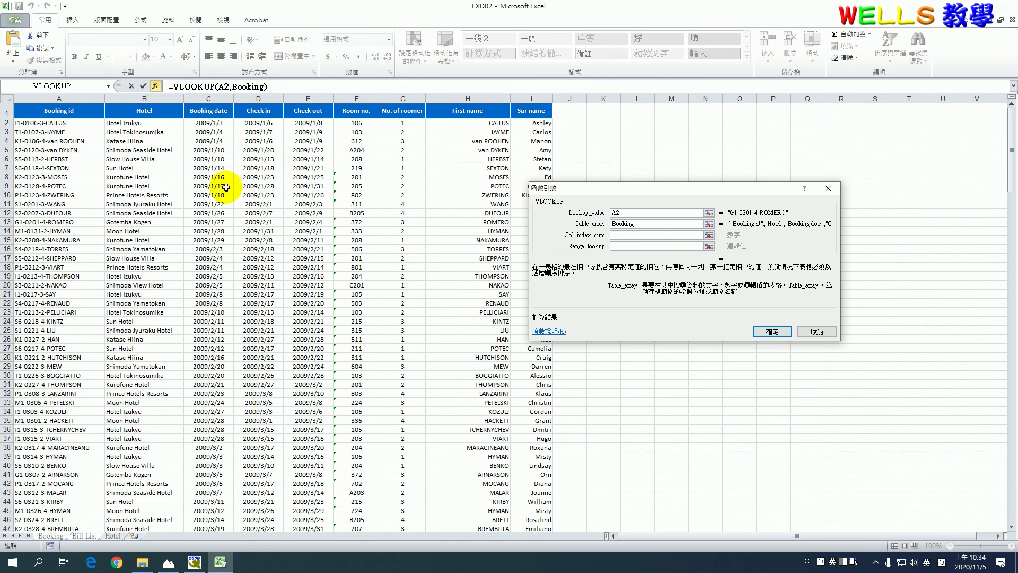
{"action": "left_click", "coordinate": [642, 235]}
{"action": "type", "text": "5"}
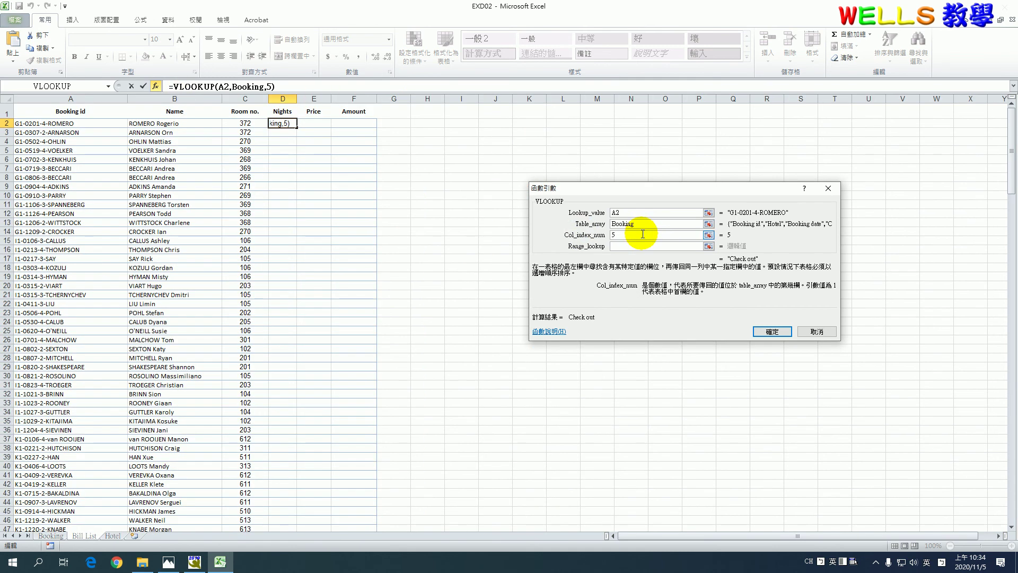
{"action": "left_click", "coordinate": [637, 245]}
{"action": "type", "text": "0"}
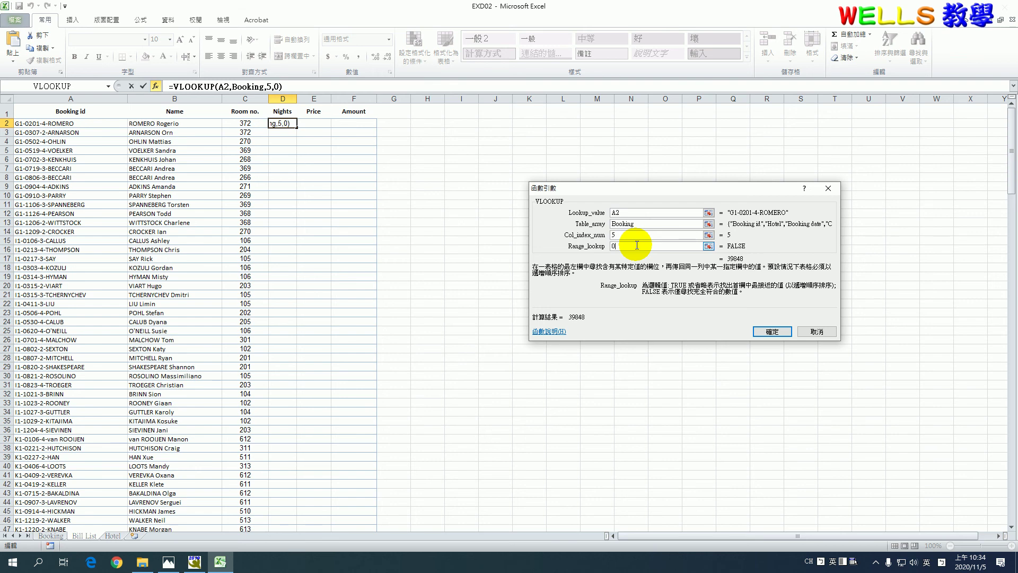
{"action": "key", "text": "Return"}
Step: Append a minus and a second VLOOKUP on A2 against the Booking range
{"action": "left_click", "coordinate": [434, 87]}
{"action": "type", "text": "-"}
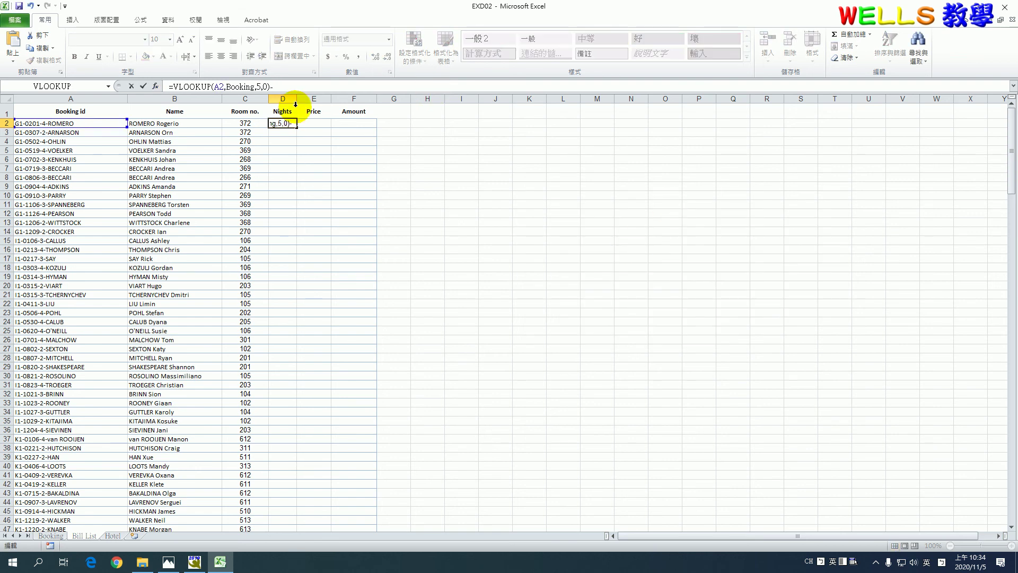
{"action": "left_click", "coordinate": [155, 85]}
{"action": "left_click", "coordinate": [648, 261]}
{"action": "key", "text": "v"}
{"action": "scroll", "coordinate": [651, 259], "scroll_direction": "down", "scroll_amount": 2}
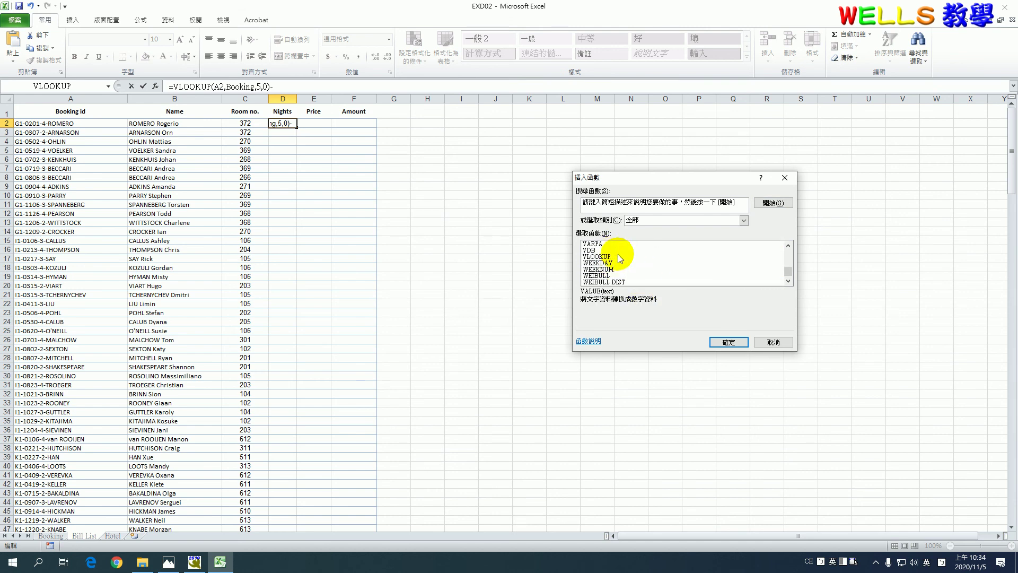
{"action": "double_click", "coordinate": [605, 256]}
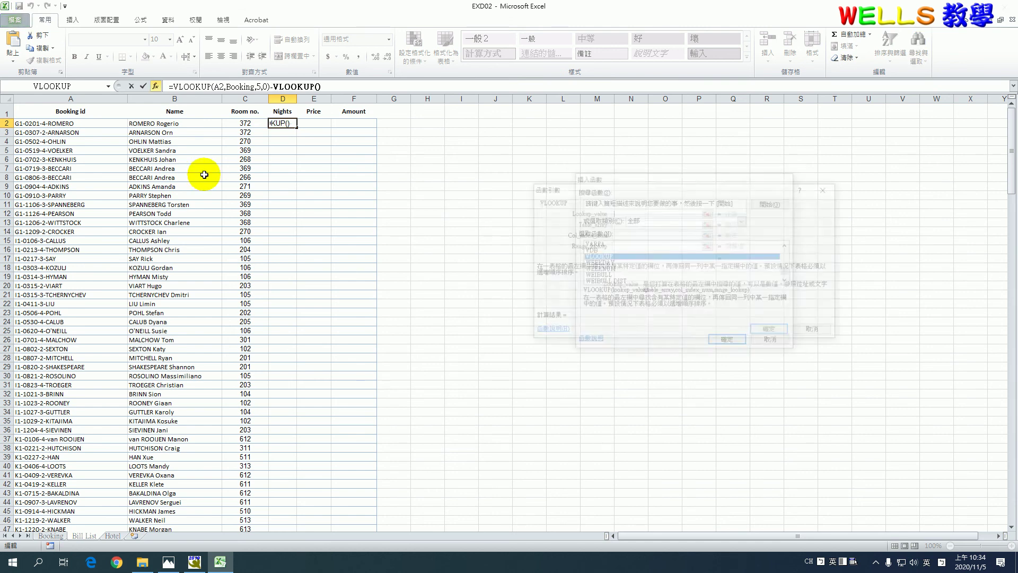
{"action": "left_click", "coordinate": [99, 124]}
{"action": "left_click", "coordinate": [637, 222]}
{"action": "key", "text": "F3"}
{"action": "left_click", "coordinate": [656, 242]}
{"action": "double_click", "coordinate": [656, 242]}
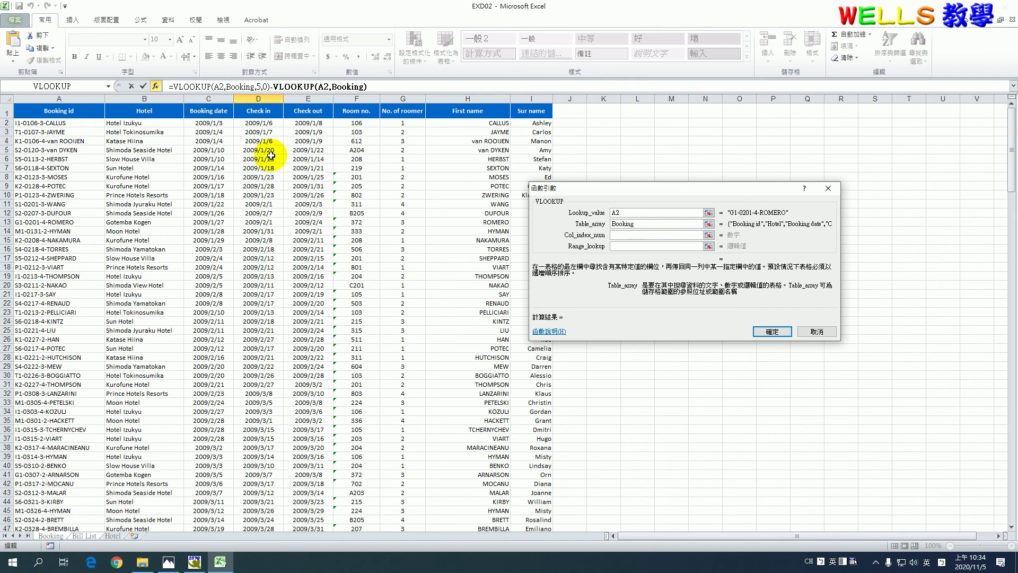
Step: Use column 4 with exact match 0 for check-in, then fill the Nights formula down column D
{"action": "left_click", "coordinate": [627, 234]}
{"action": "type", "text": "4"}
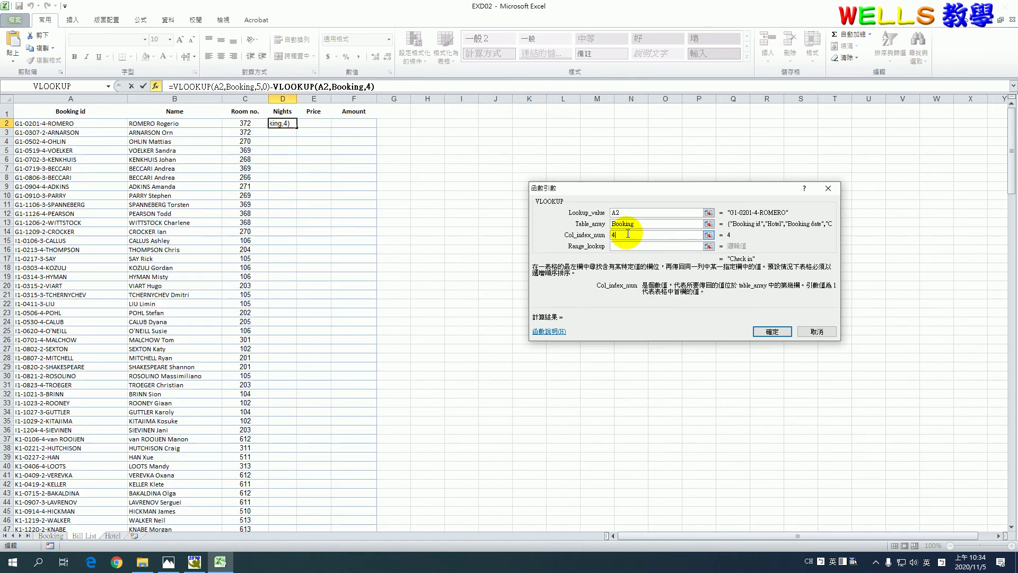
{"action": "left_click", "coordinate": [626, 247]}
{"action": "type", "text": "0"}
{"action": "key", "text": "Return"}
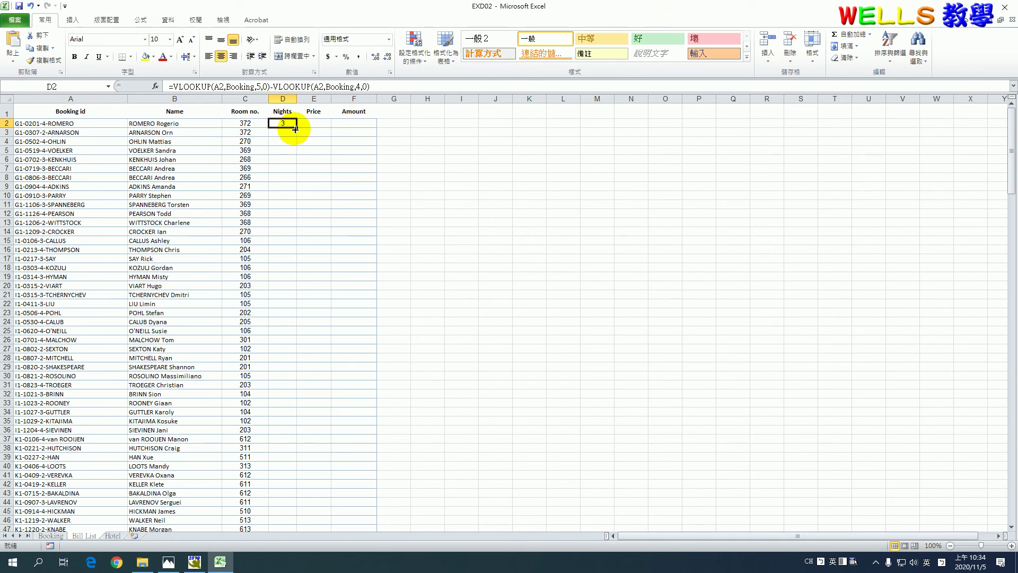
{"action": "double_click", "coordinate": [295, 127]}
{"action": "left_click", "coordinate": [313, 159]}
{"action": "left_click", "coordinate": [324, 128]}
Step: Review the Price rule in the instructions image, then return to Excel and list the named ranges
{"action": "left_click", "coordinate": [171, 562]}
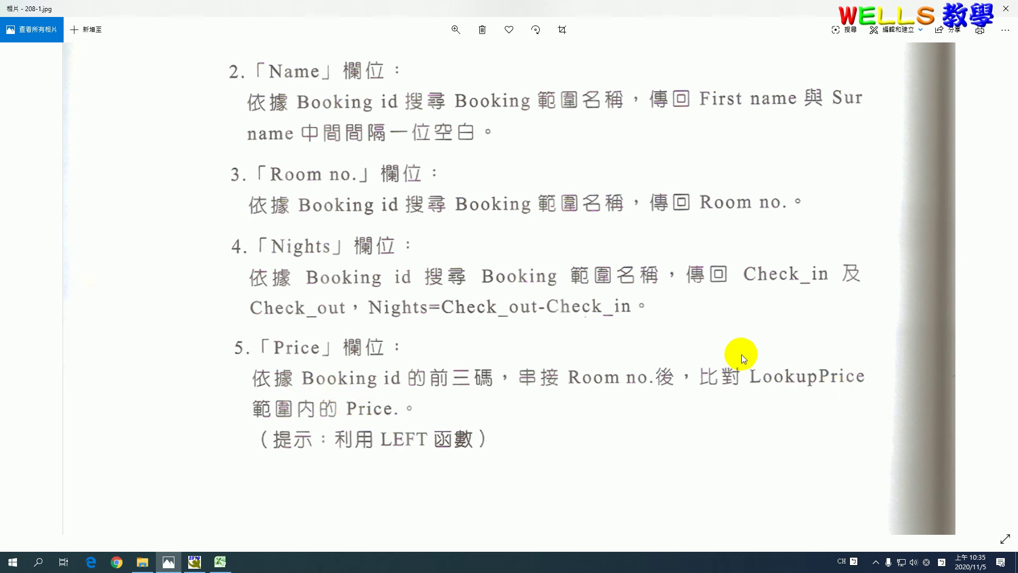
{"action": "left_click", "coordinate": [219, 561]}
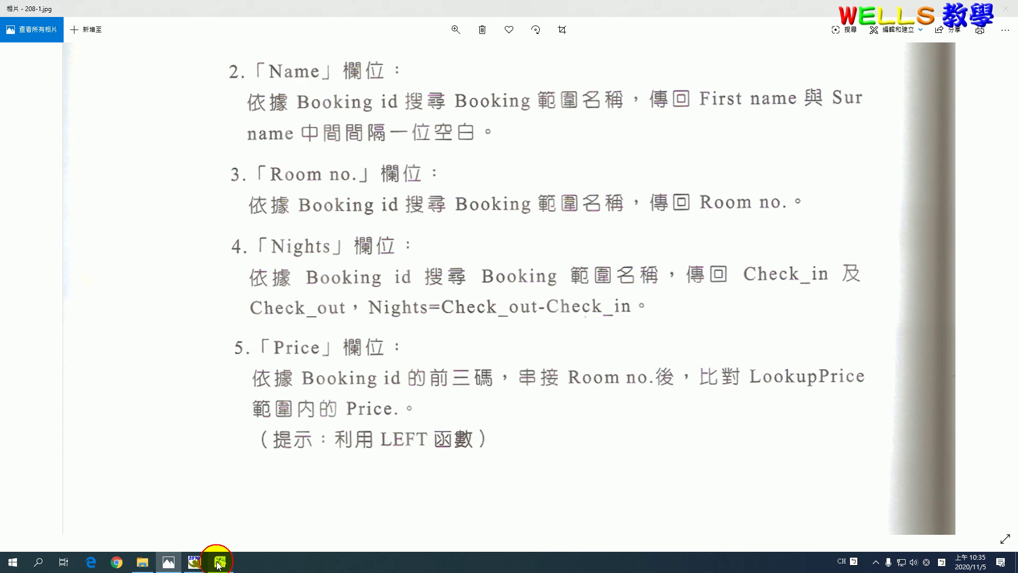
{"action": "left_click", "coordinate": [109, 86]}
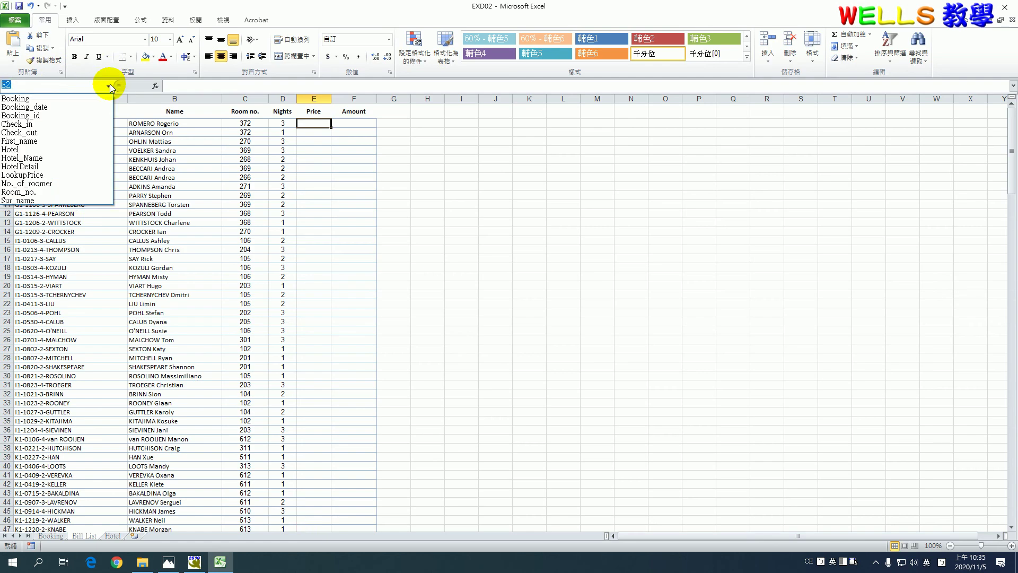
Step: Inspect the LookupPrice range via the Name Box, then go back to E2 on Bill List
{"action": "left_click", "coordinate": [65, 175]}
{"action": "scroll", "coordinate": [228, 149], "scroll_direction": "up", "scroll_amount": 1}
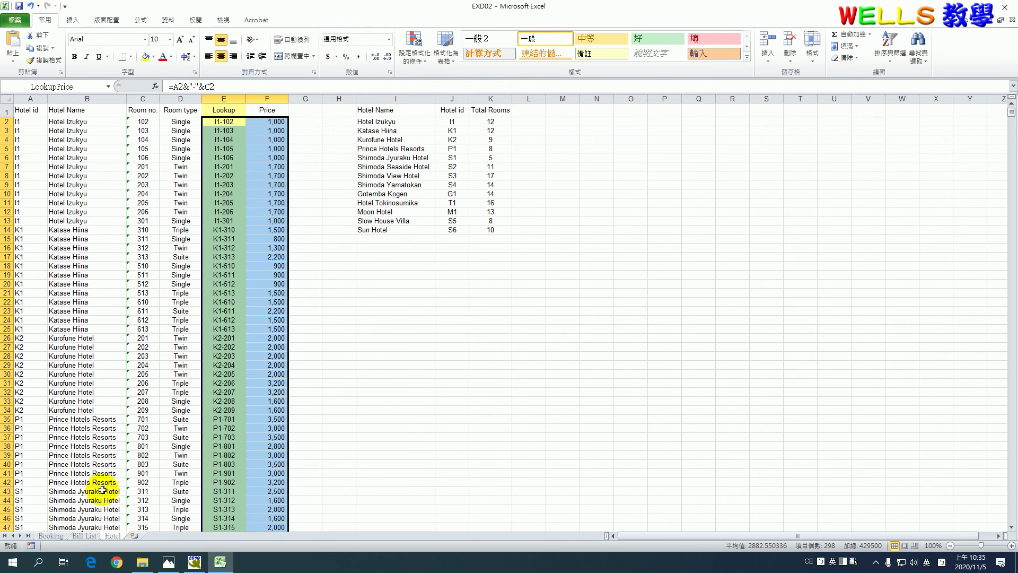
{"action": "left_click", "coordinate": [85, 535]}
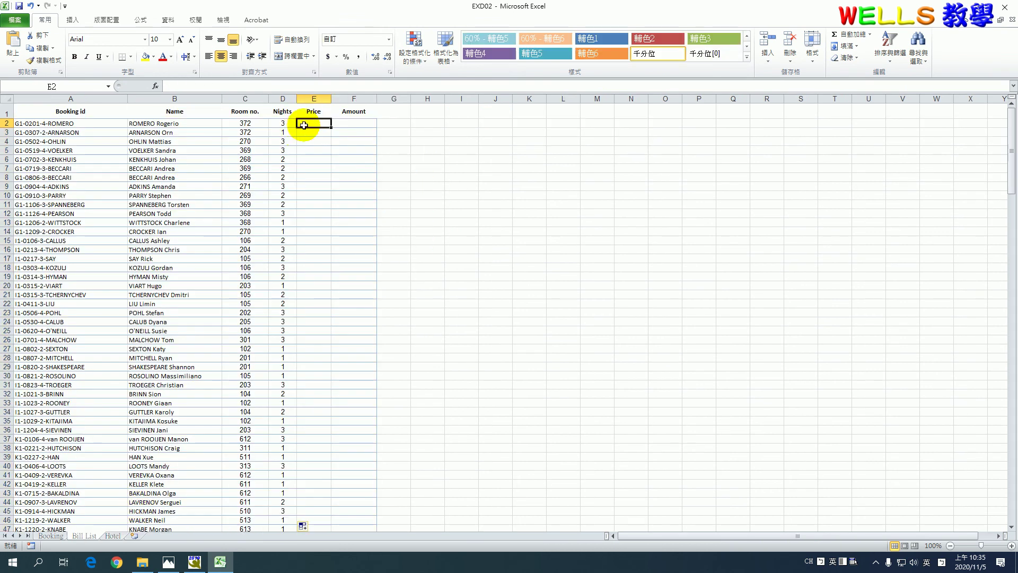
Step: Insert a VLOOKUP into E2 for the price, rechecking the Price instructions
{"action": "left_click", "coordinate": [156, 85]}
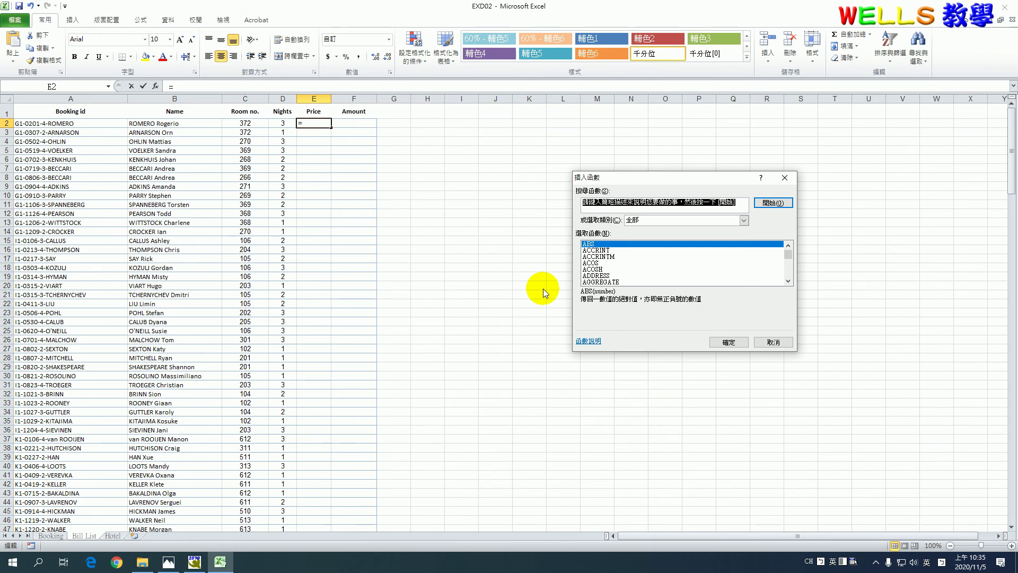
{"action": "left_click", "coordinate": [617, 264]}
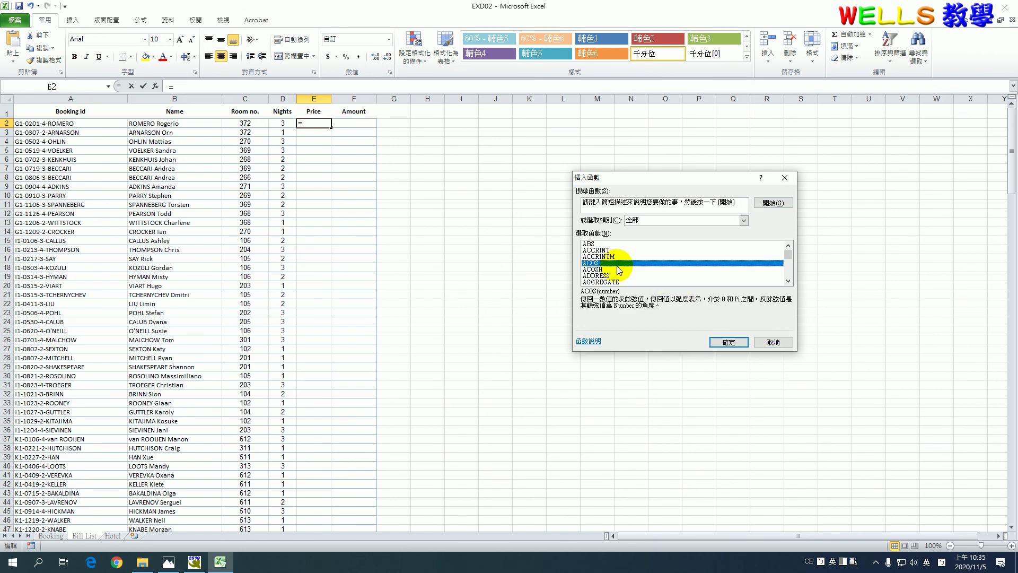
{"action": "key", "text": "v"}
{"action": "scroll", "coordinate": [616, 265], "scroll_direction": "down", "scroll_amount": 1}
{"action": "scroll", "coordinate": [616, 266], "scroll_direction": "down", "scroll_amount": 2}
{"action": "double_click", "coordinate": [610, 275]}
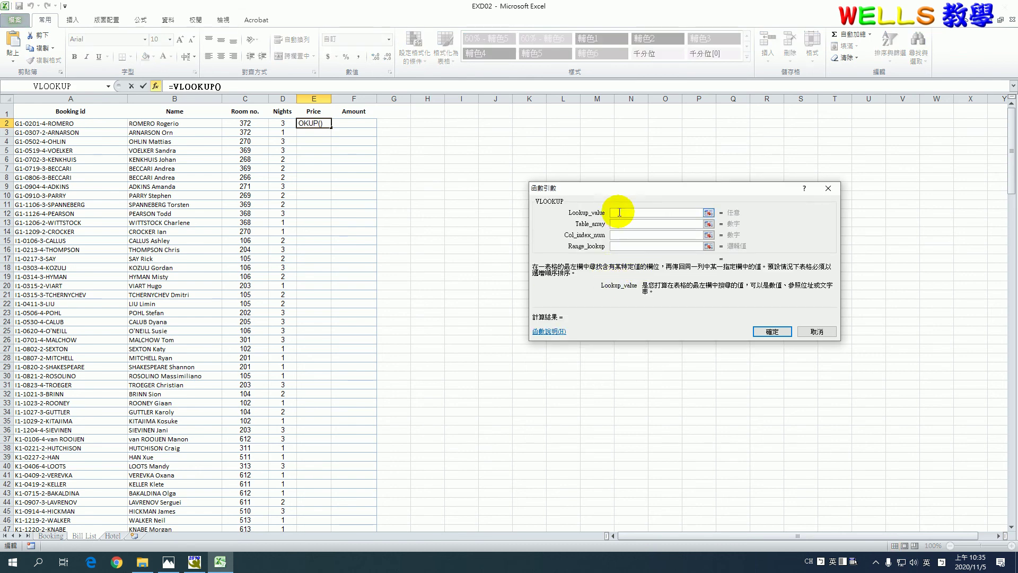
{"action": "left_click", "coordinate": [168, 562]}
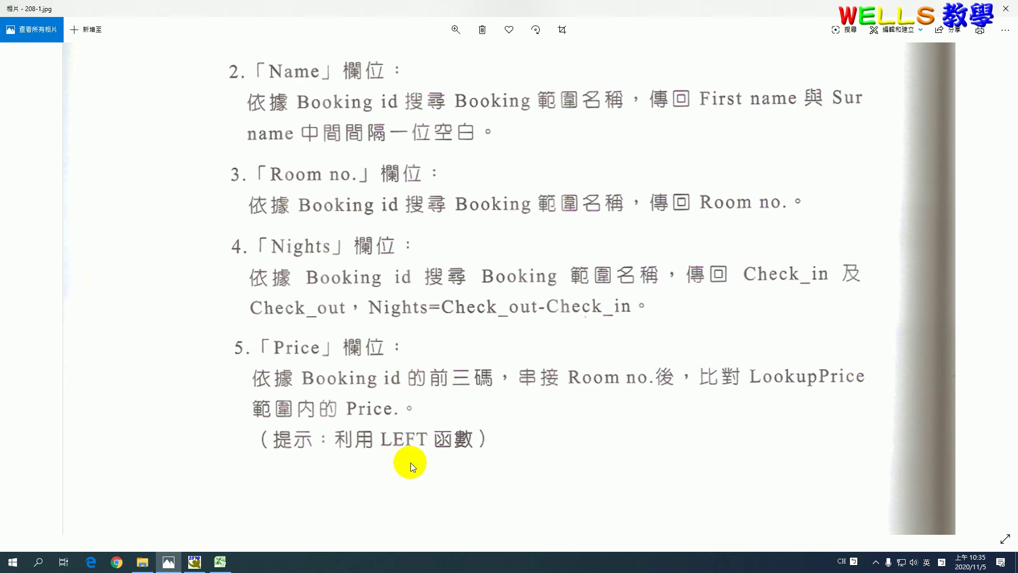
{"action": "left_click", "coordinate": [219, 562]}
{"action": "left_click", "coordinate": [108, 86]}
Step: Start the lookup value as LEFT(A2,3)& using a nested LEFT function
{"action": "left_click", "coordinate": [112, 197]}
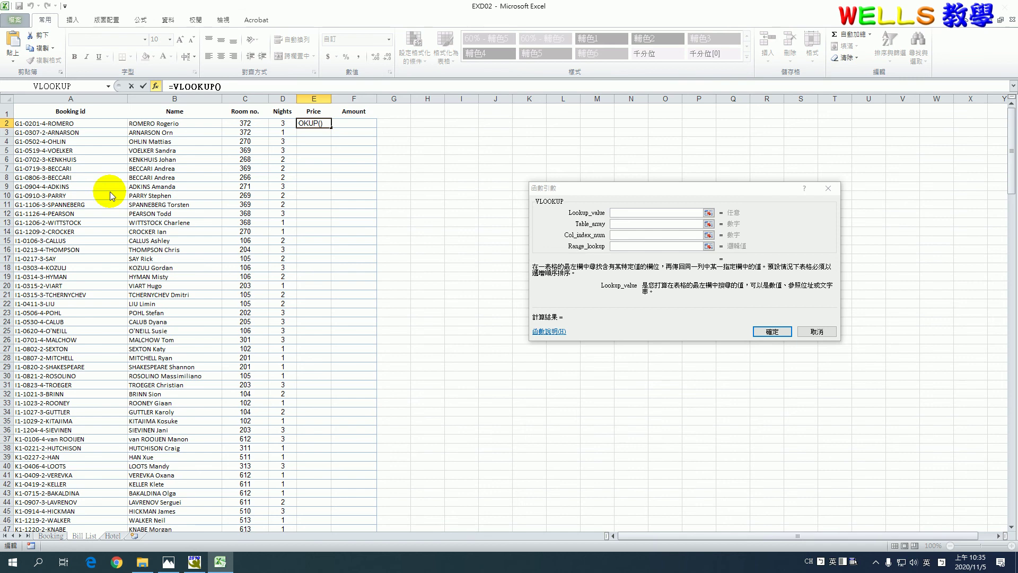
{"action": "left_click", "coordinate": [614, 277]}
{"action": "key", "text": "l"}
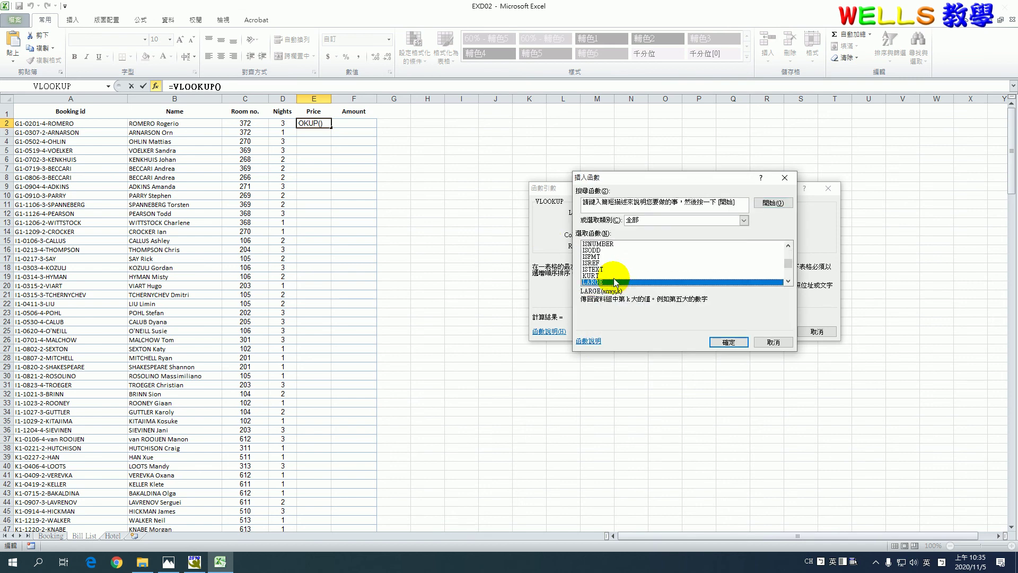
{"action": "double_click", "coordinate": [589, 257]}
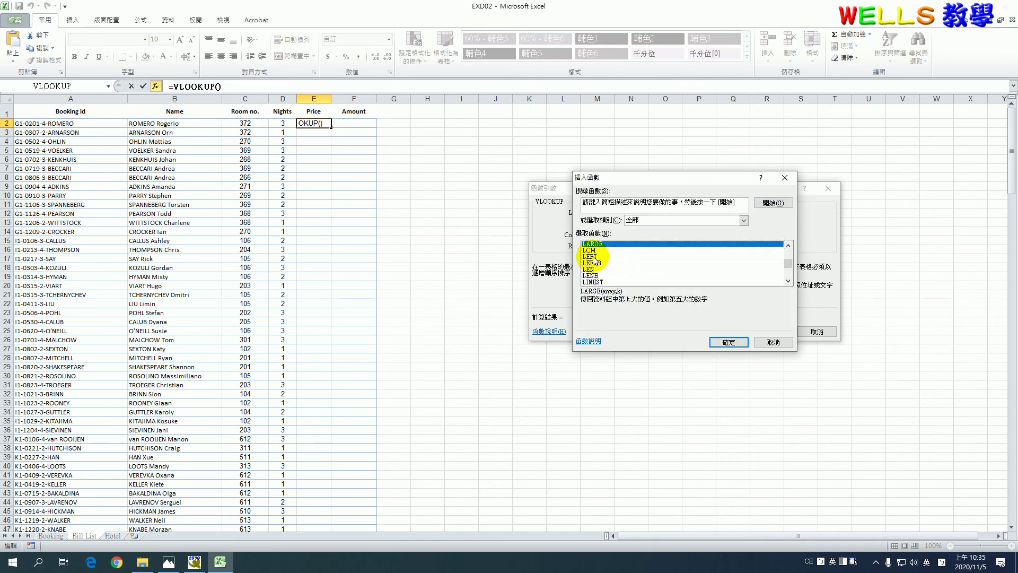
{"action": "left_click", "coordinate": [85, 124]}
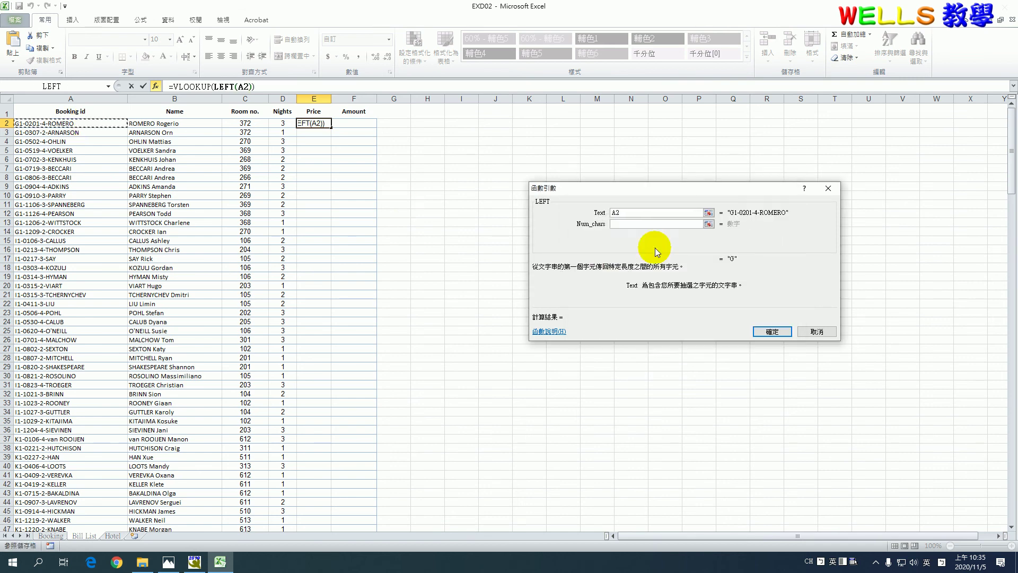
{"action": "left_click", "coordinate": [656, 223]}
{"action": "type", "text": "3"}
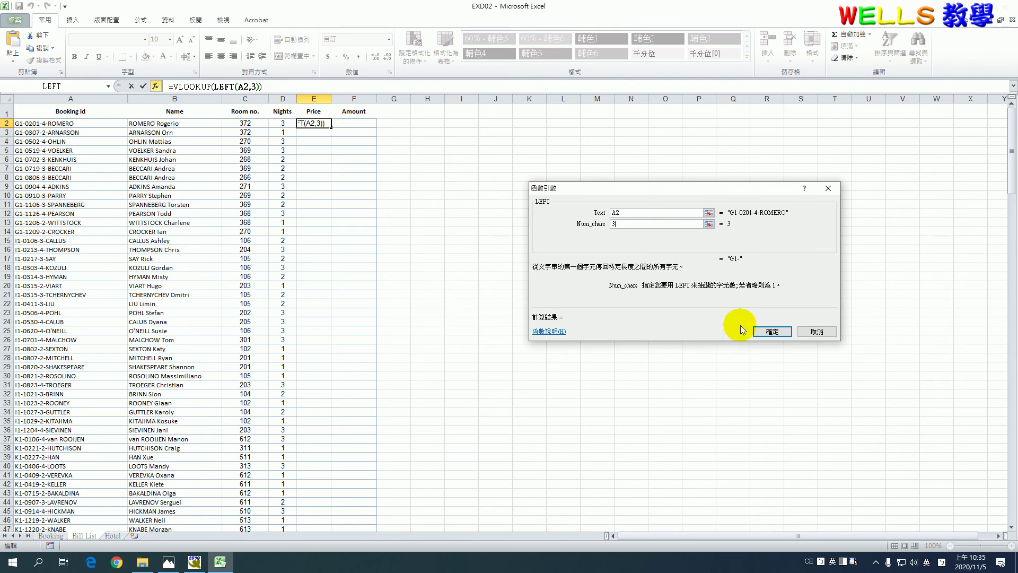
{"action": "left_click", "coordinate": [191, 86]}
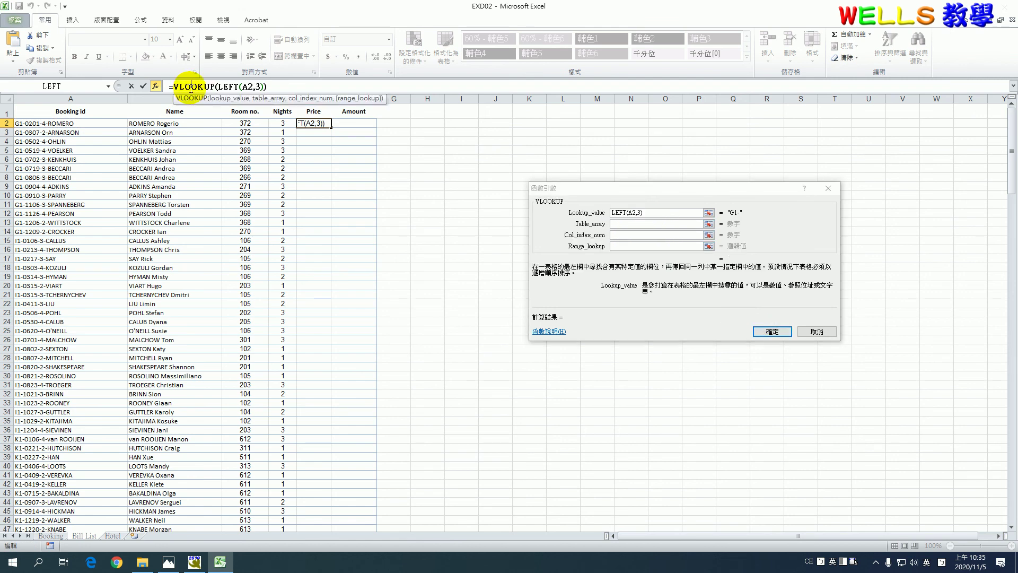
{"action": "left_click", "coordinate": [664, 214]}
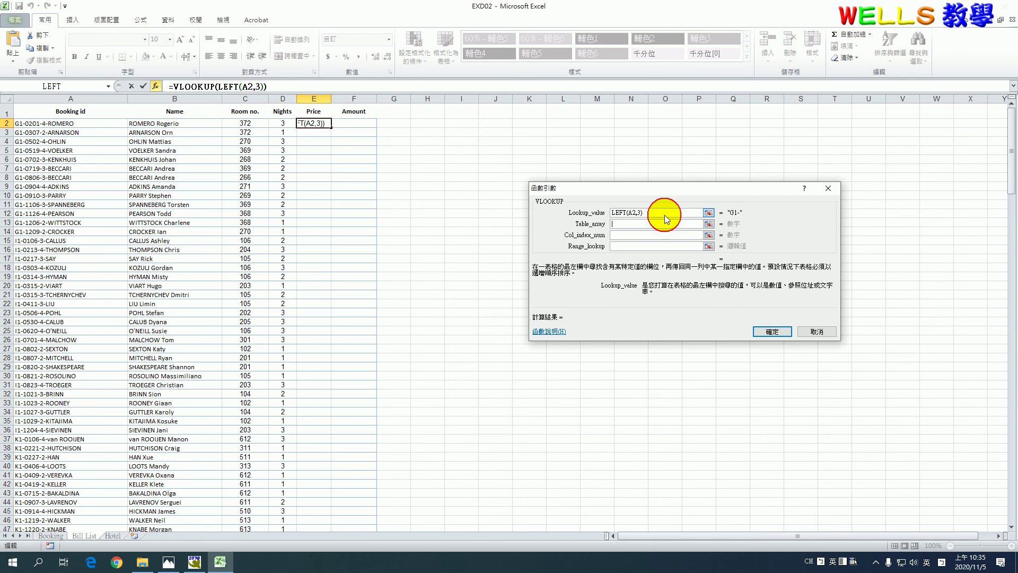
{"action": "type", "text": "&"}
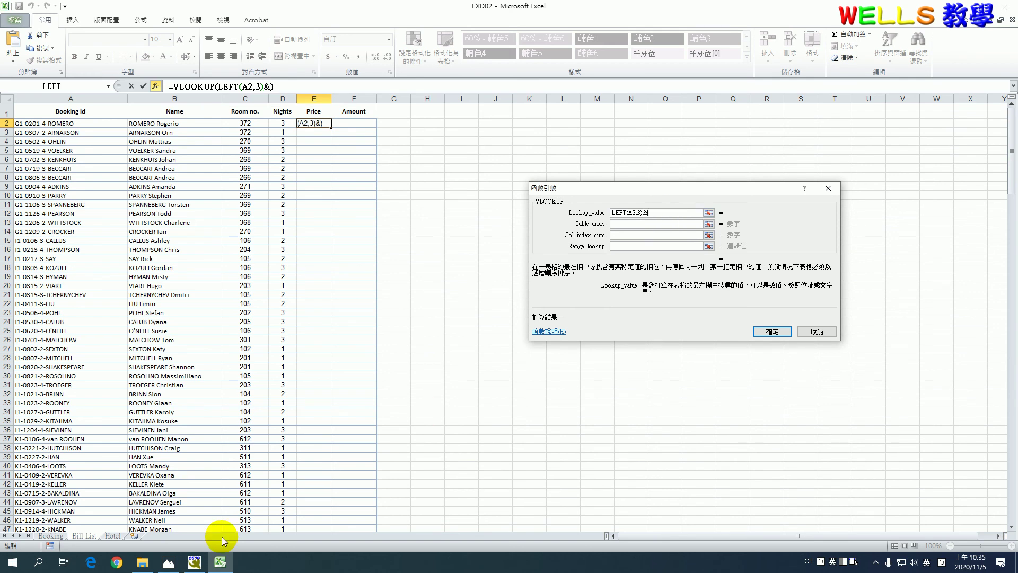
Step: Complete the lookup value as LEFT(A2,3)&C2 after rechecking the Price requirement
{"action": "left_click", "coordinate": [168, 562]}
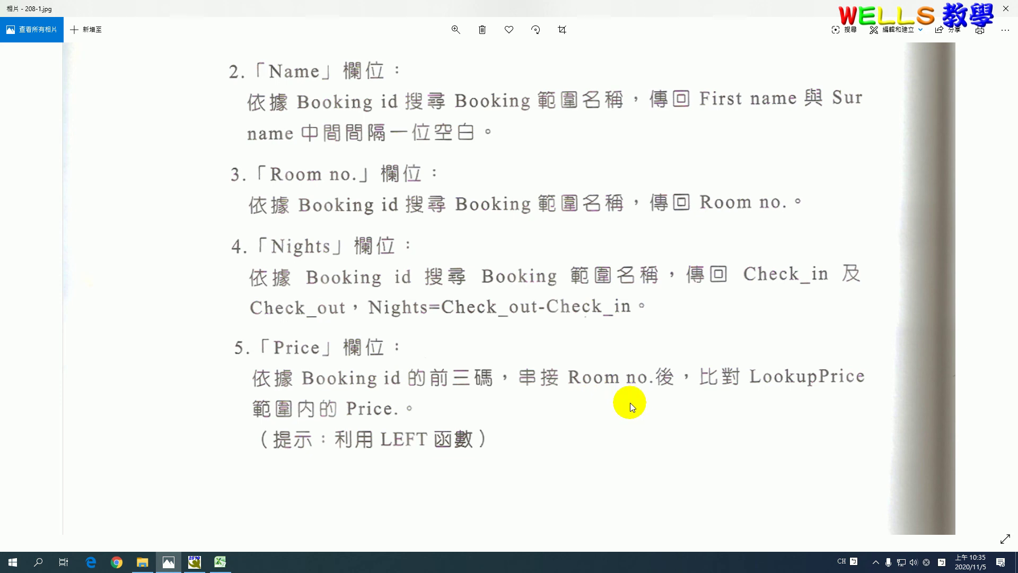
{"action": "left_click", "coordinate": [215, 563]}
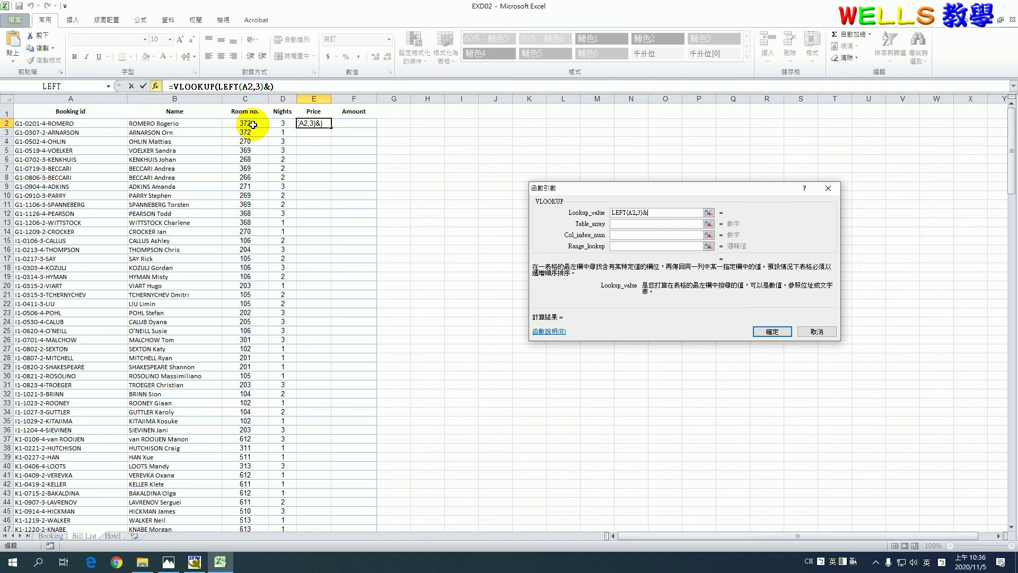
{"action": "left_click", "coordinate": [253, 125]}
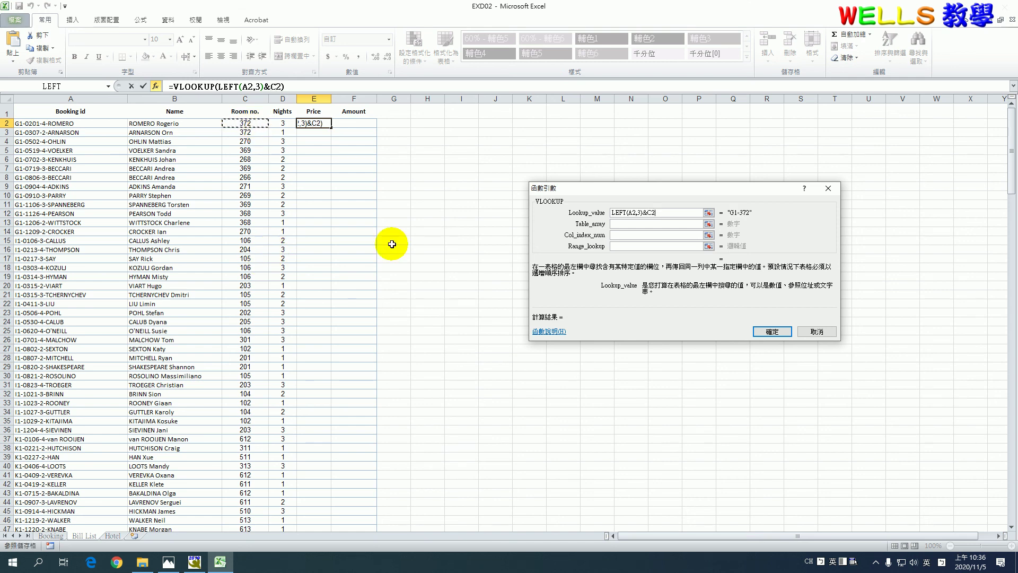
{"action": "left_click", "coordinate": [637, 223]}
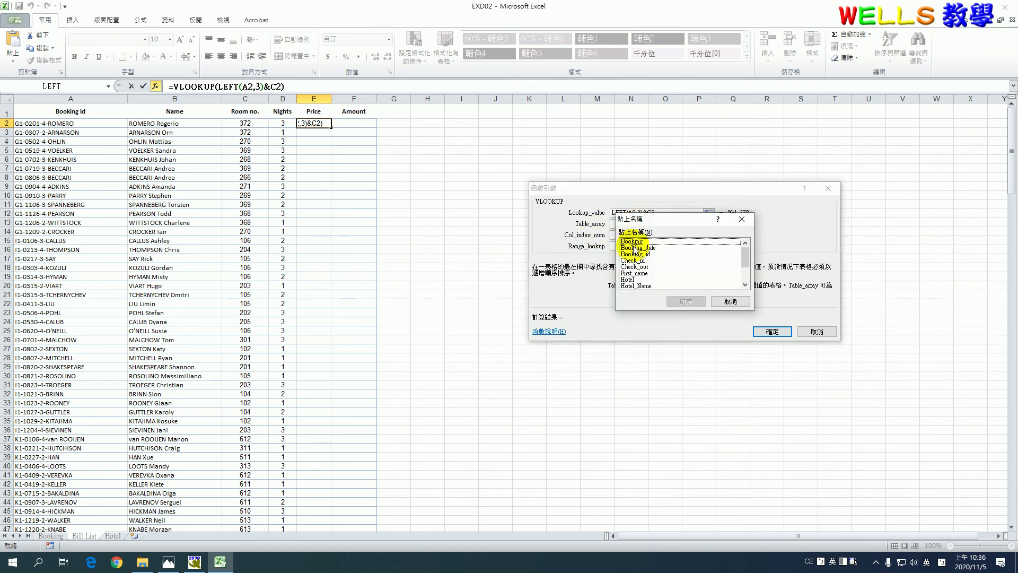
{"action": "double_click", "coordinate": [634, 242]}
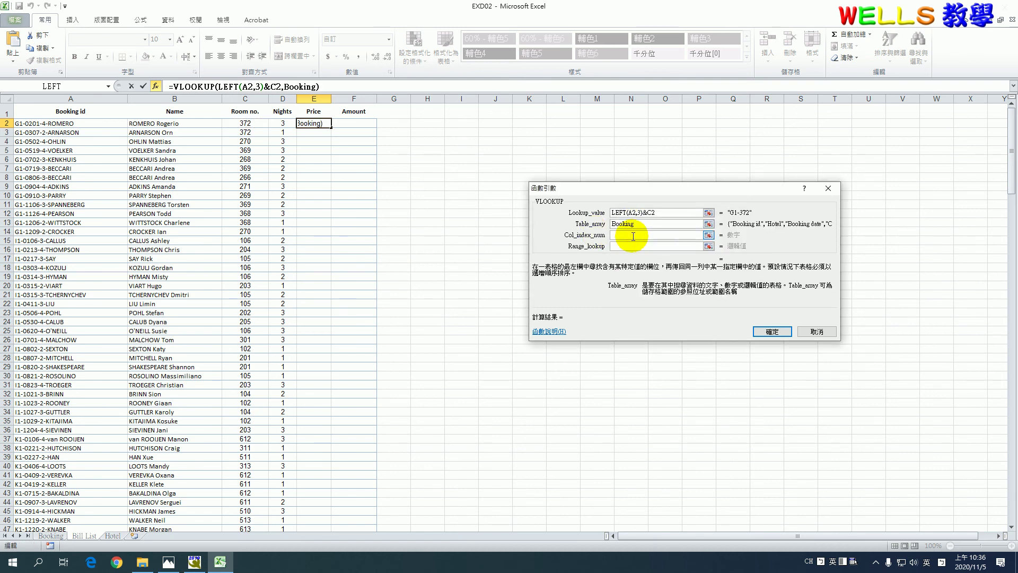
{"action": "left_click", "coordinate": [633, 236]}
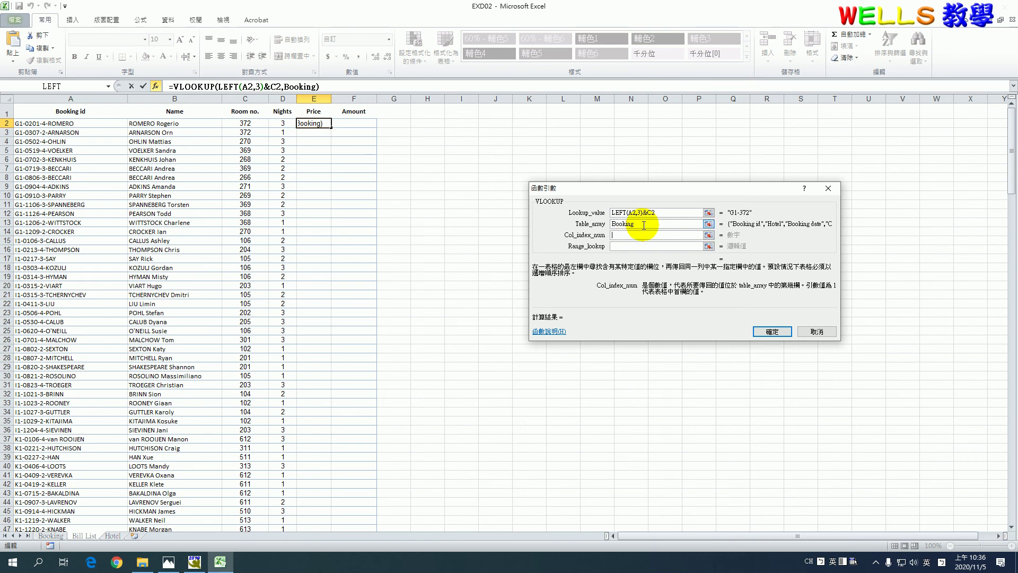
{"action": "left_click", "coordinate": [643, 224]}
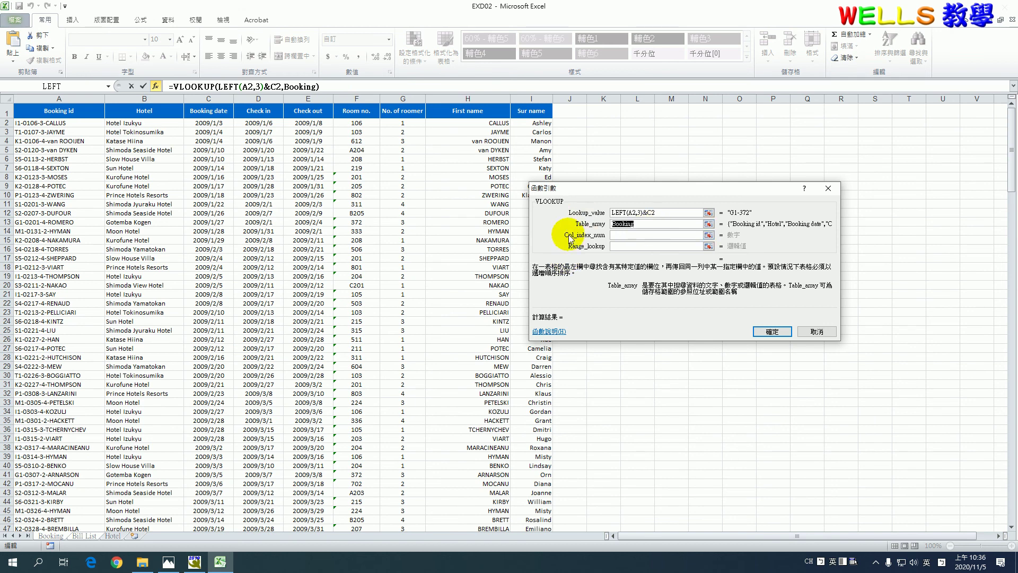
Step: Use LookupPrice as the table with column 2 and exact match 0
{"action": "key", "text": "F3"}
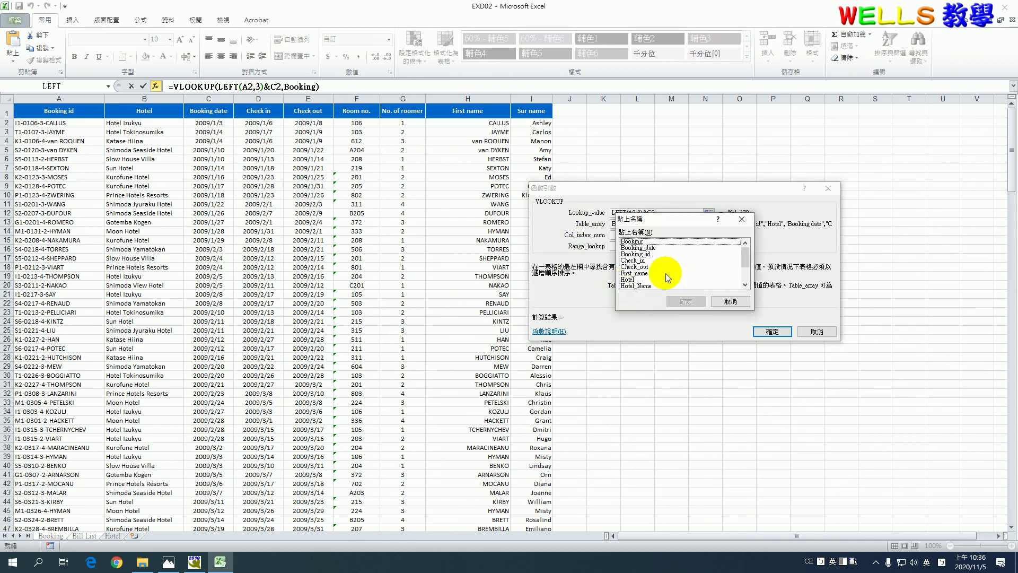
{"action": "left_click_drag", "start_coordinate": [745, 257], "coordinate": [745, 267]}
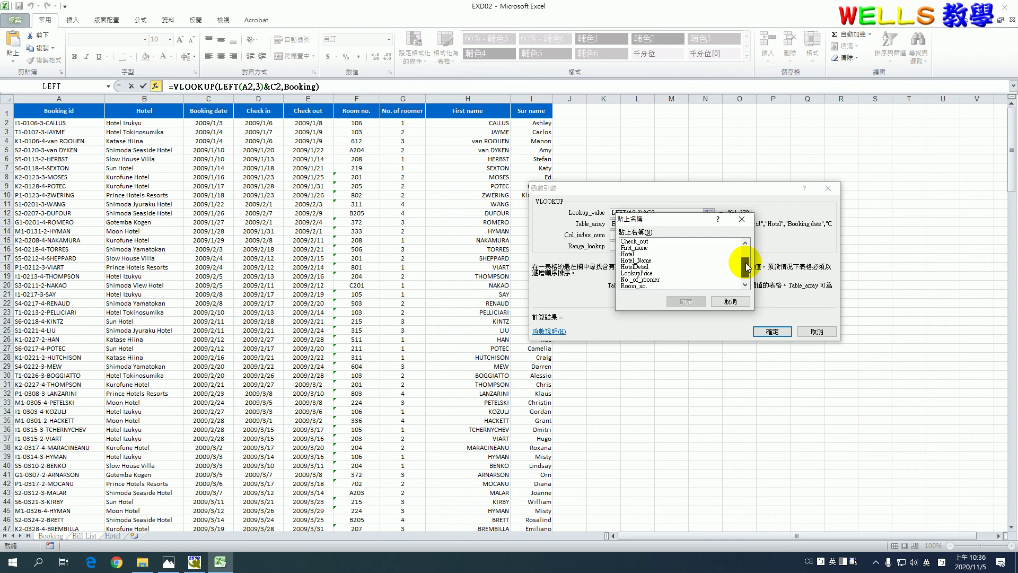
{"action": "double_click", "coordinate": [636, 273]}
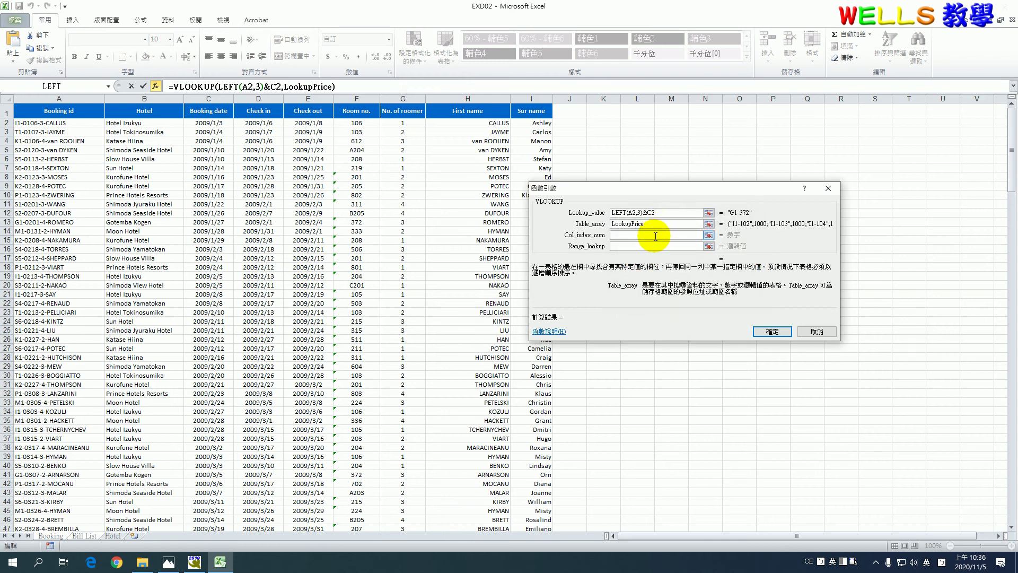
{"action": "left_click", "coordinate": [663, 222]}
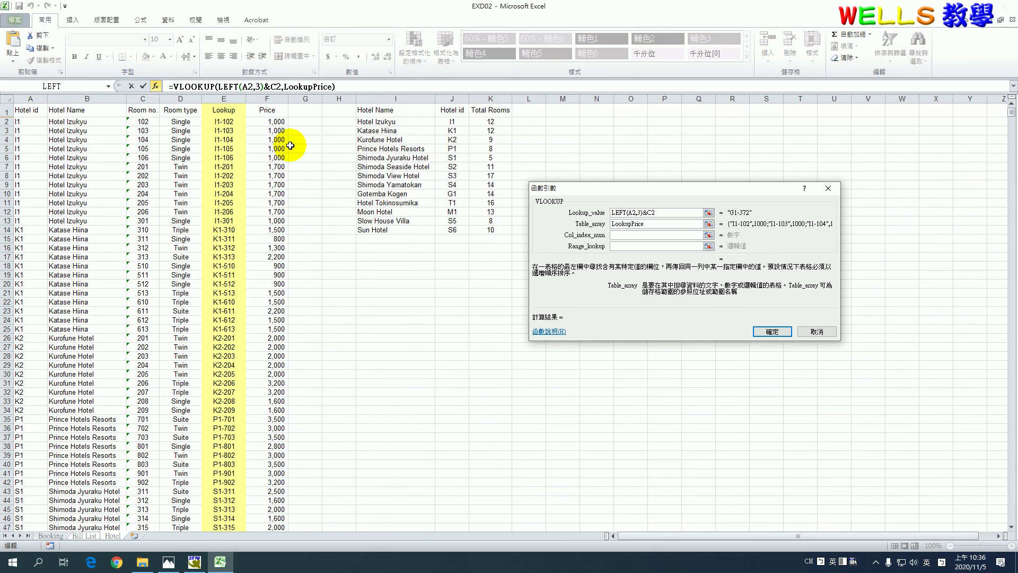
{"action": "left_click", "coordinate": [669, 235]}
{"action": "type", "text": "2"}
{"action": "left_click", "coordinate": [658, 245]}
{"action": "type", "text": "0"}
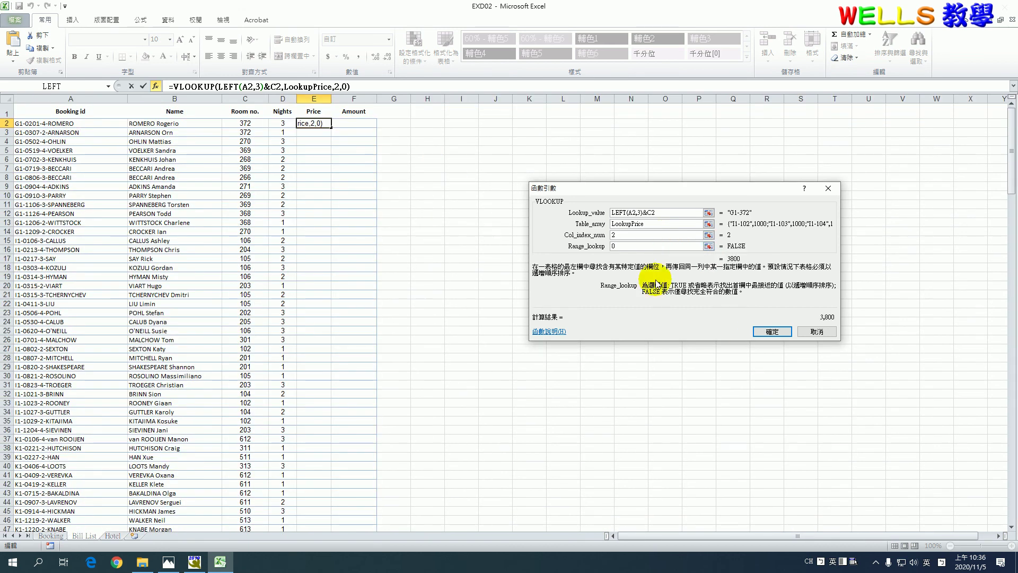
{"action": "left_click", "coordinate": [770, 331]}
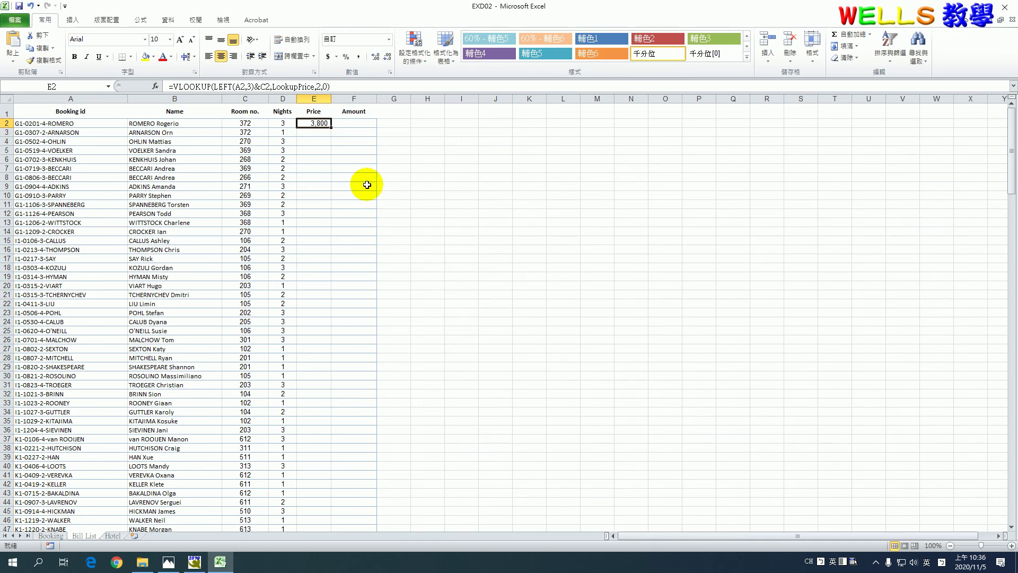
Step: Fill the Price formula down column E and view the next instruction
{"action": "double_click", "coordinate": [330, 127]}
{"action": "left_click", "coordinate": [353, 124]}
{"action": "left_click", "coordinate": [169, 562]}
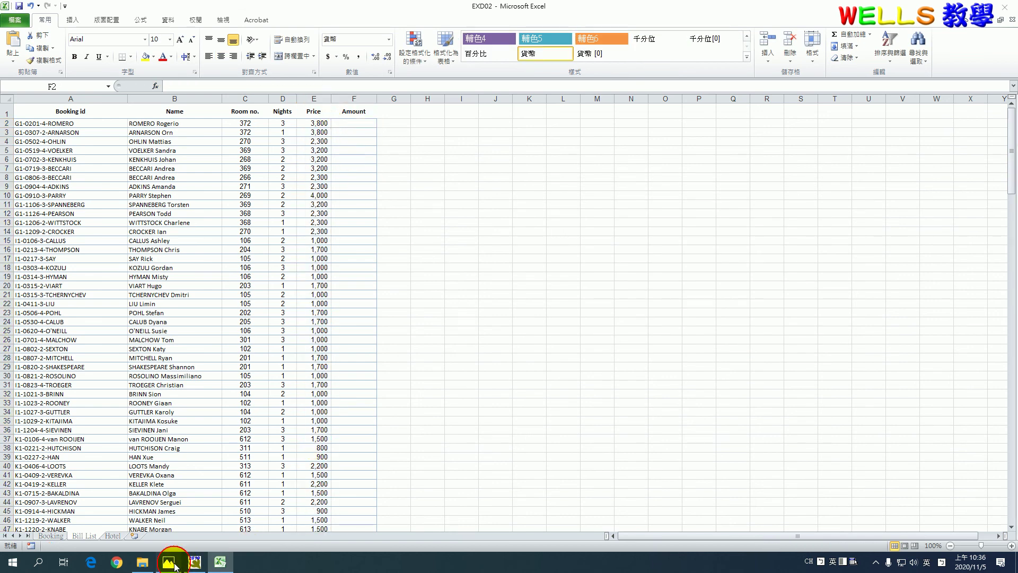
Step: Show instruction page 208-2.jpg with the Amount, style and print items, then return to Excel
{"action": "scroll", "coordinate": [566, 345], "scroll_direction": "down", "scroll_amount": 3}
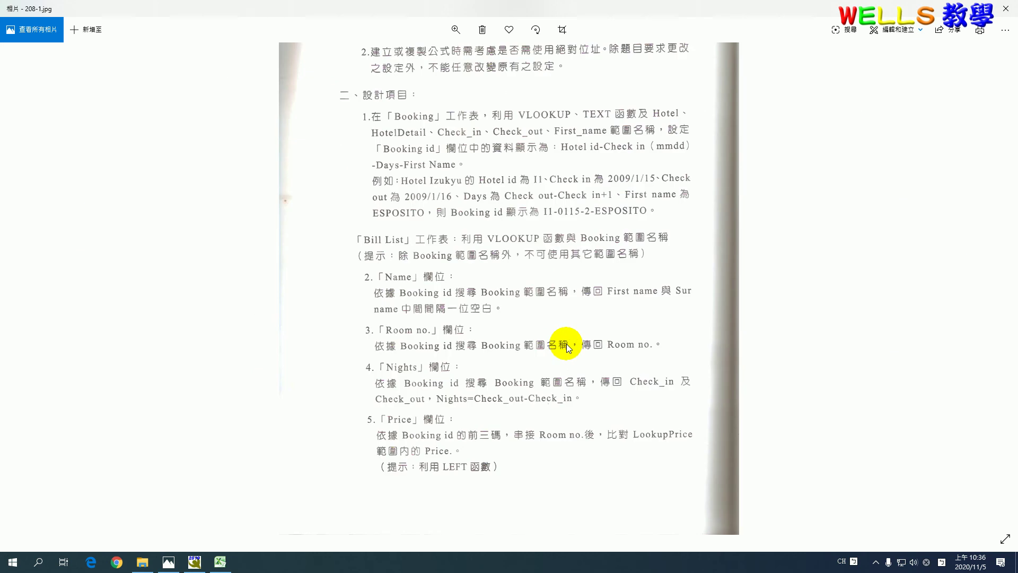
{"action": "left_click", "coordinate": [992, 285]}
{"action": "scroll", "coordinate": [453, 121], "scroll_direction": "up", "scroll_amount": 2}
{"action": "scroll", "coordinate": [452, 121], "scroll_direction": "up", "scroll_amount": 2}
{"action": "scroll", "coordinate": [452, 121], "scroll_direction": "up", "scroll_amount": 2}
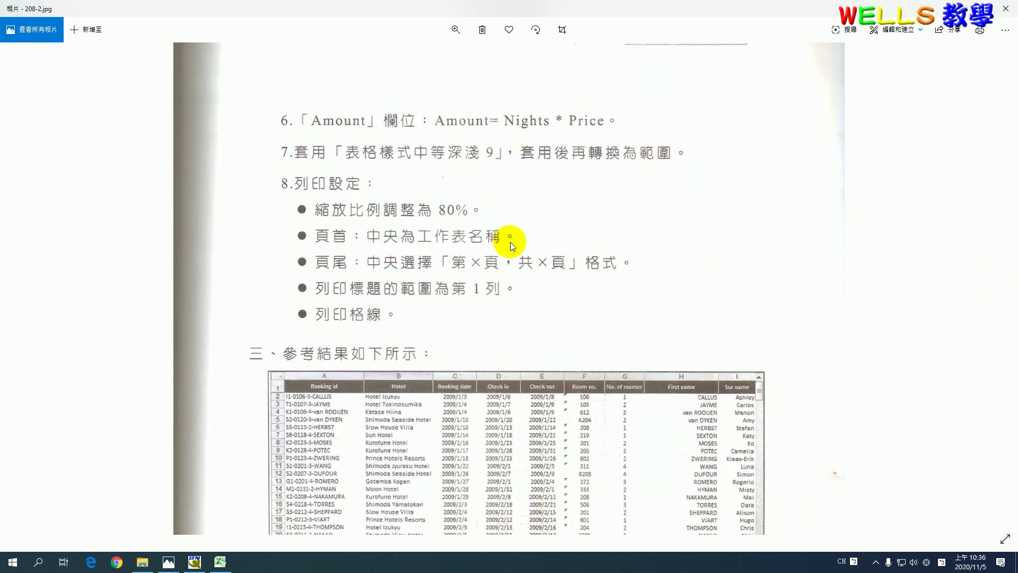
{"action": "left_click", "coordinate": [220, 562]}
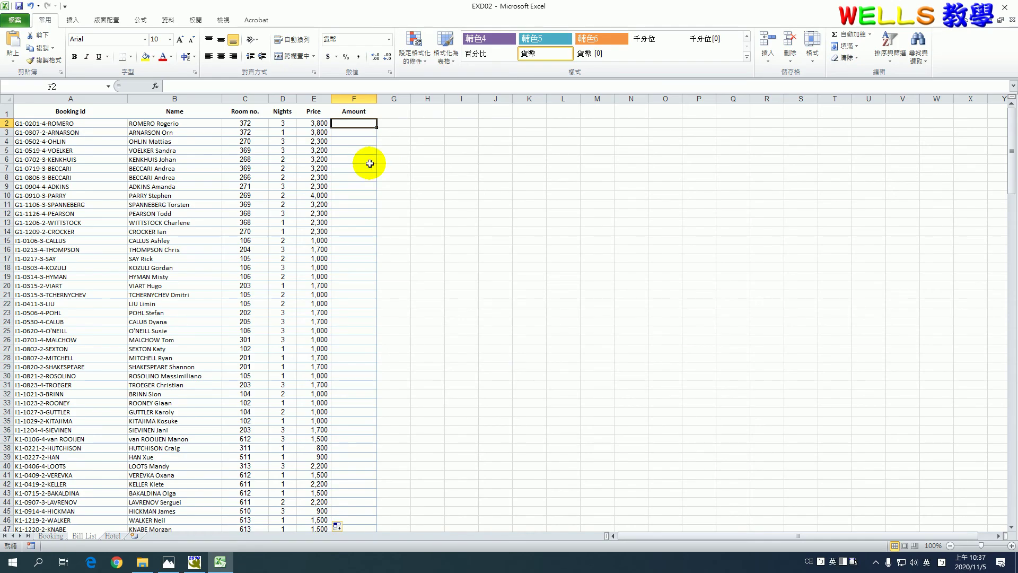
Step: Enter the Amount formula =D2*E2 in cell F2
{"action": "type", "text": "="}
{"action": "left_click", "coordinate": [289, 123]}
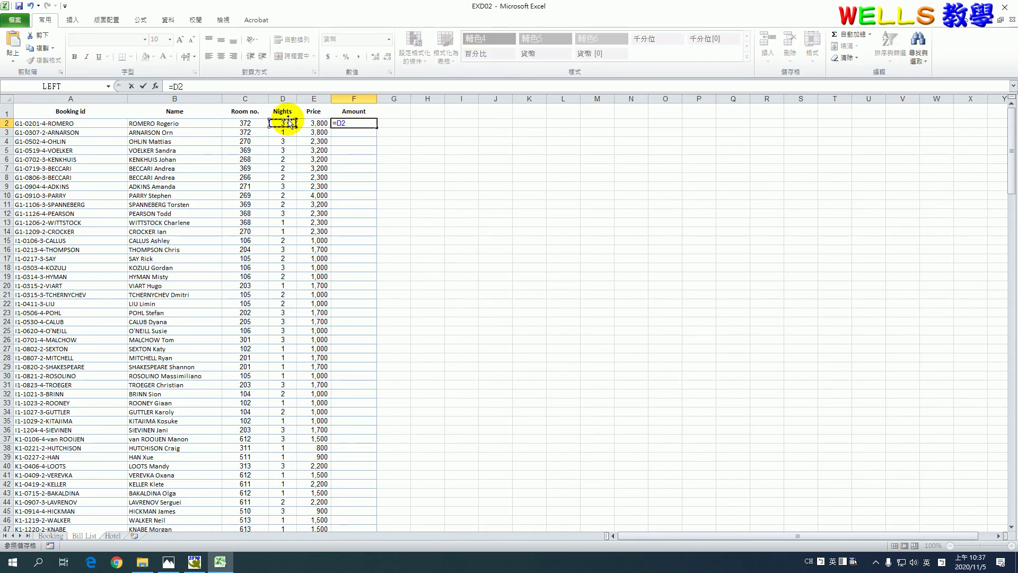
{"action": "left_click", "coordinate": [310, 125]}
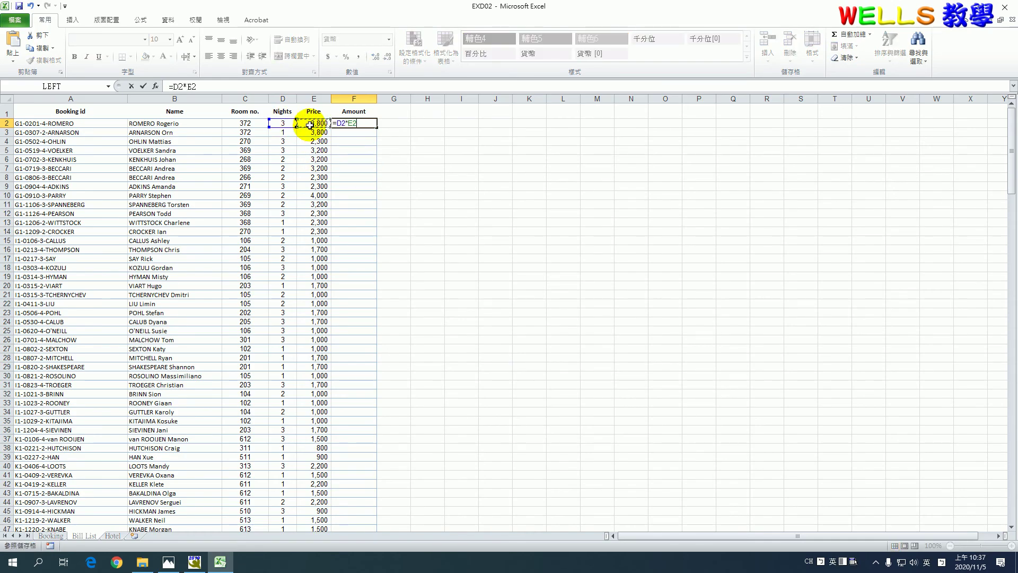
{"action": "key", "text": "Return"}
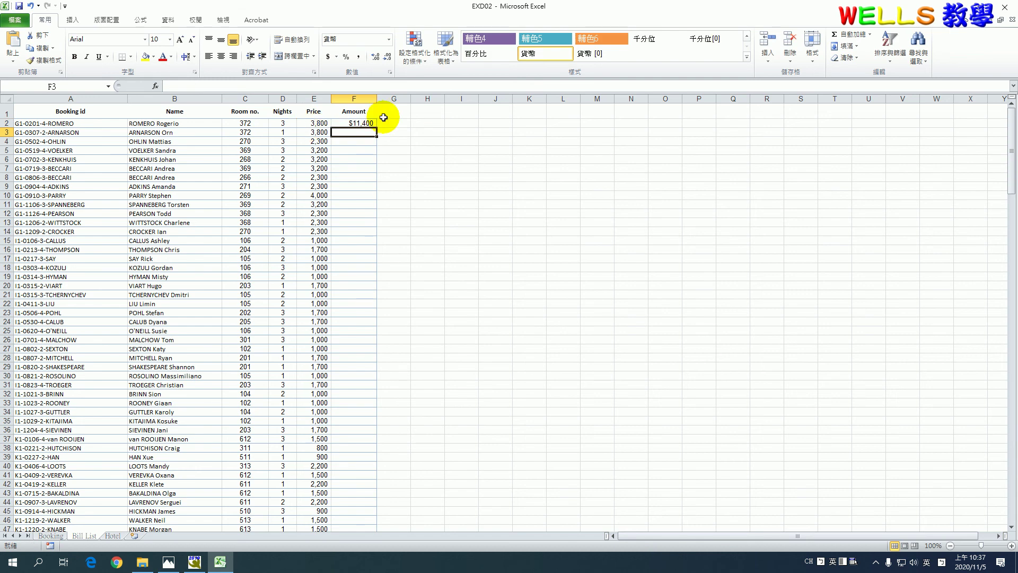
Step: Copy the Amount formula down every booking row, then view the next instruction
{"action": "left_click", "coordinate": [351, 125]}
{"action": "double_click", "coordinate": [376, 128]}
{"action": "left_click", "coordinate": [452, 198]}
{"action": "left_click", "coordinate": [169, 562]}
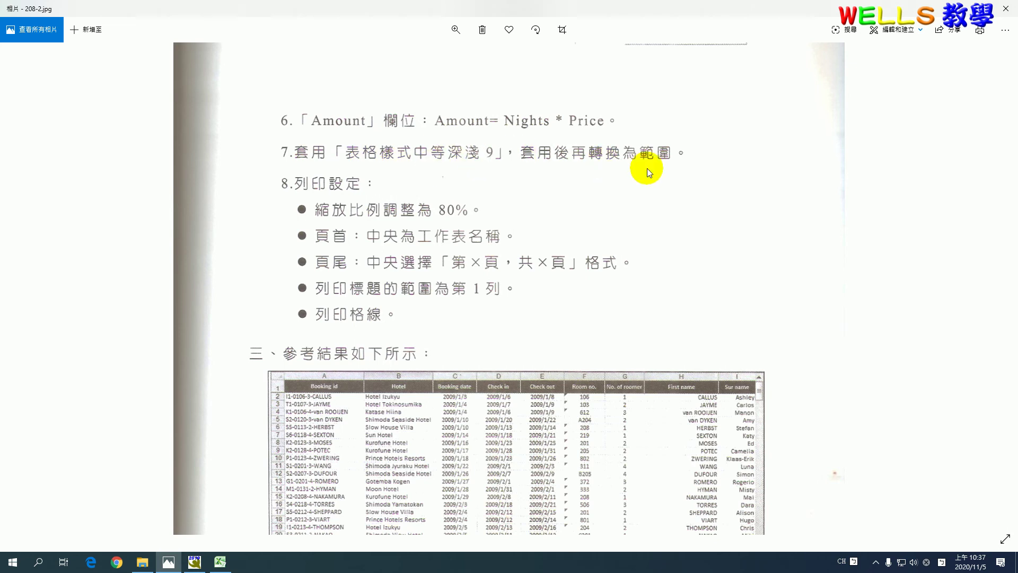
Step: Format the booking data as a table with Table Style Medium 9 and headers
{"action": "left_click", "coordinate": [227, 561]}
{"action": "left_click", "coordinate": [212, 268]}
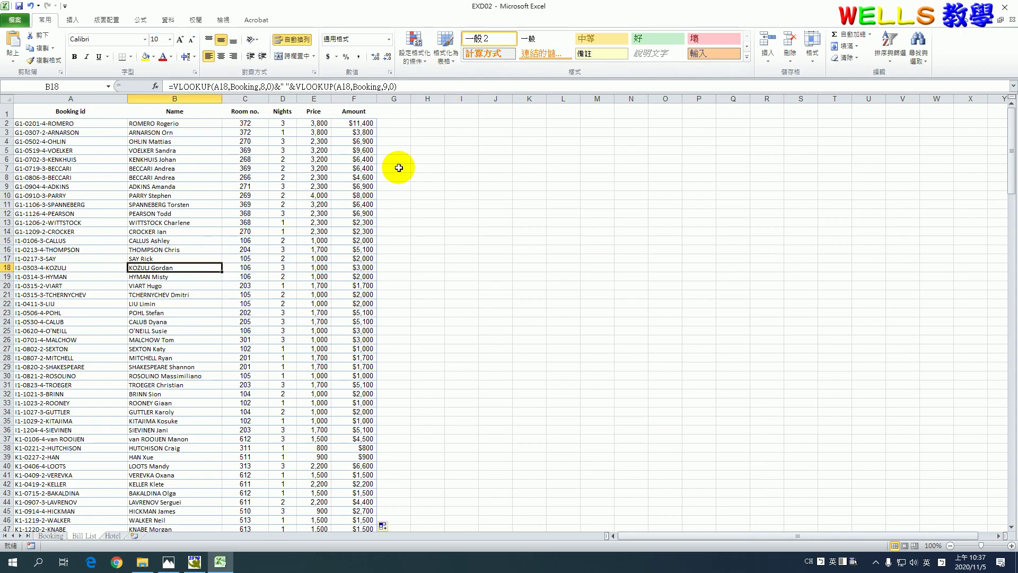
{"action": "left_click", "coordinate": [451, 62]}
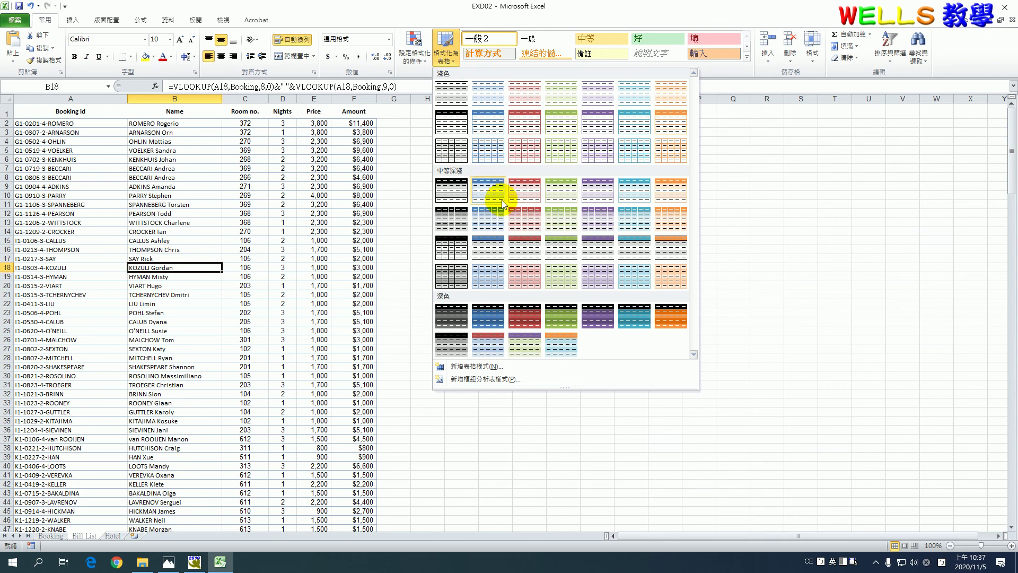
{"action": "left_click", "coordinate": [489, 227]}
{"action": "left_click", "coordinate": [677, 289]}
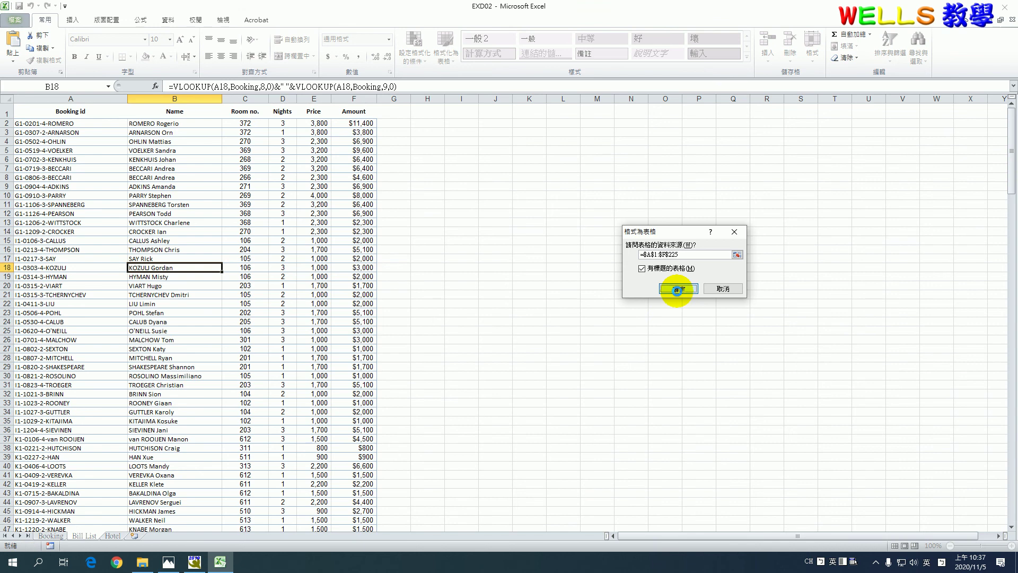
Step: Convert the styled table back to a normal range and recheck the instructions
{"action": "left_click", "coordinate": [85, 56]}
{"action": "left_click", "coordinate": [486, 308]}
{"action": "left_click", "coordinate": [217, 293]}
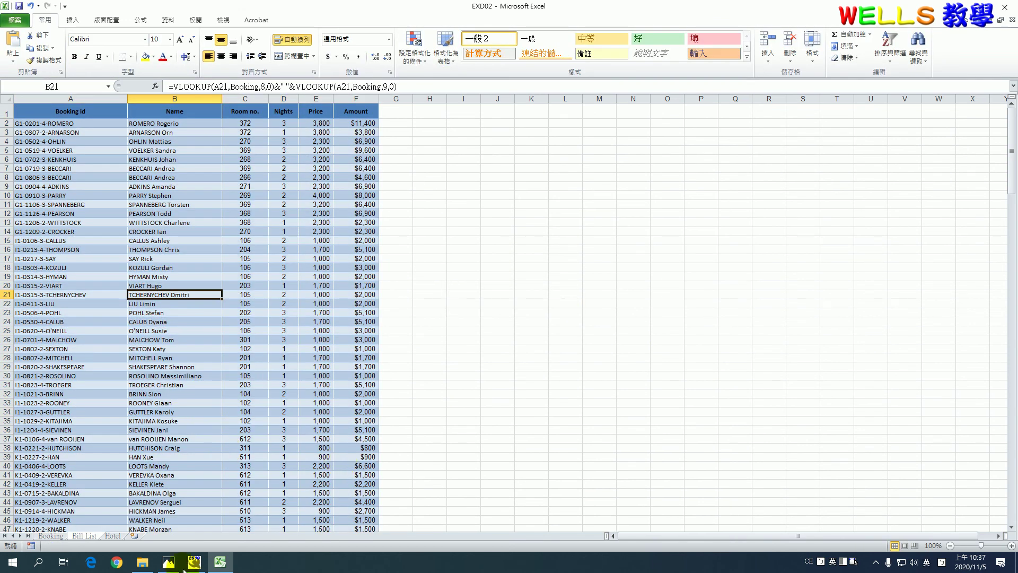
{"action": "left_click", "coordinate": [168, 562]}
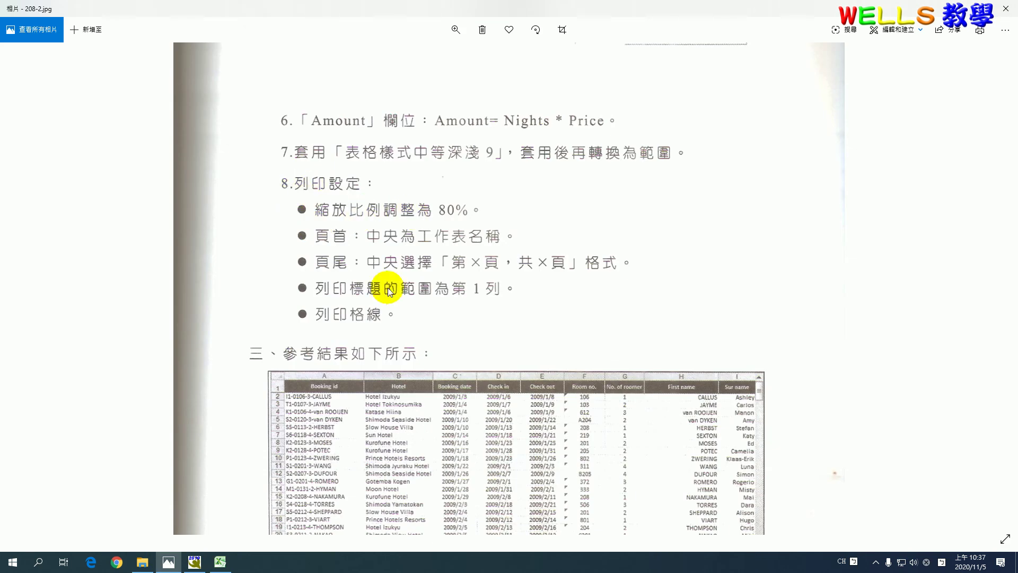
Step: Open Page Setup from Page Layout and reread the print requirements
{"action": "left_click", "coordinate": [220, 562]}
{"action": "left_click", "coordinate": [107, 20]}
{"action": "left_click", "coordinate": [237, 72]}
{"action": "type", "text": "80"}
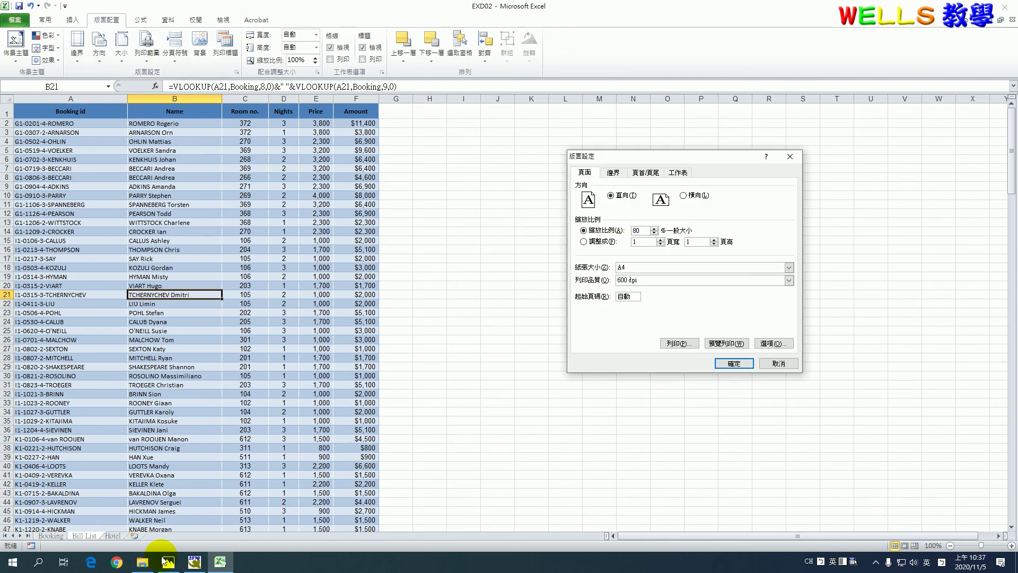
{"action": "left_click", "coordinate": [168, 563]}
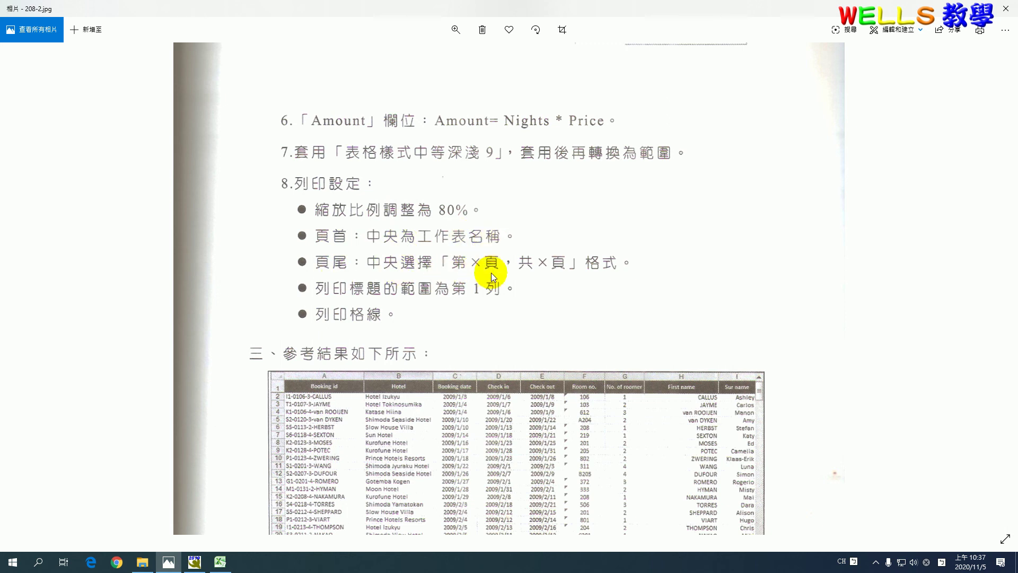
{"action": "left_click", "coordinate": [220, 562]}
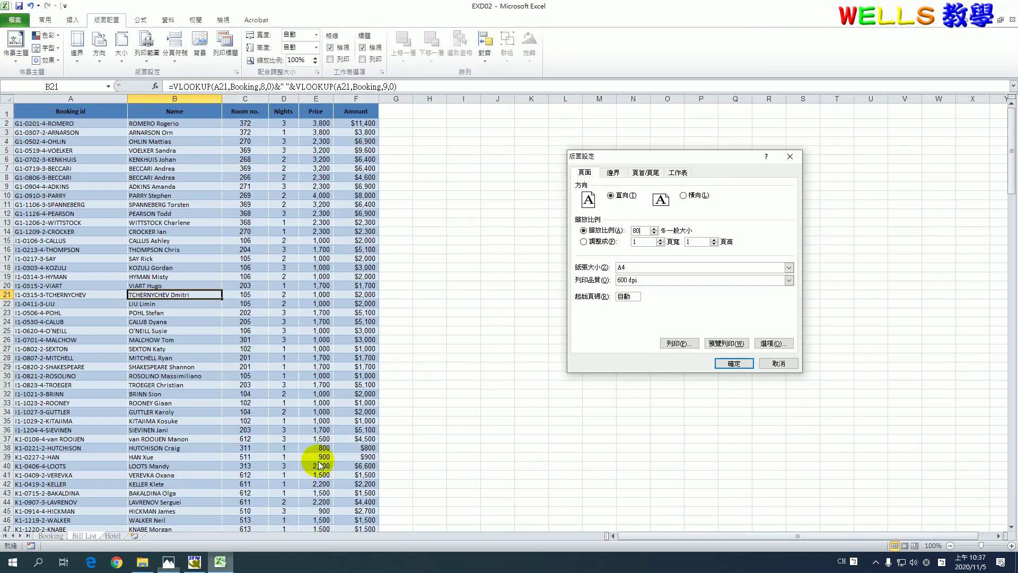
Step: Put the sheet name (&[Tab]) in the centre of a custom header
{"action": "left_click", "coordinate": [644, 174]}
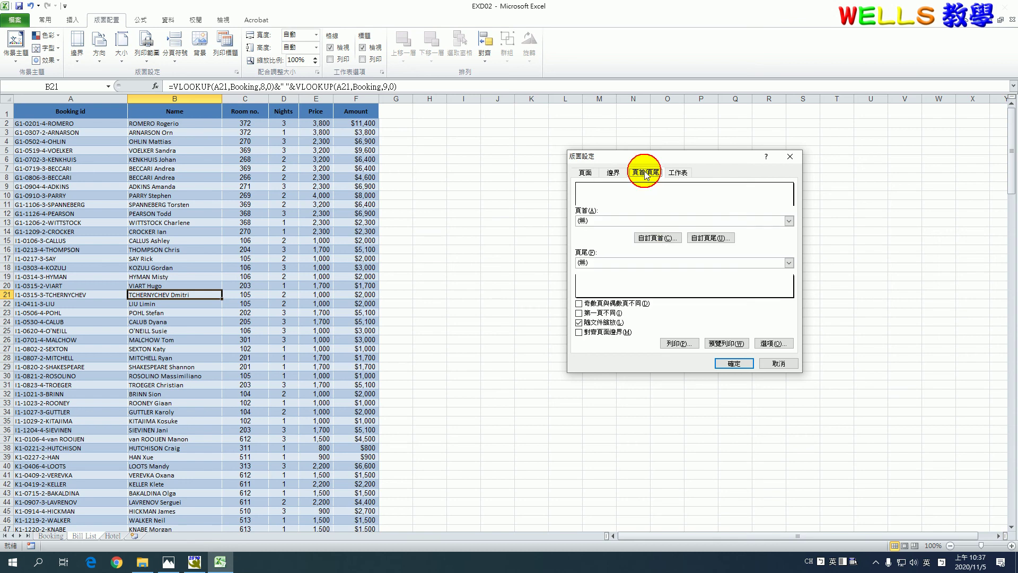
{"action": "left_click", "coordinate": [667, 237]}
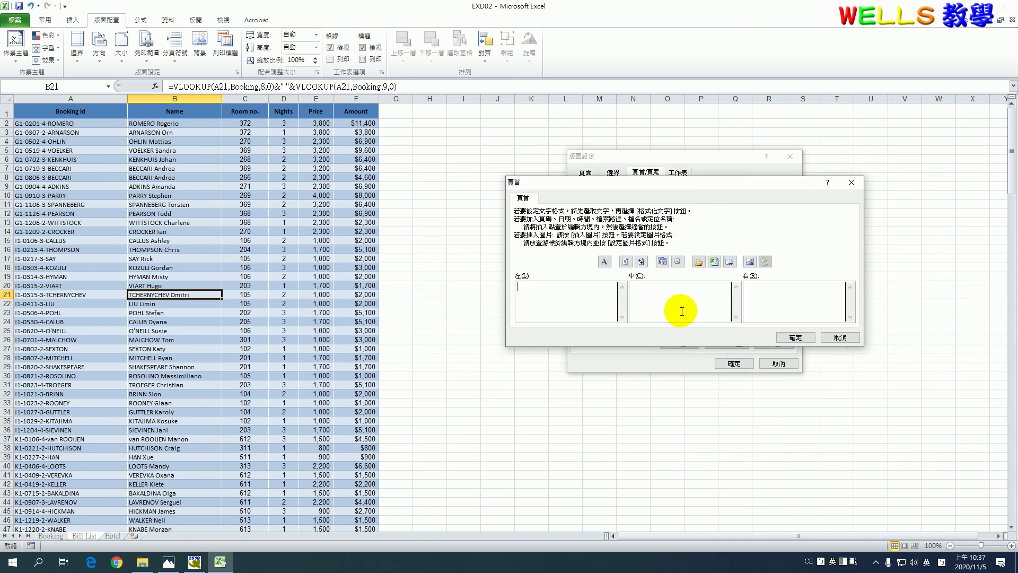
{"action": "left_click", "coordinate": [730, 260]}
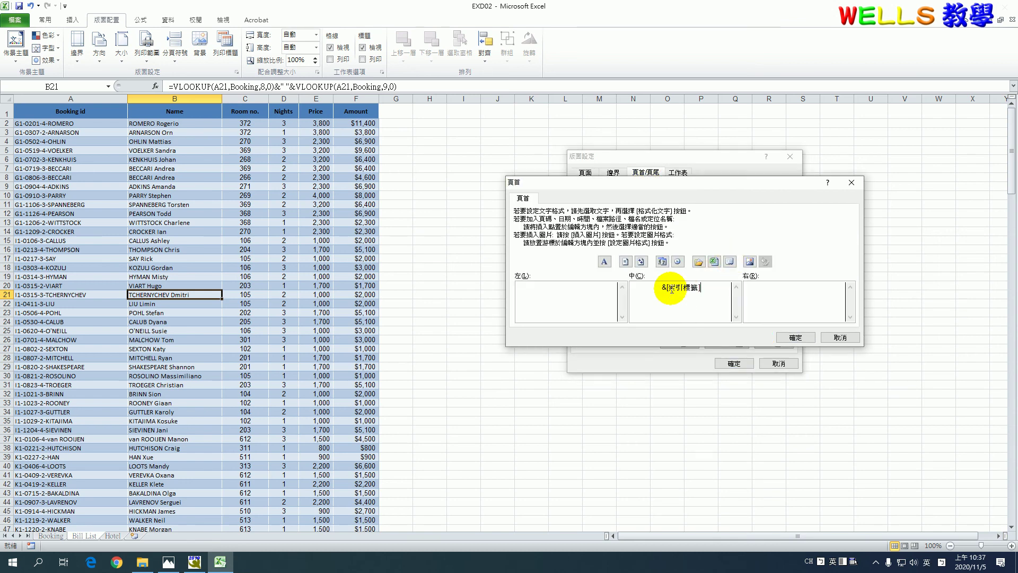
{"action": "left_click", "coordinate": [795, 337]}
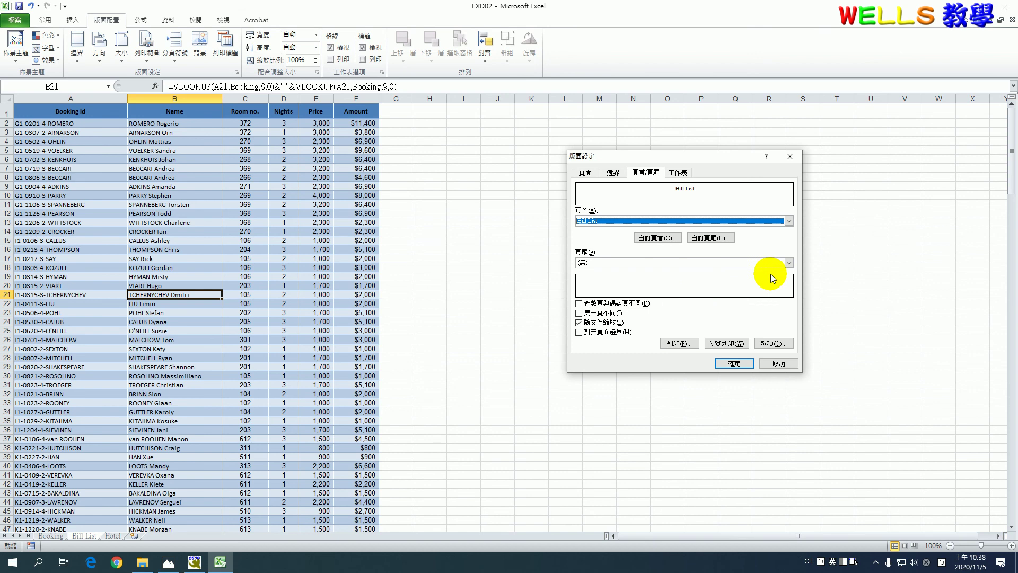
Step: Choose the 'Page 1 of ?' preset footer and verify it
{"action": "left_click", "coordinate": [789, 263]}
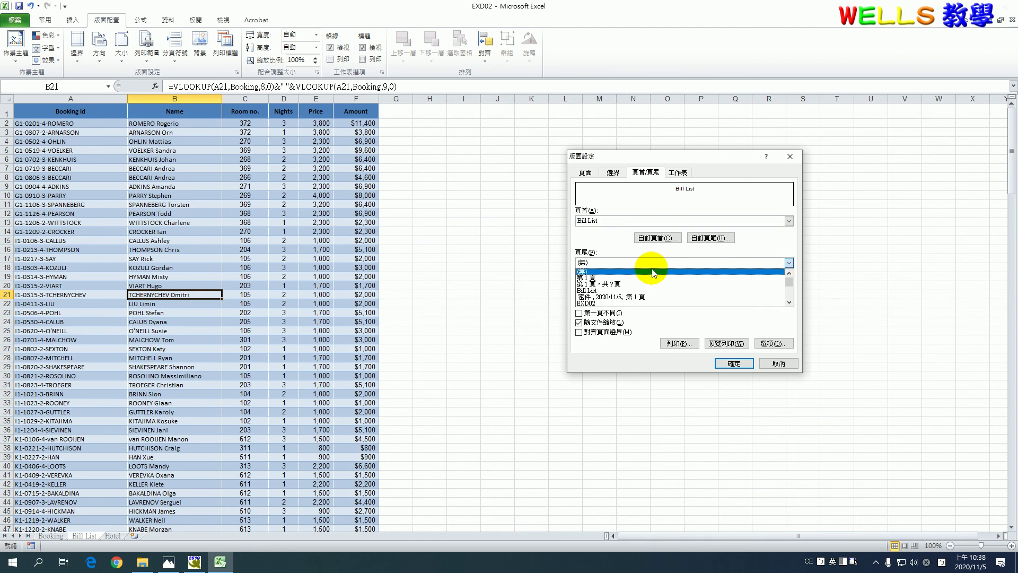
{"action": "left_click", "coordinate": [621, 284]}
{"action": "left_click", "coordinate": [716, 238]}
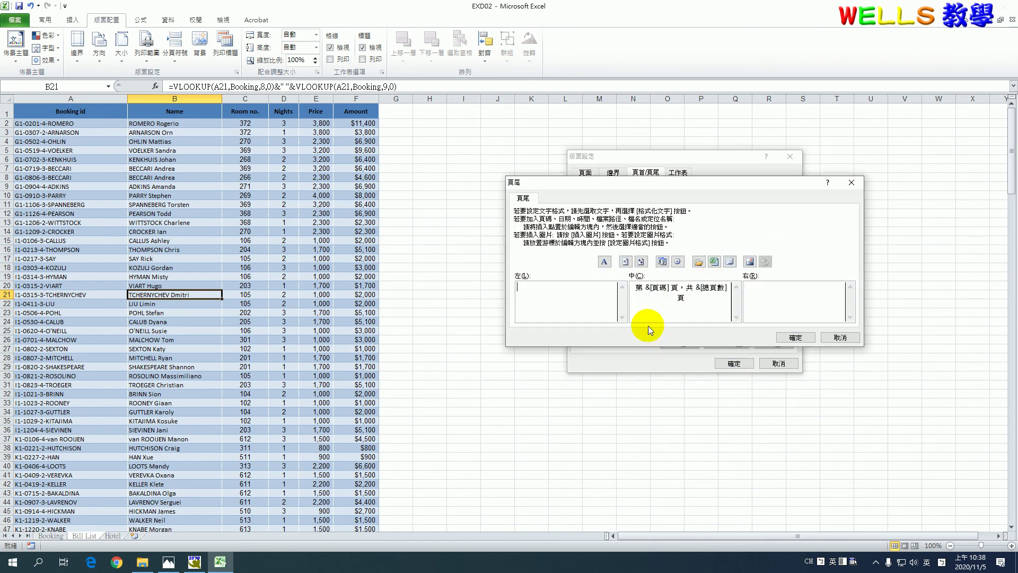
{"action": "left_click", "coordinate": [795, 337]}
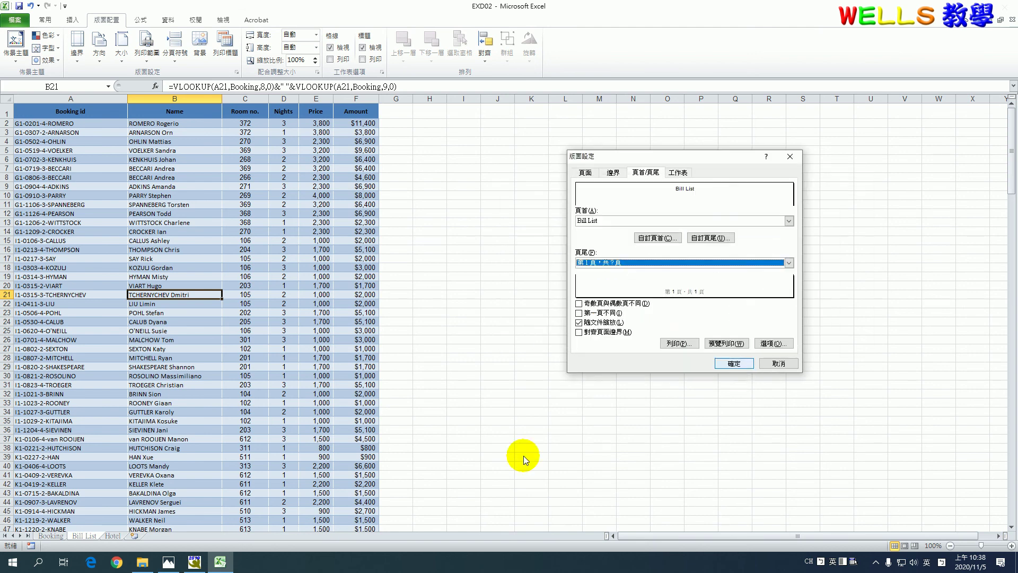
{"action": "left_click", "coordinate": [168, 562]}
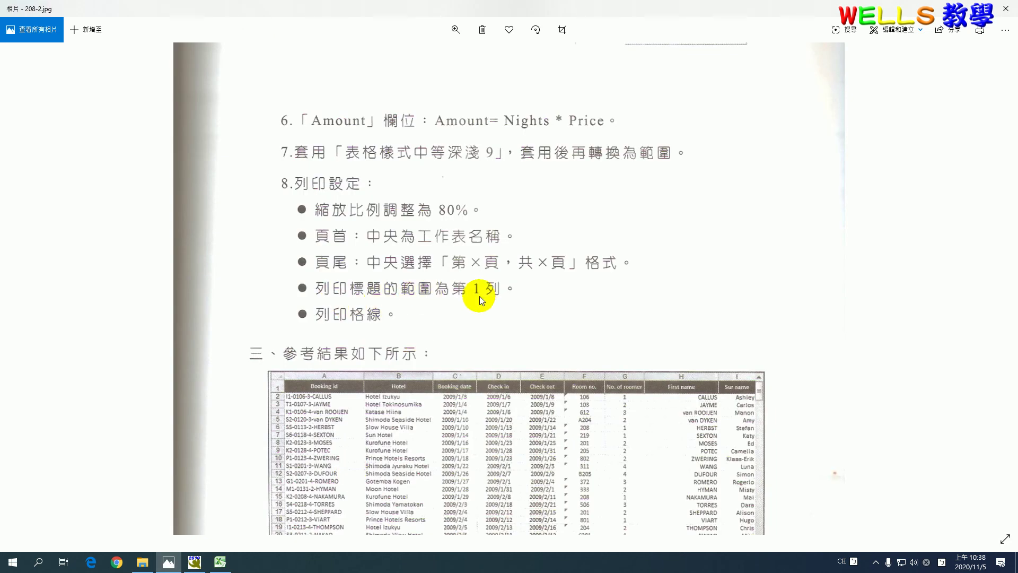
Step: Set rows to repeat at top to $1:$1, turn on gridlines, and apply
{"action": "left_click", "coordinate": [220, 562]}
{"action": "left_click", "coordinate": [680, 174]}
{"action": "left_click", "coordinate": [621, 207]}
{"action": "left_click", "coordinate": [6, 113]}
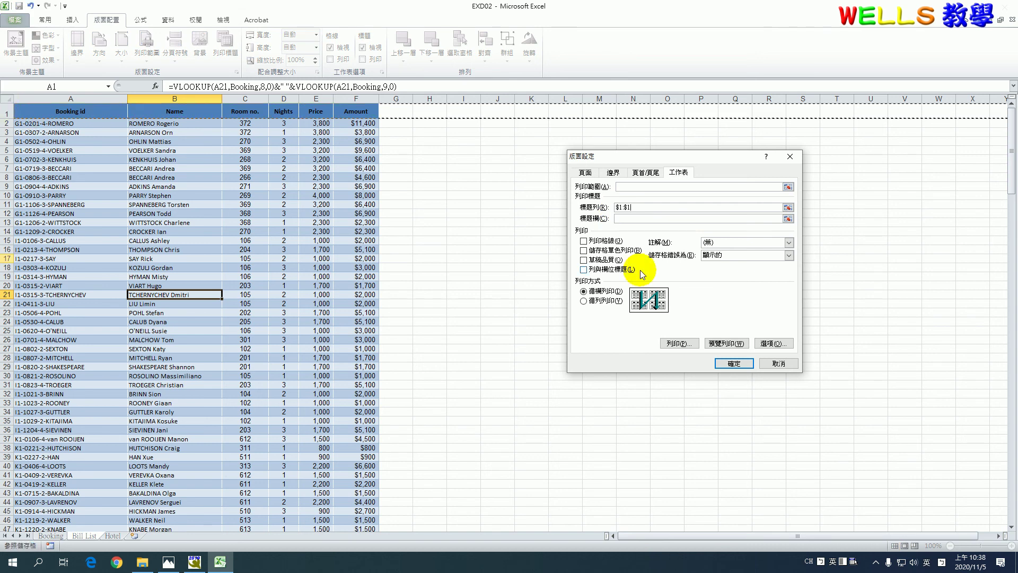
{"action": "left_click", "coordinate": [604, 242]}
{"action": "left_click", "coordinate": [740, 364]}
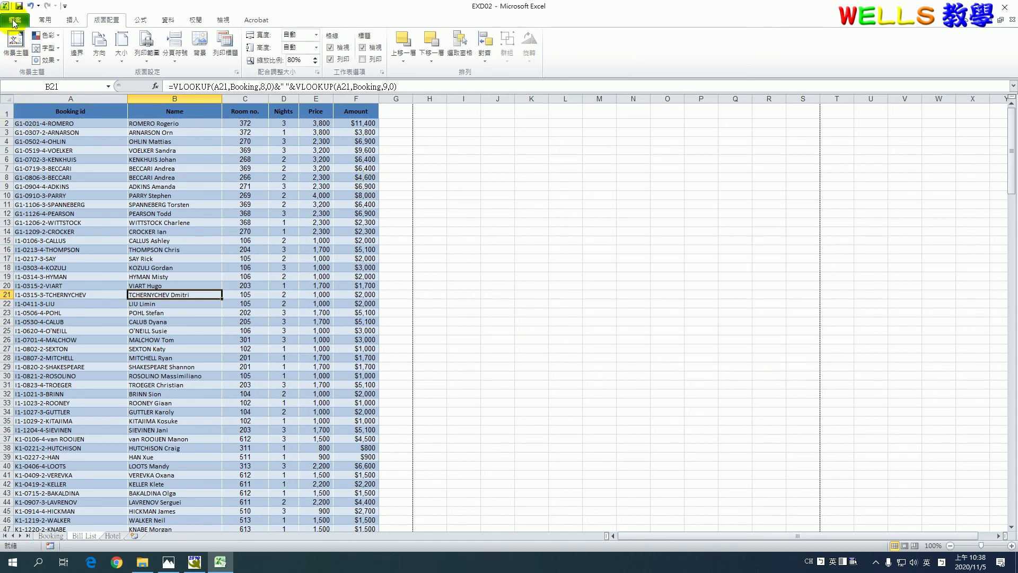
{"action": "left_click", "coordinate": [14, 21]}
{"action": "key", "text": "Escape"}
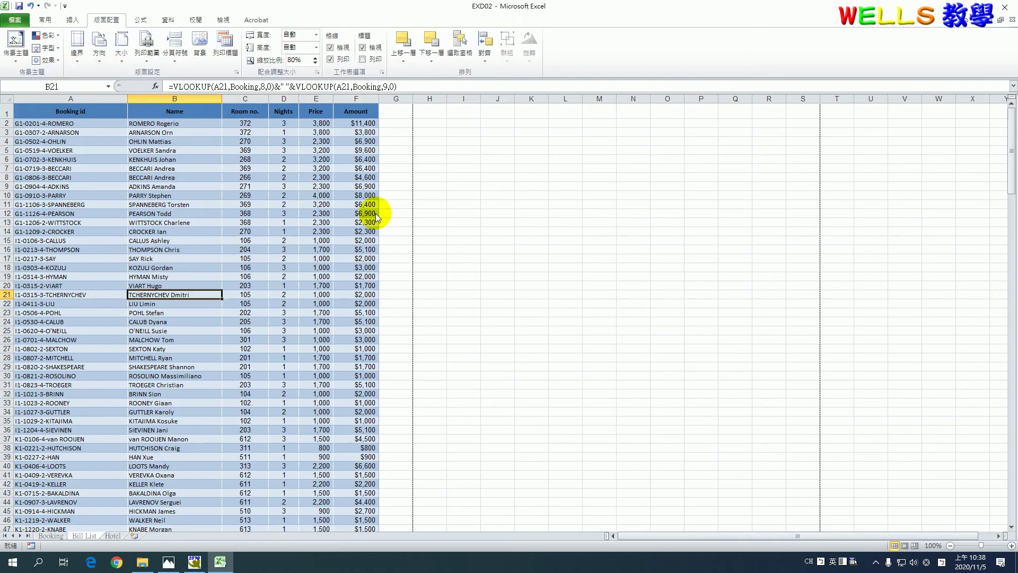
Step: Save the workbook under the new name EXA02
{"action": "key", "text": "F12"}
{"action": "left_click", "coordinate": [77, 212]}
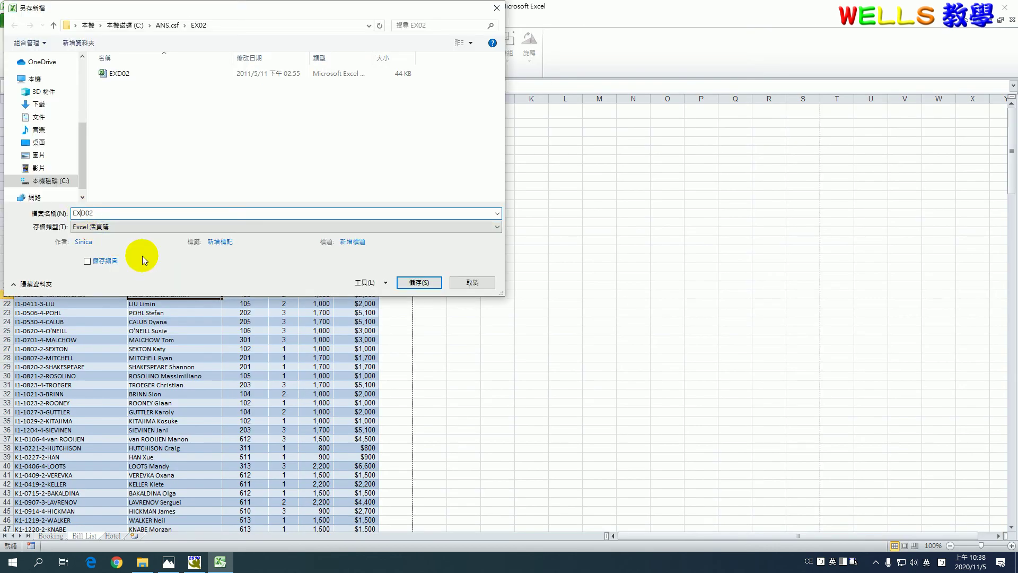
{"action": "key", "text": "Delete"}
{"action": "type", "text": "A"}
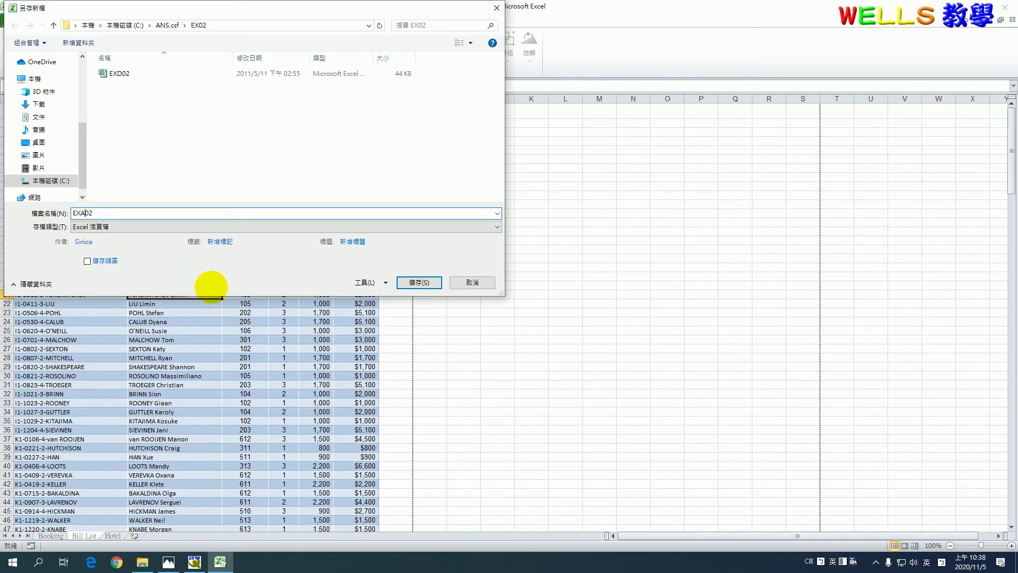
{"action": "key", "text": "Return"}
Step: Close Excel, the instructions image and the folder window
{"action": "left_click", "coordinate": [1004, 6]}
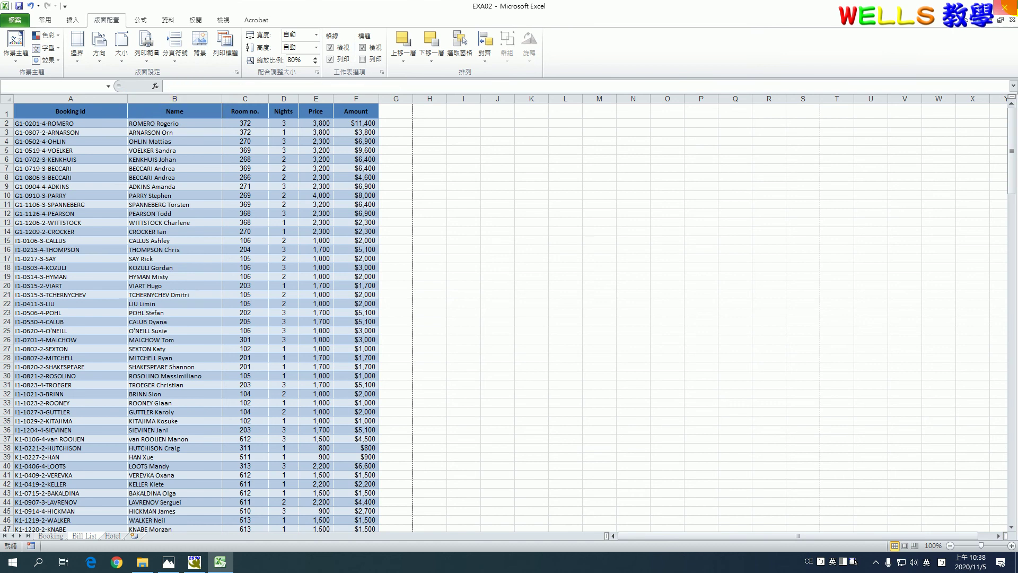
{"action": "left_click", "coordinate": [1000, 8]}
{"action": "left_click", "coordinate": [1005, 7]}
Step: Grade the 208 Booking question from the 術科評分 section
{"action": "left_click", "coordinate": [497, 91]}
{"action": "left_click", "coordinate": [325, 352]}
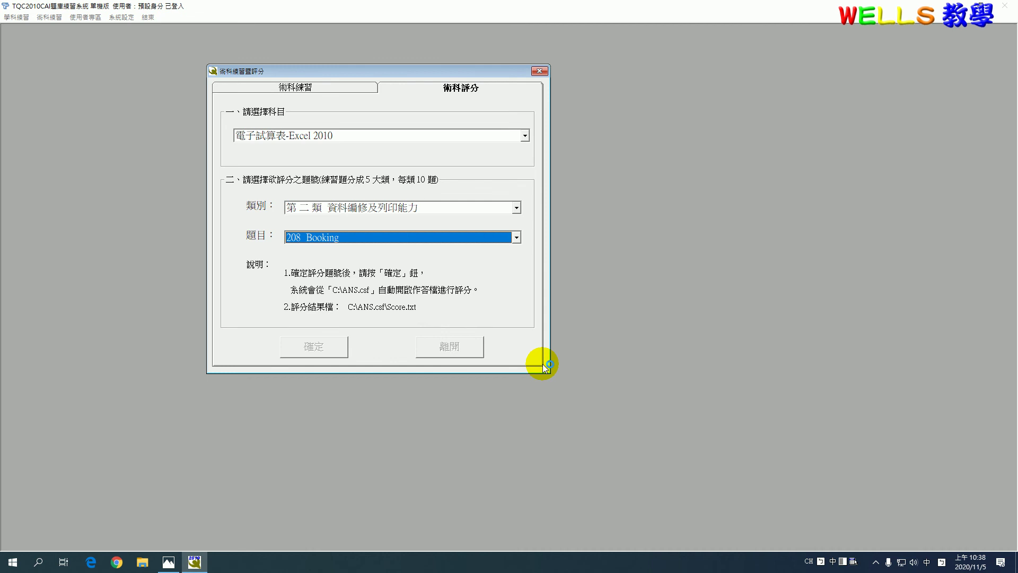